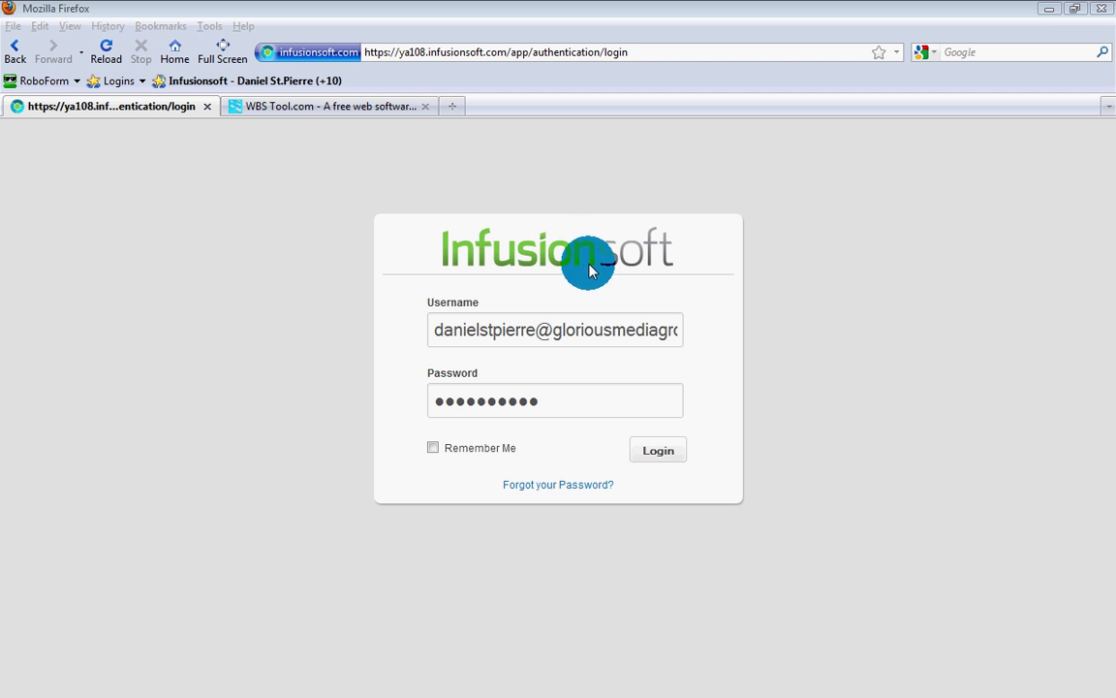
Step: Submit the login details to reach the CRM dashboard dated July 11, 2012
click(657, 452)
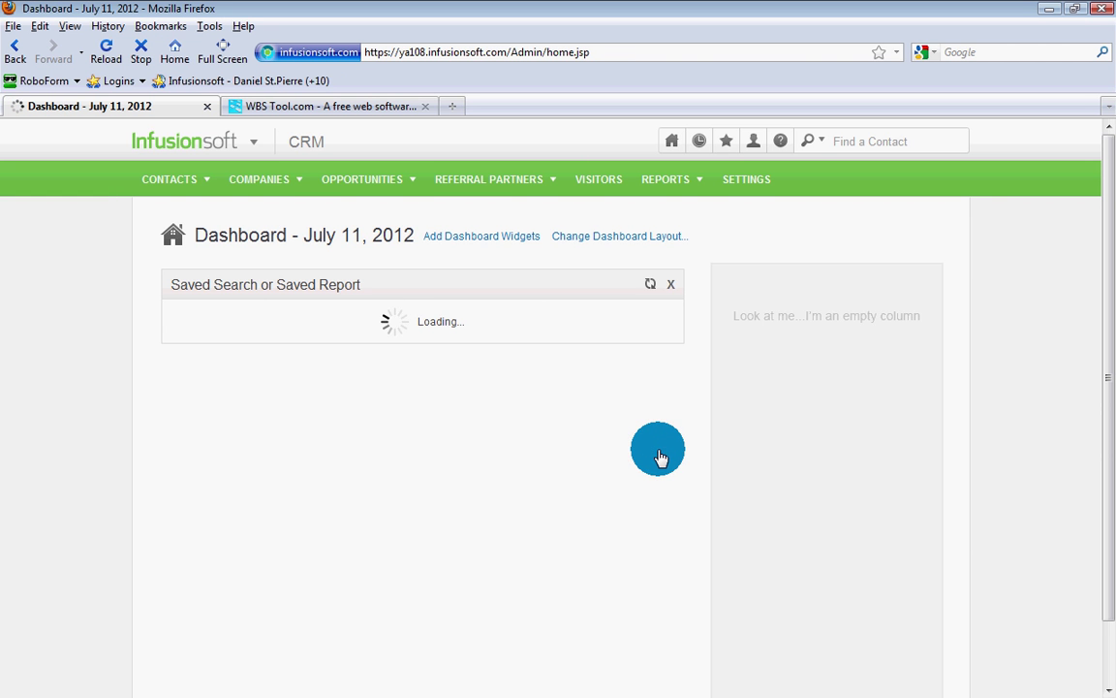
click(297, 108)
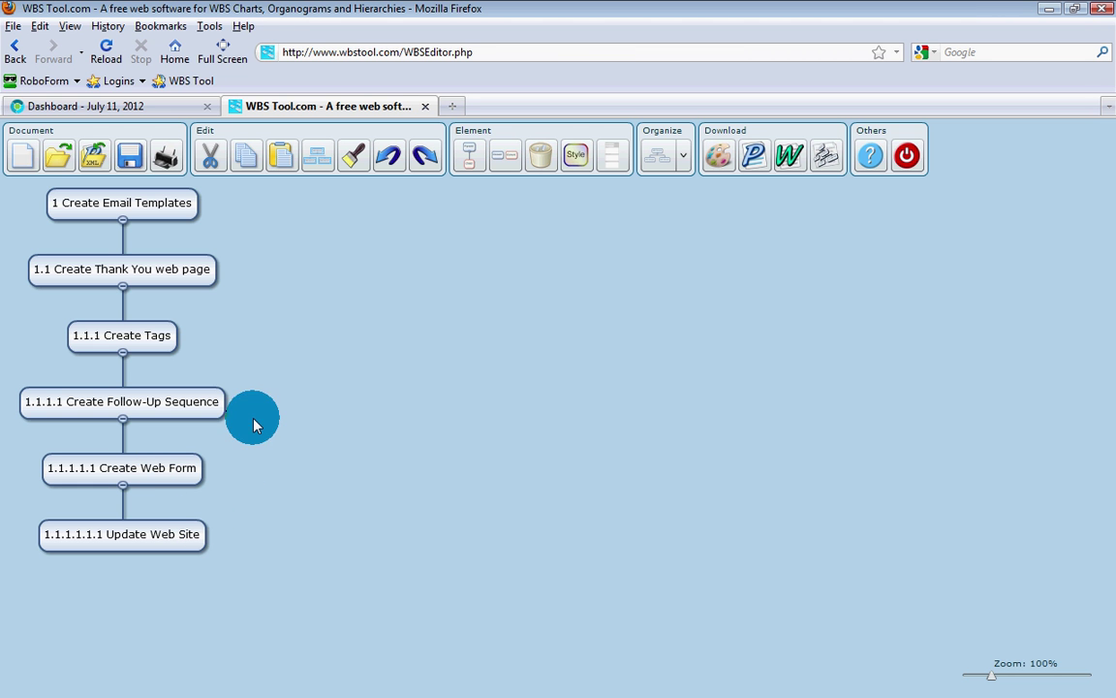
click(150, 106)
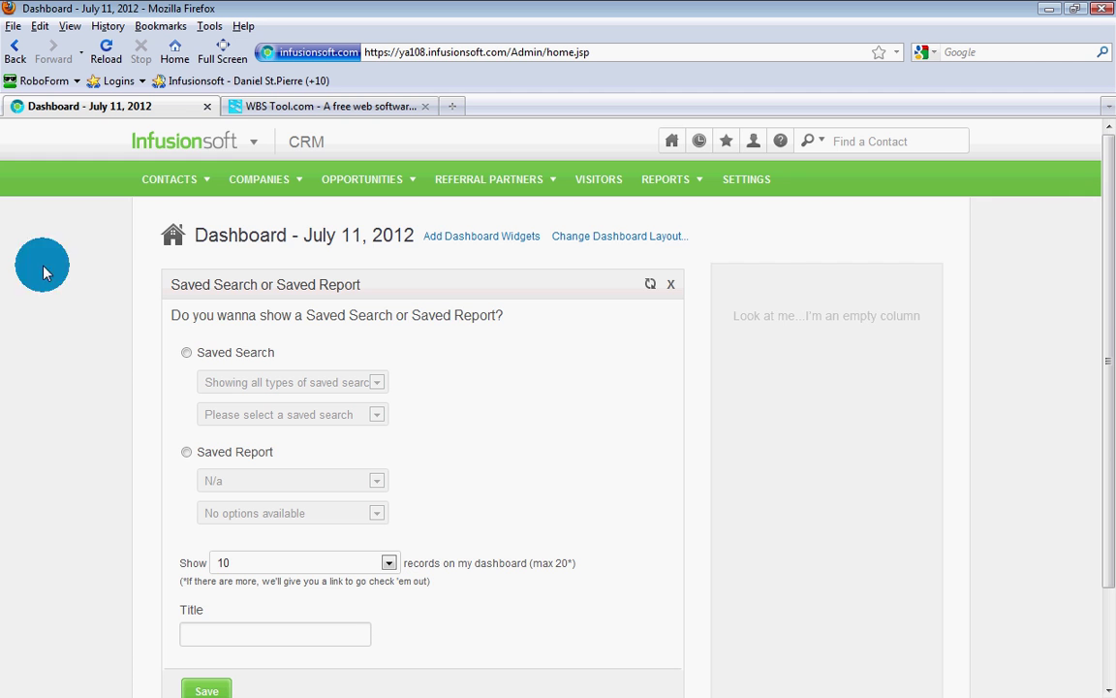
Step: From Marketing > Templates, add a new Email template, starting from scratch rather than the old draft
mouse_move(224, 144)
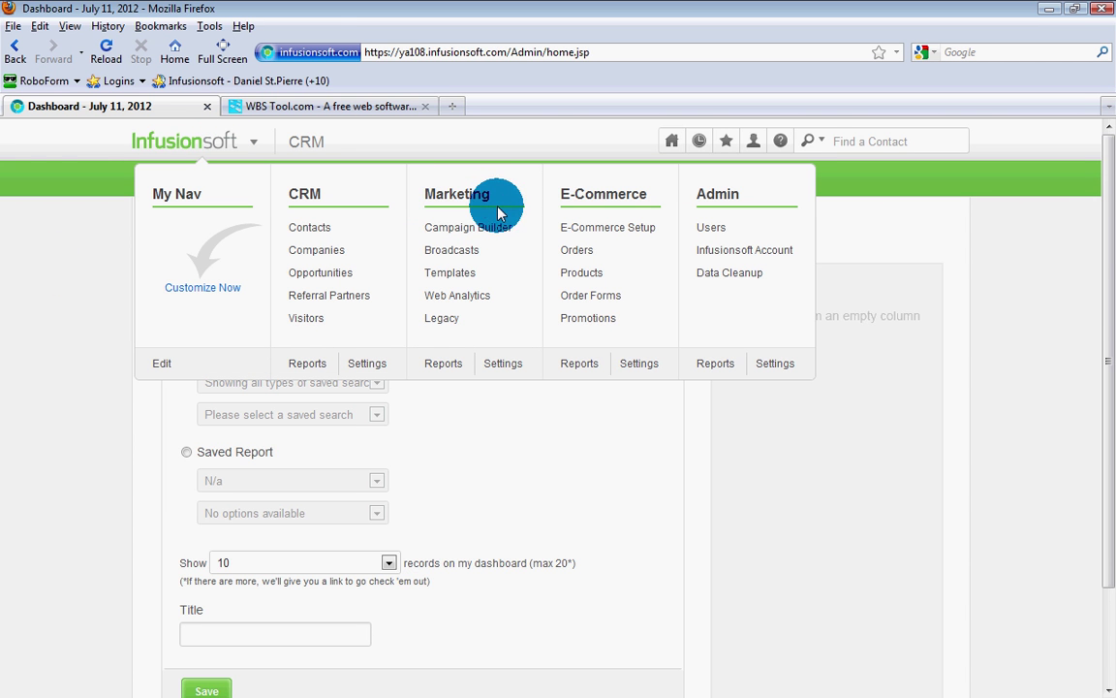
click(464, 281)
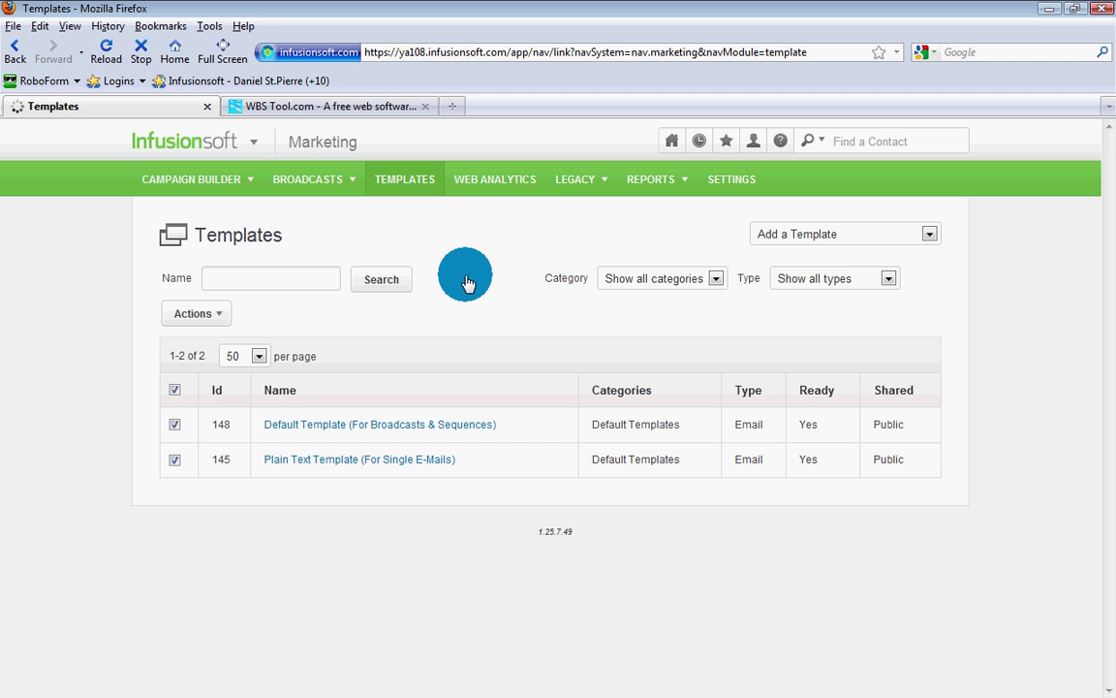
click(796, 233)
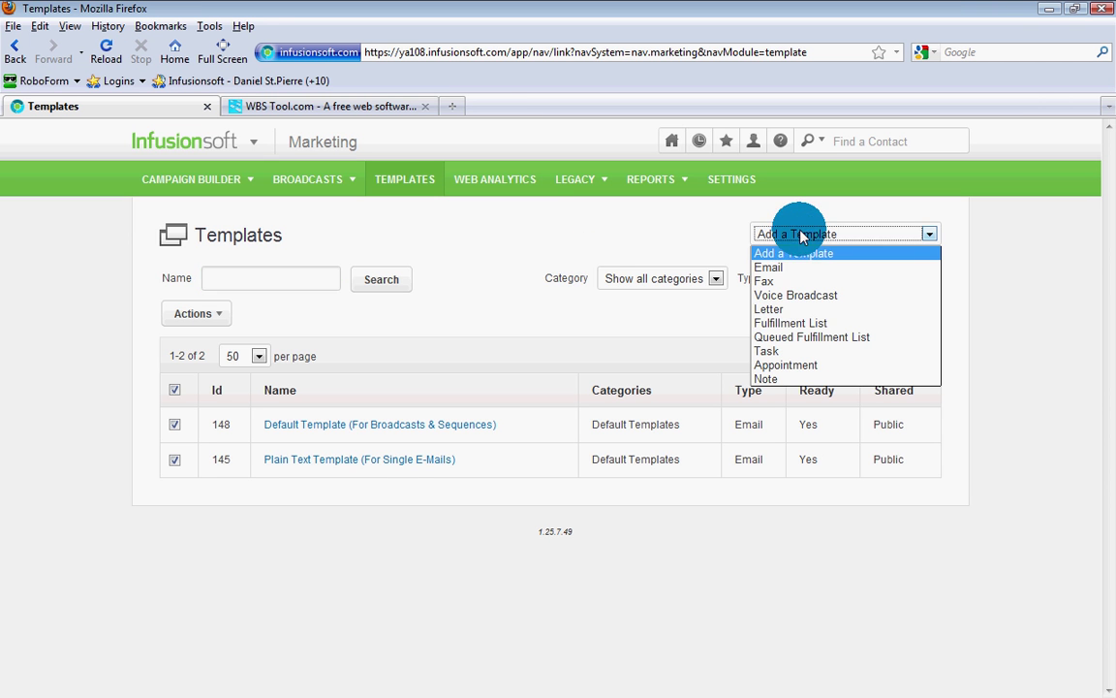
click(792, 267)
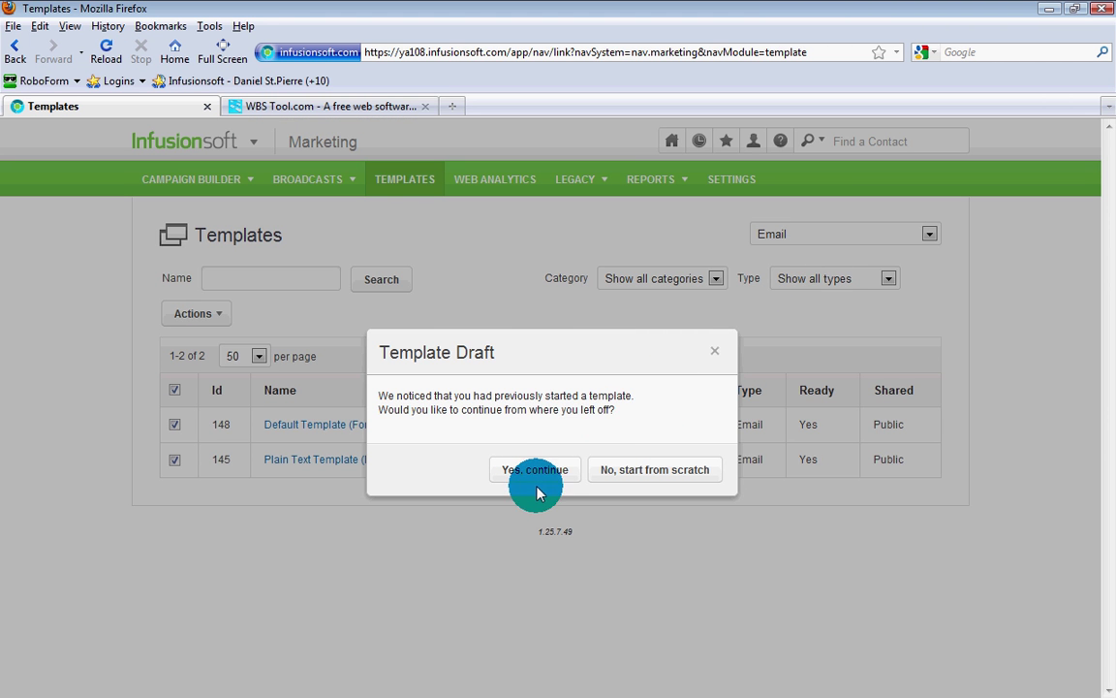
click(593, 475)
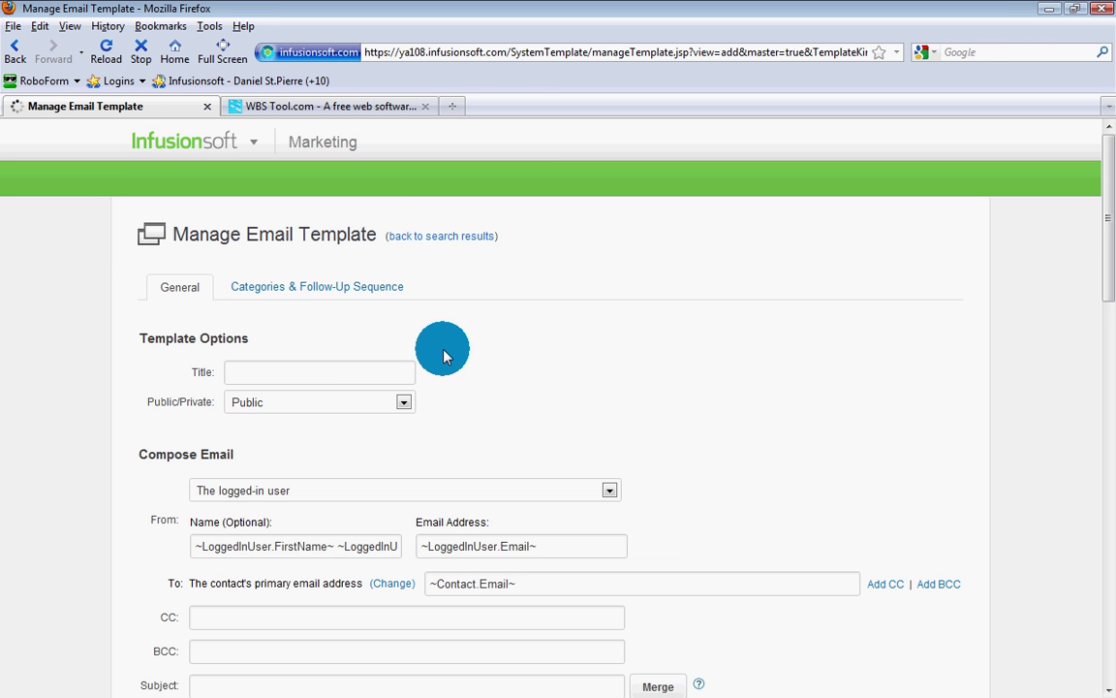
Step: Title the template 'Test Campaign - Email #1'
click(256, 371)
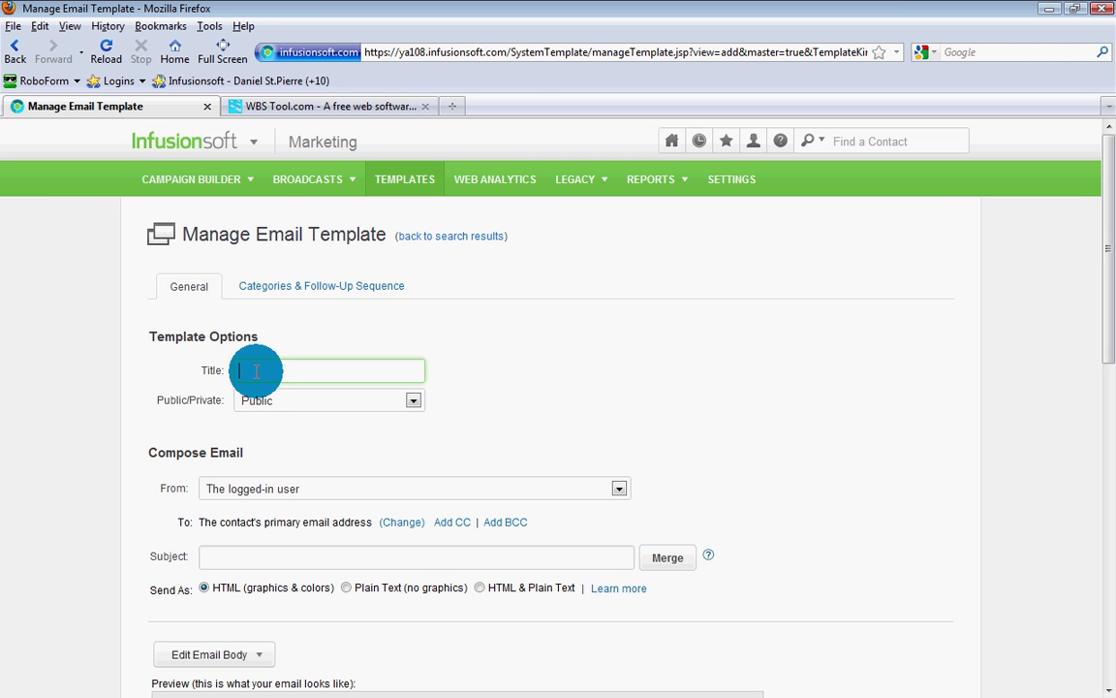
text(Test)
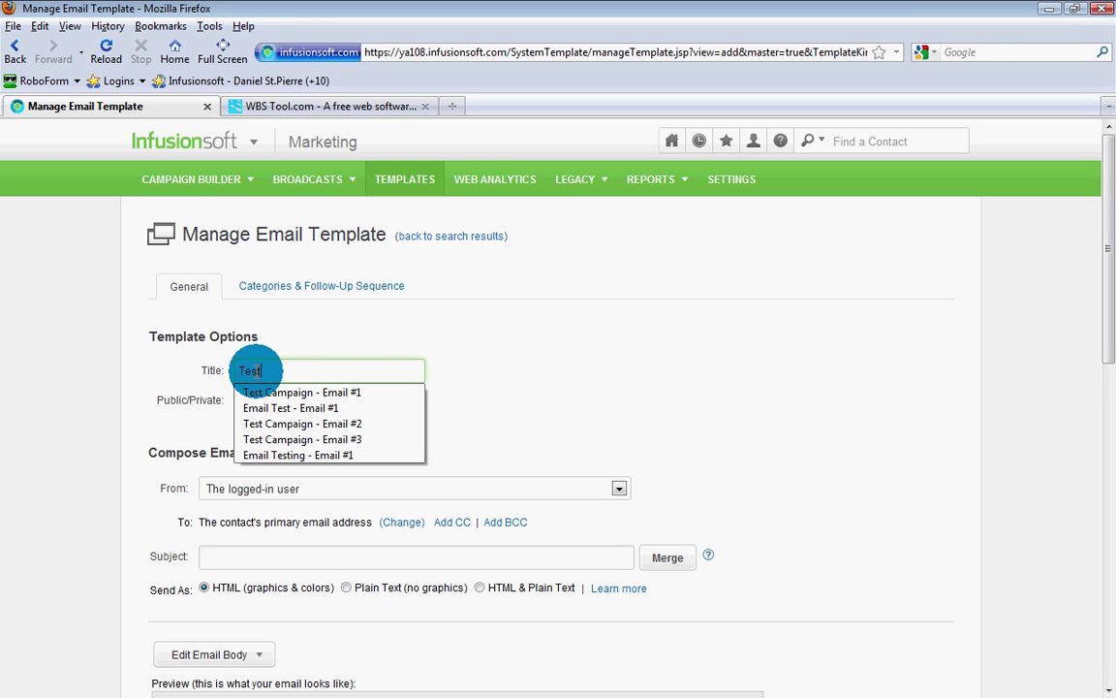
text( Campaign -)
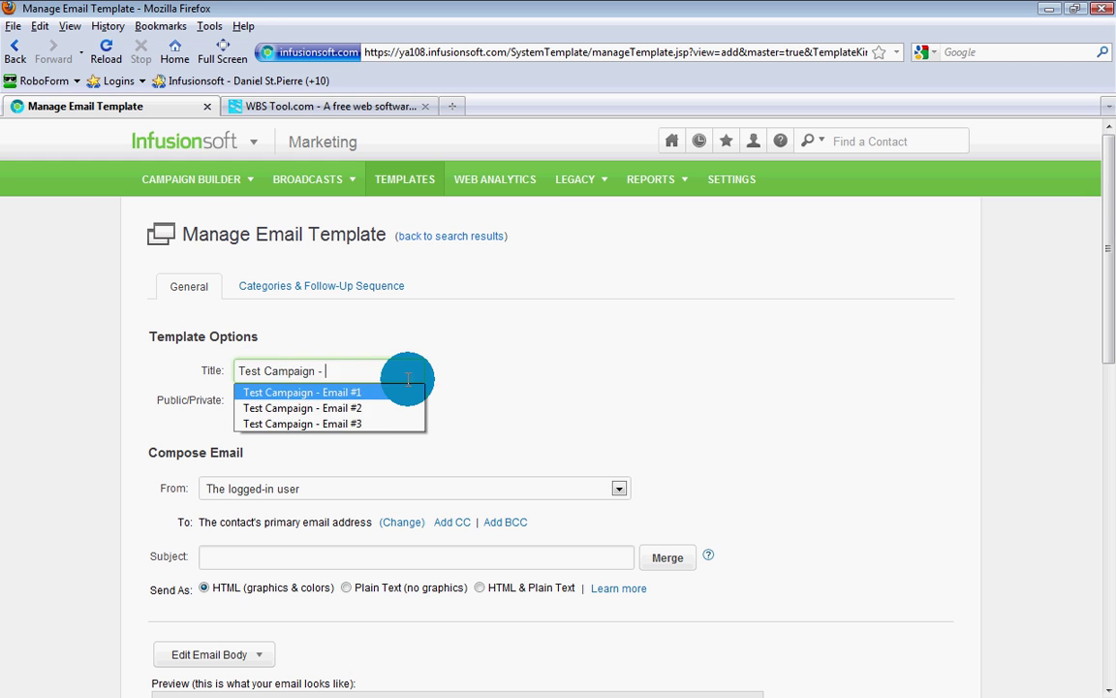
click(374, 392)
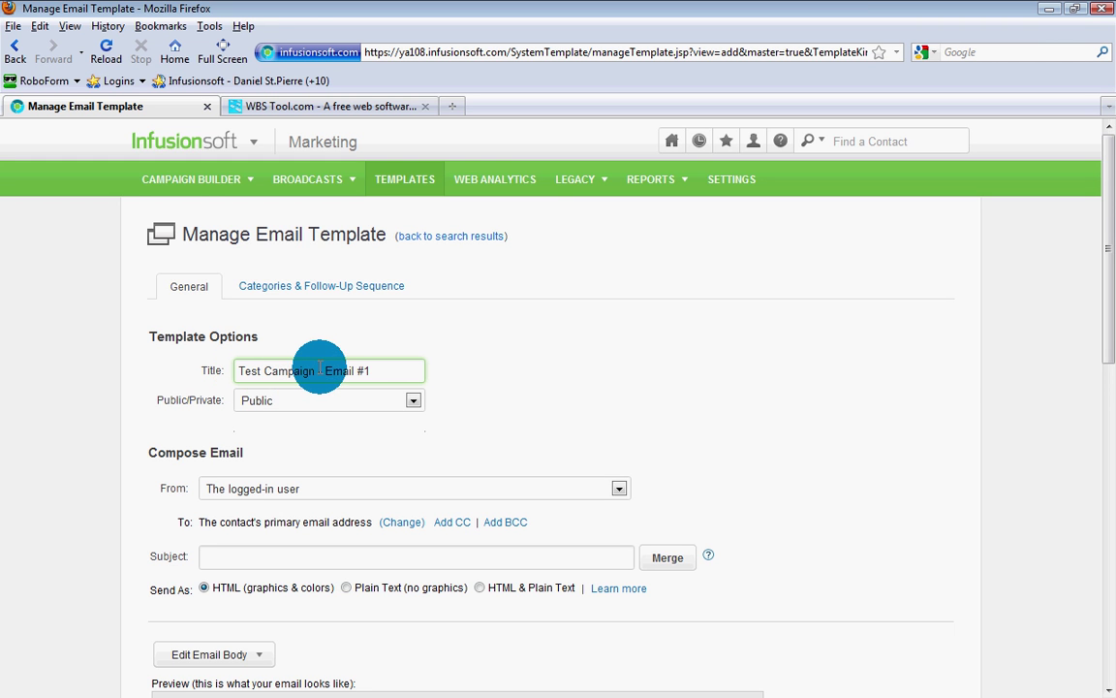
double_click(378, 368)
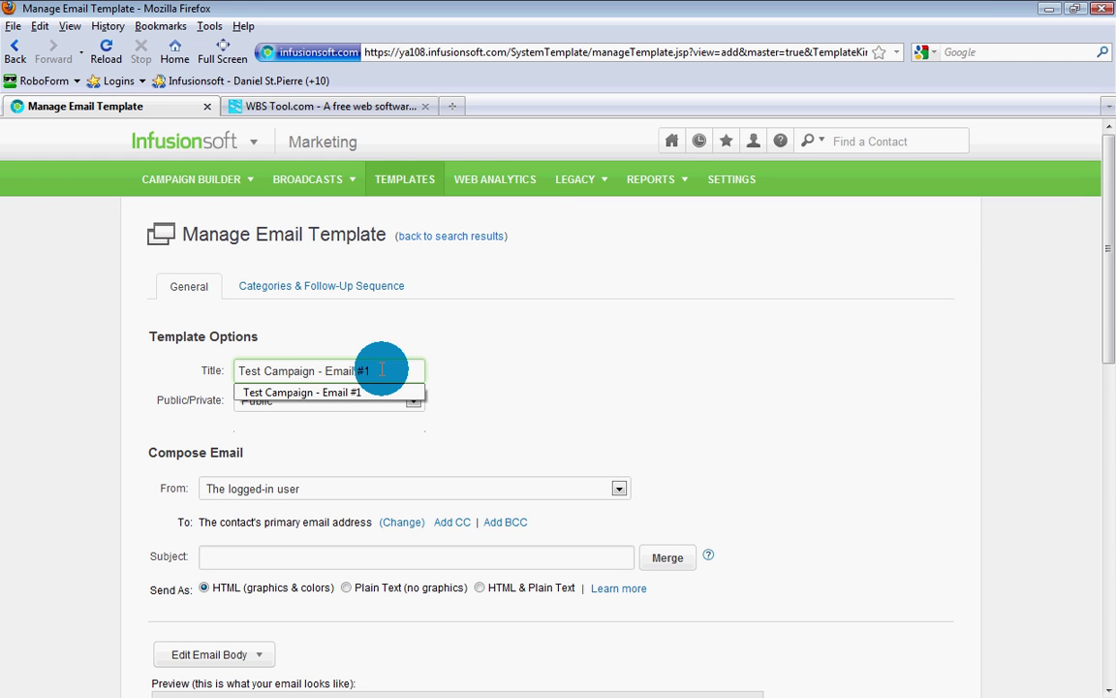
click(482, 381)
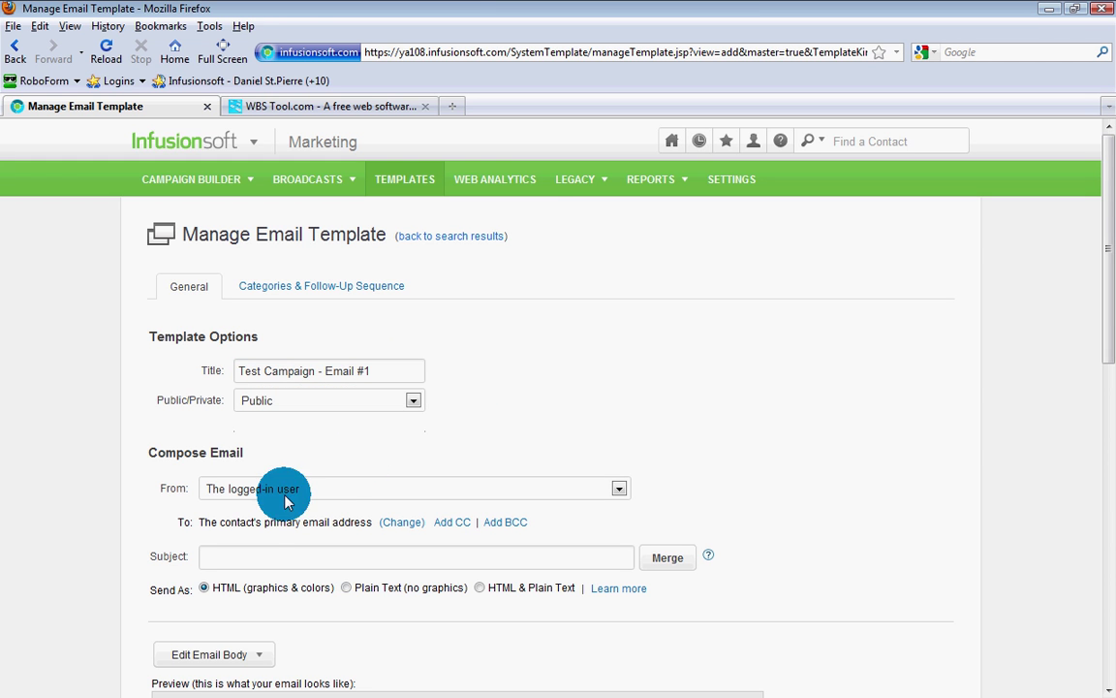
Step: Set the subject to 'Congratulations ~Contact.FirstName~!' using the First Name merge field
click(228, 555)
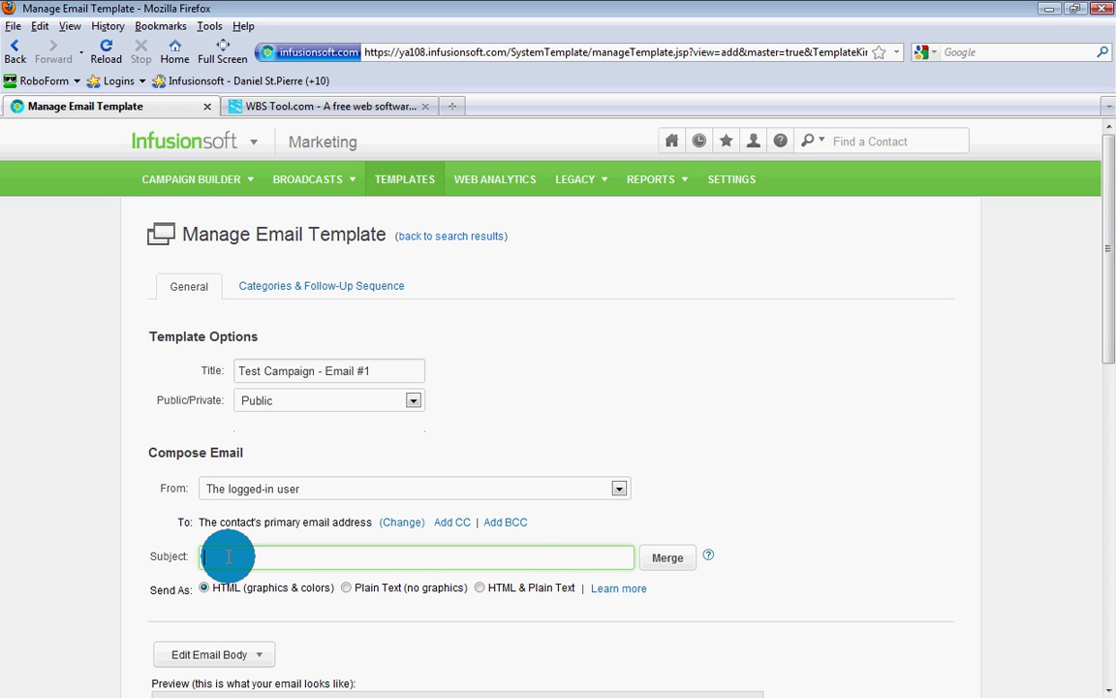
text(Congratulations)
click(670, 558)
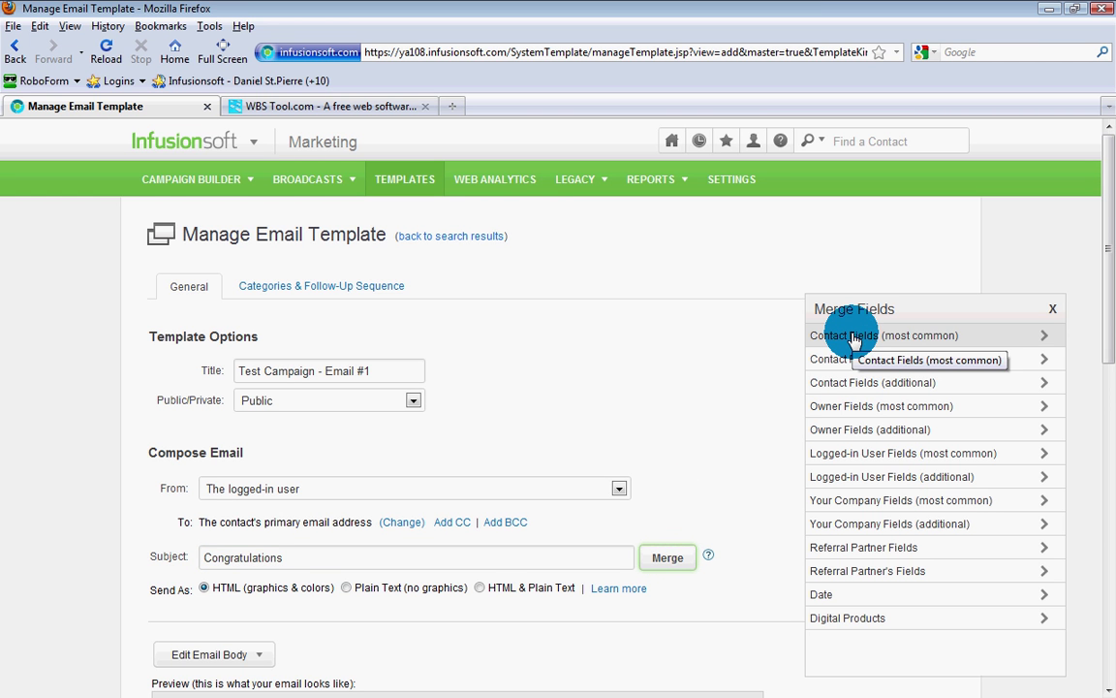
click(849, 339)
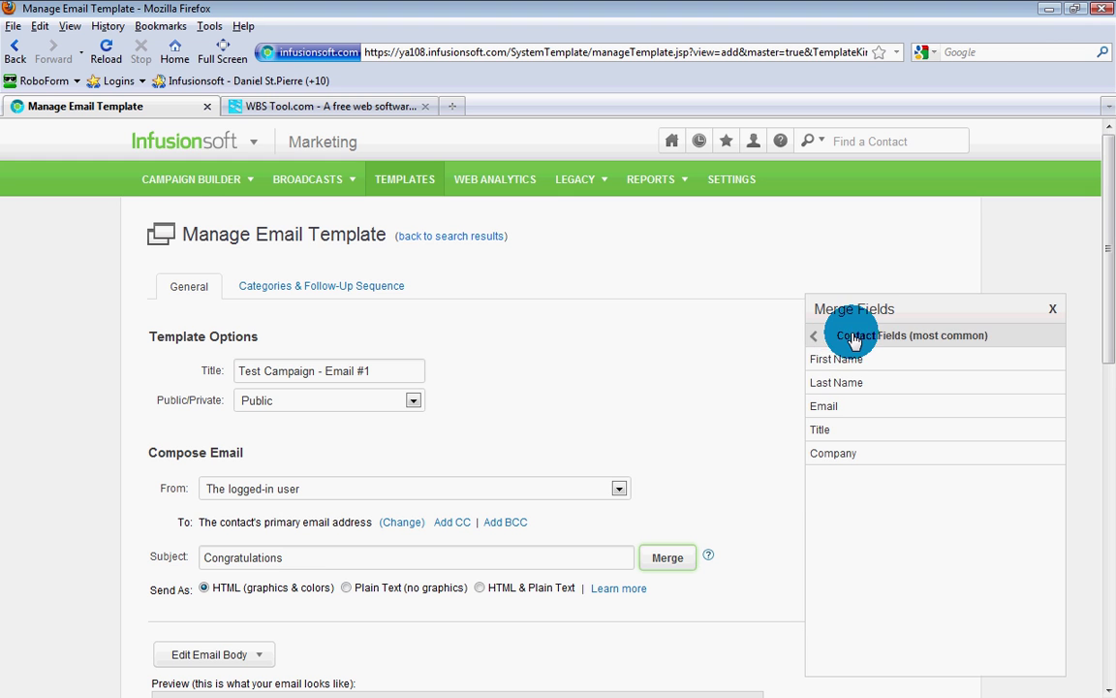
click(836, 361)
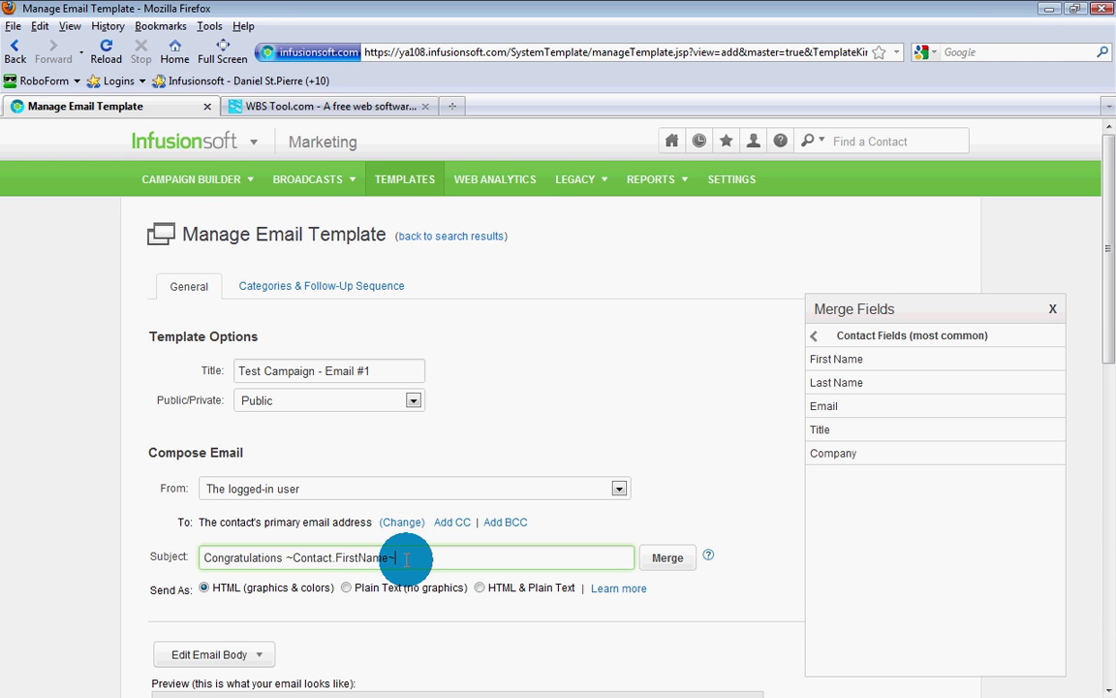
text(!)
scroll(443, 510, down, 6)
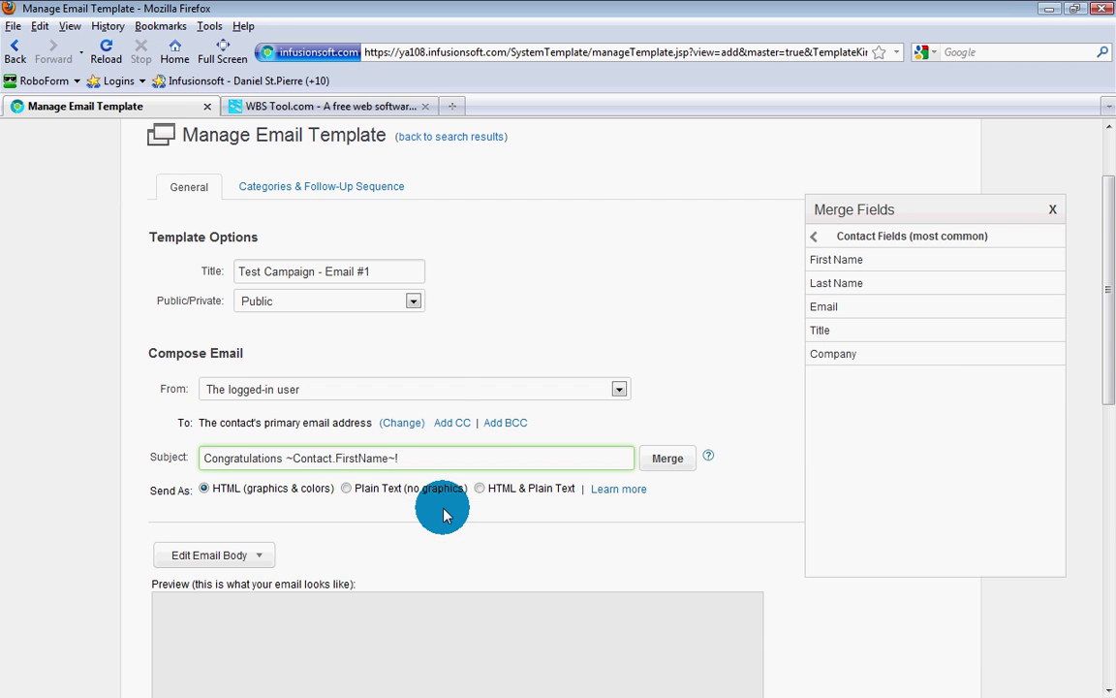
scroll(445, 514, down, 2)
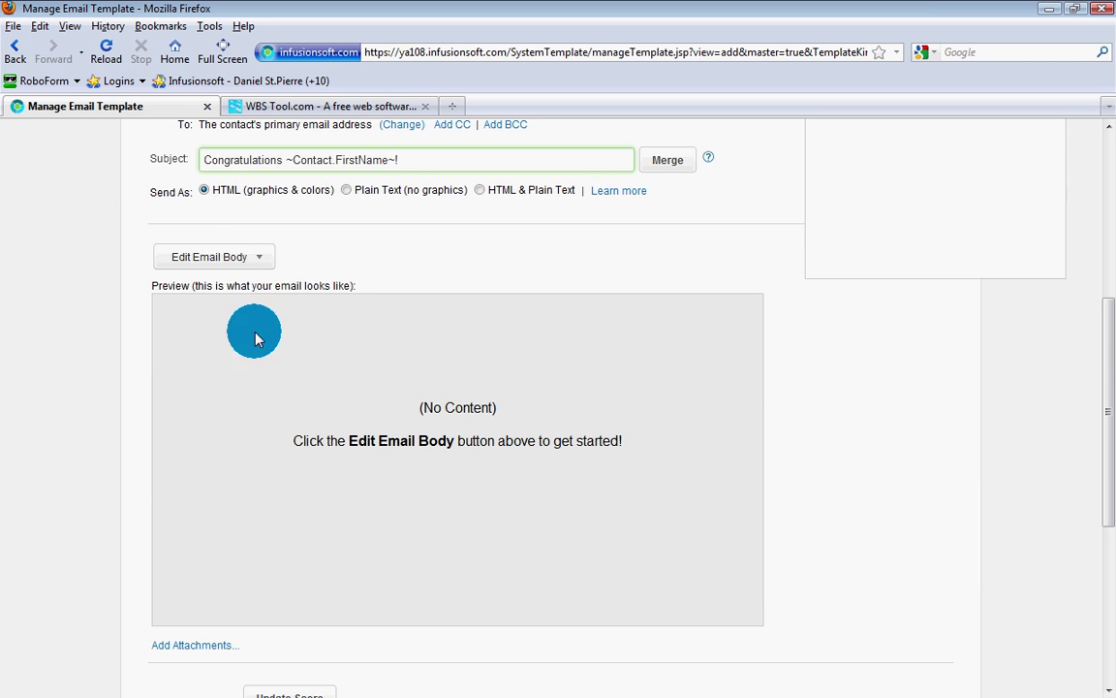
Step: Review the greatcompany layout and Lorem ipsum article in the Email Builder, save it, and close the builder
click(226, 262)
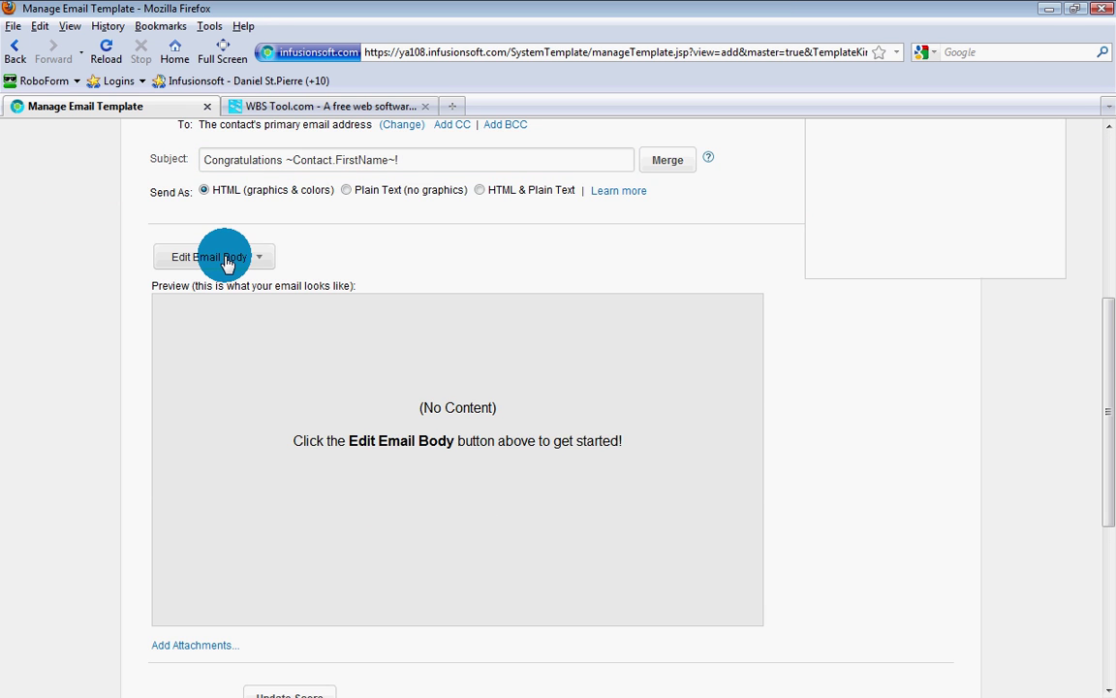
click(225, 263)
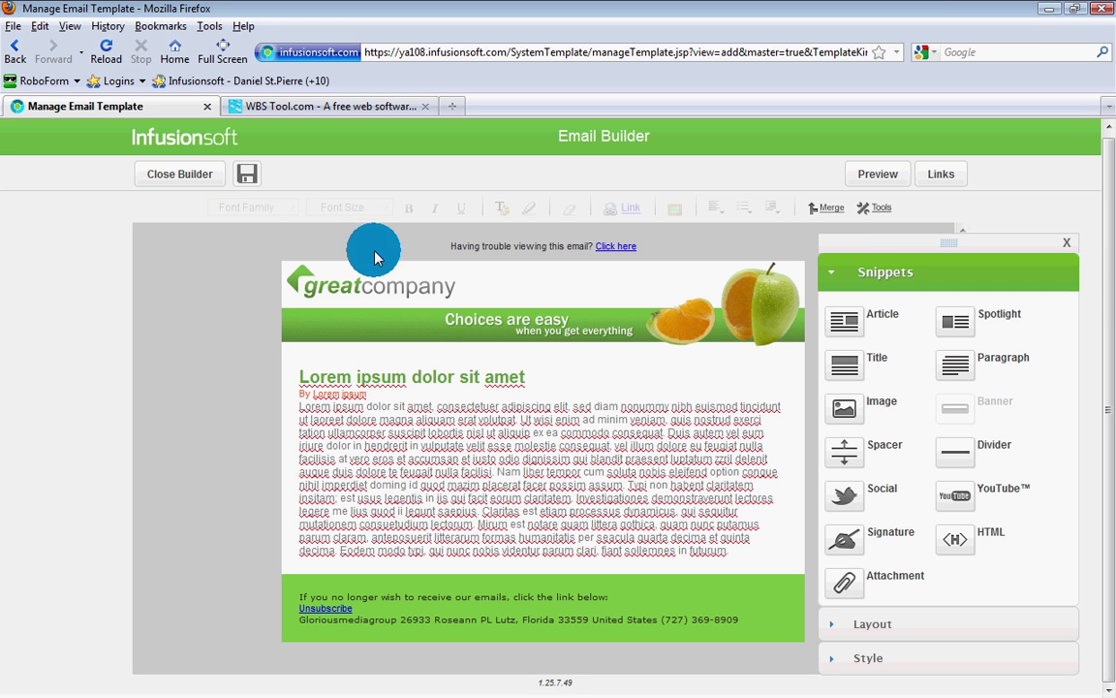
click(342, 407)
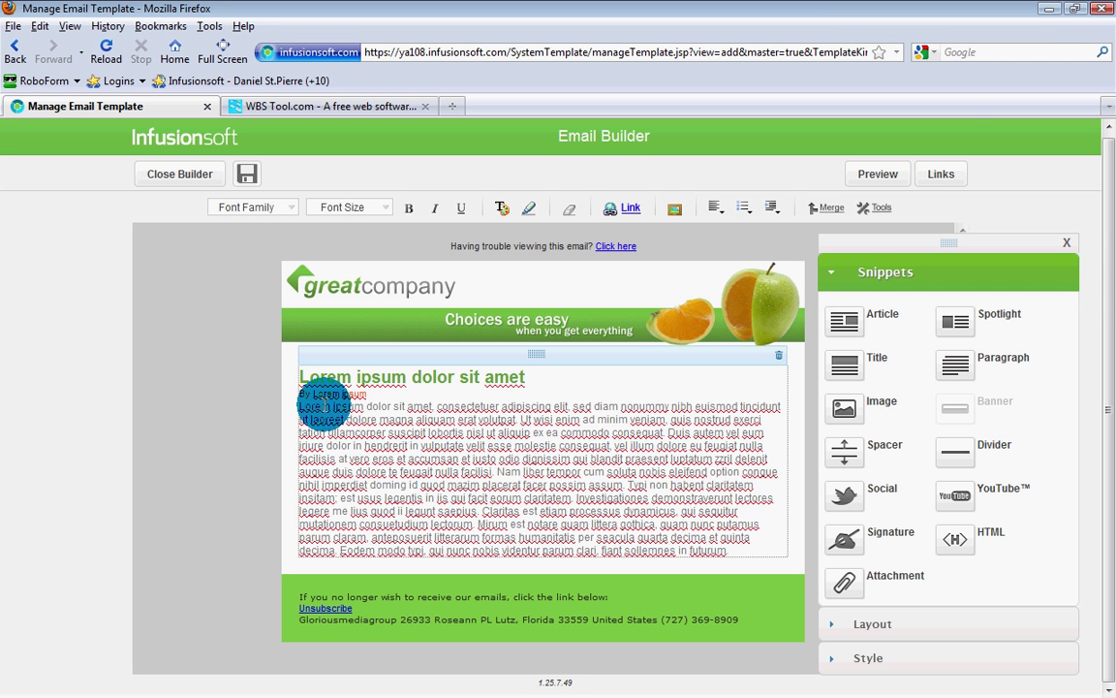
drag(317, 398, 498, 515)
click(562, 460)
click(548, 311)
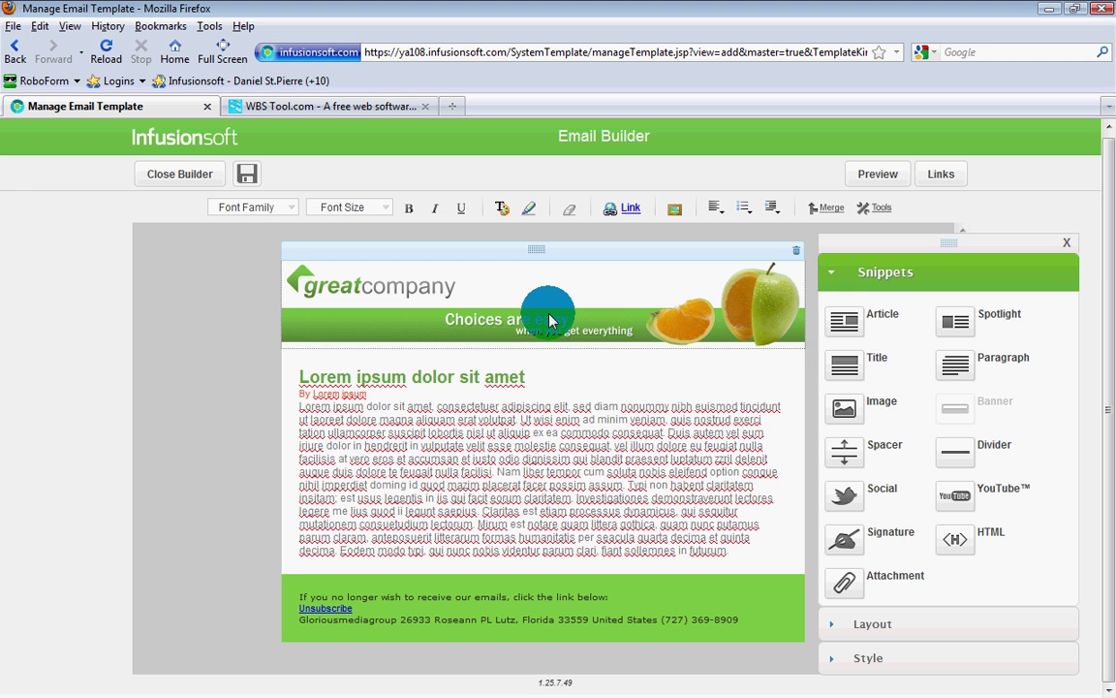
drag(500, 378, 305, 376)
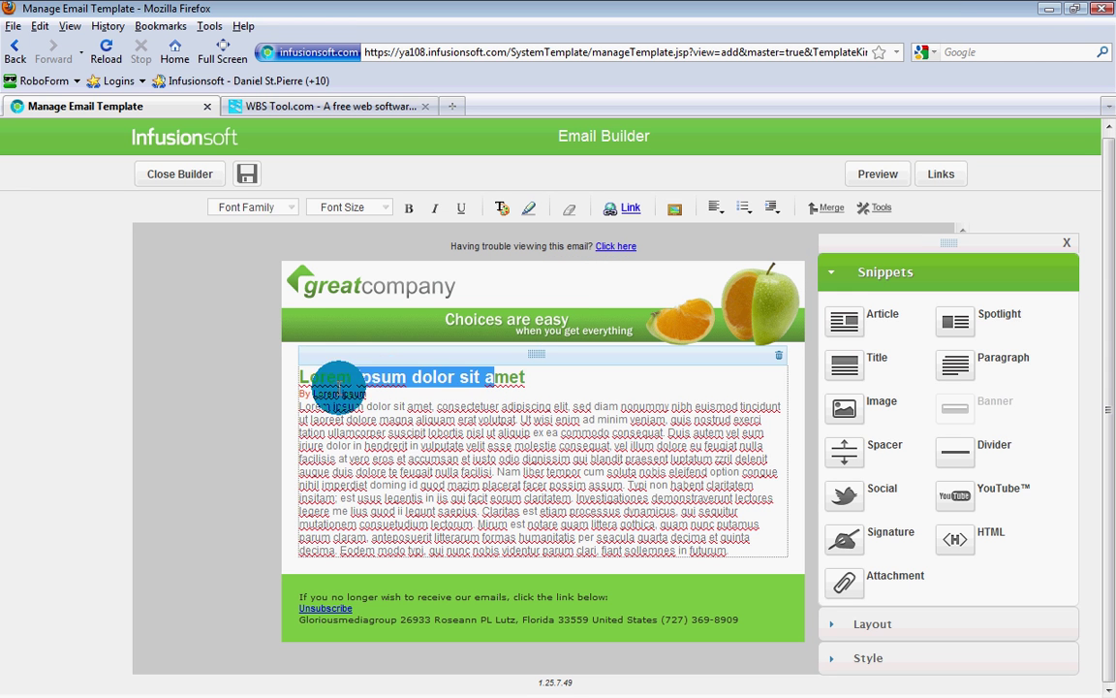
drag(409, 445, 443, 468)
click(442, 468)
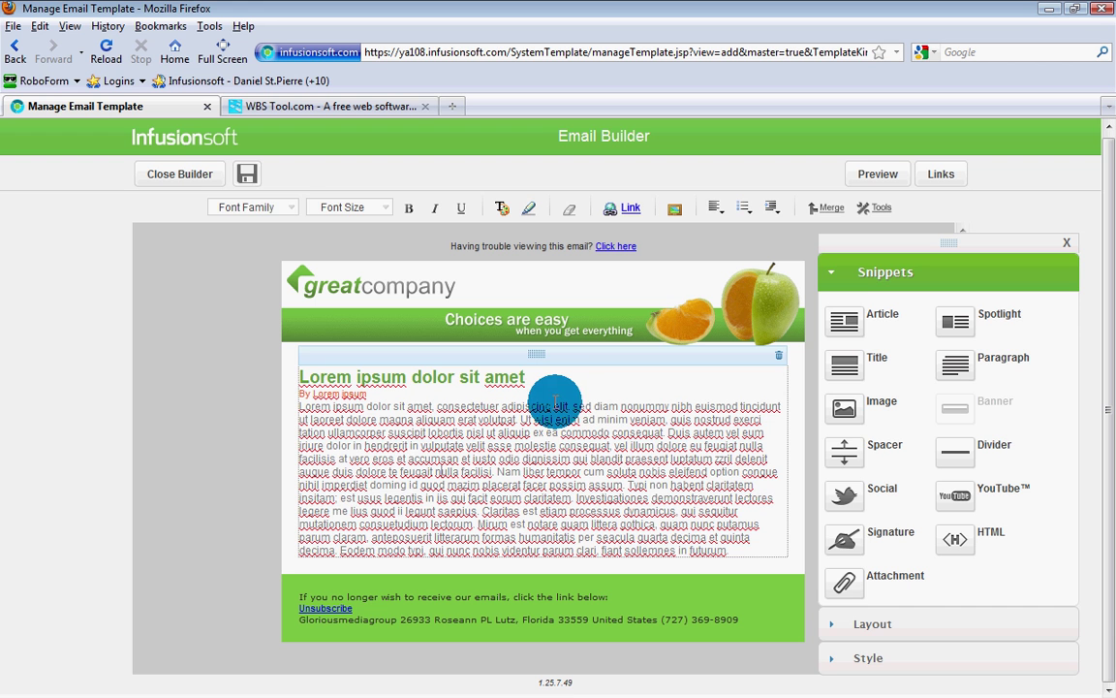
click(246, 174)
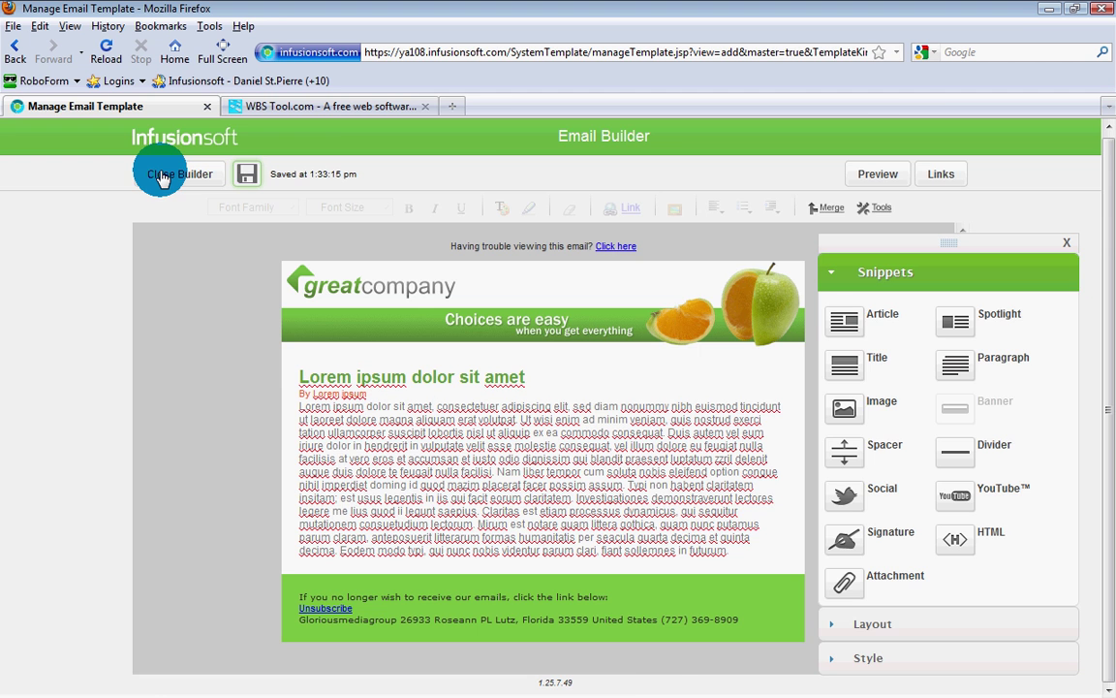
click(161, 176)
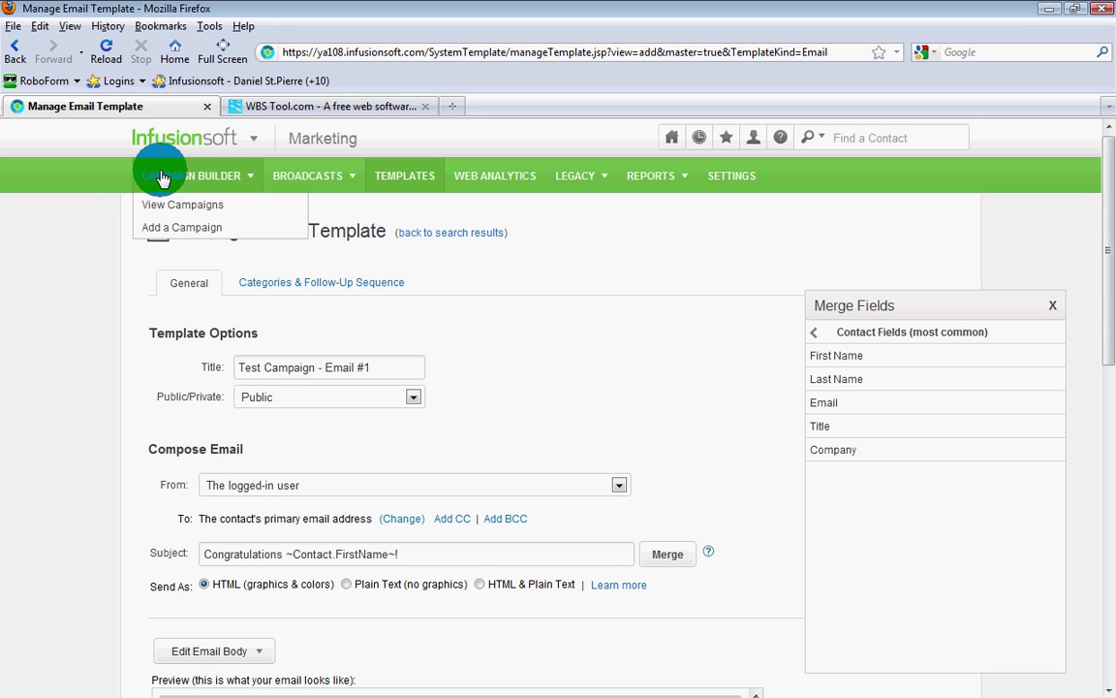
Step: Return to the templates list, where Email #1 shows as not ready, and add a new Email template
scroll(560, 378, down, 4)
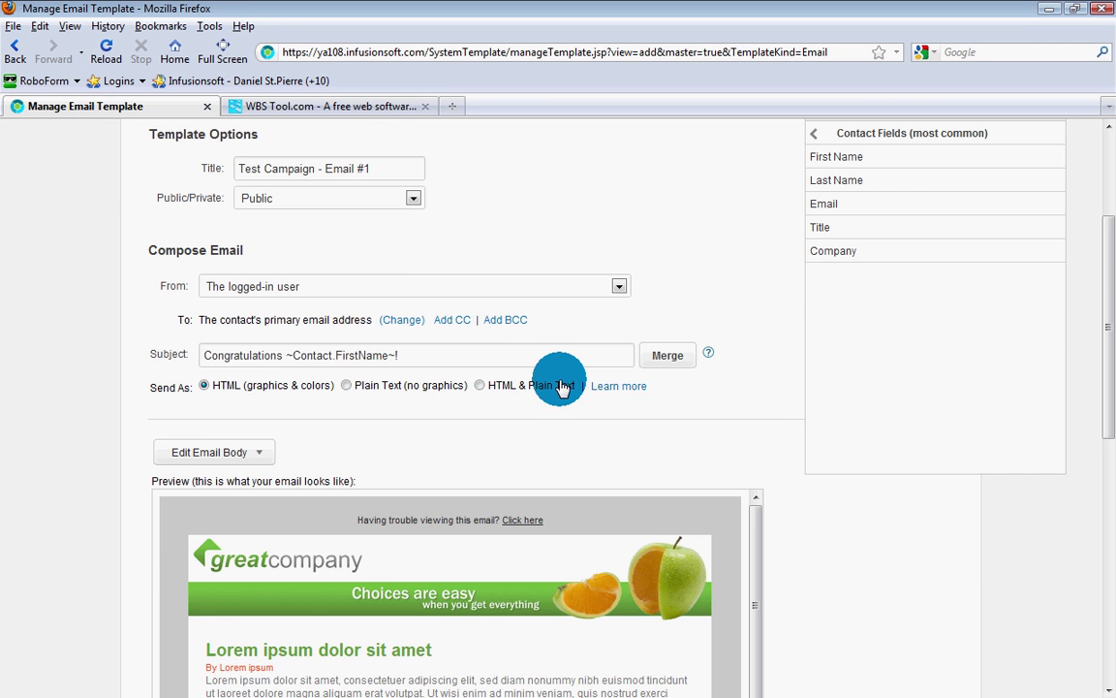
scroll(58, 366, down, 6)
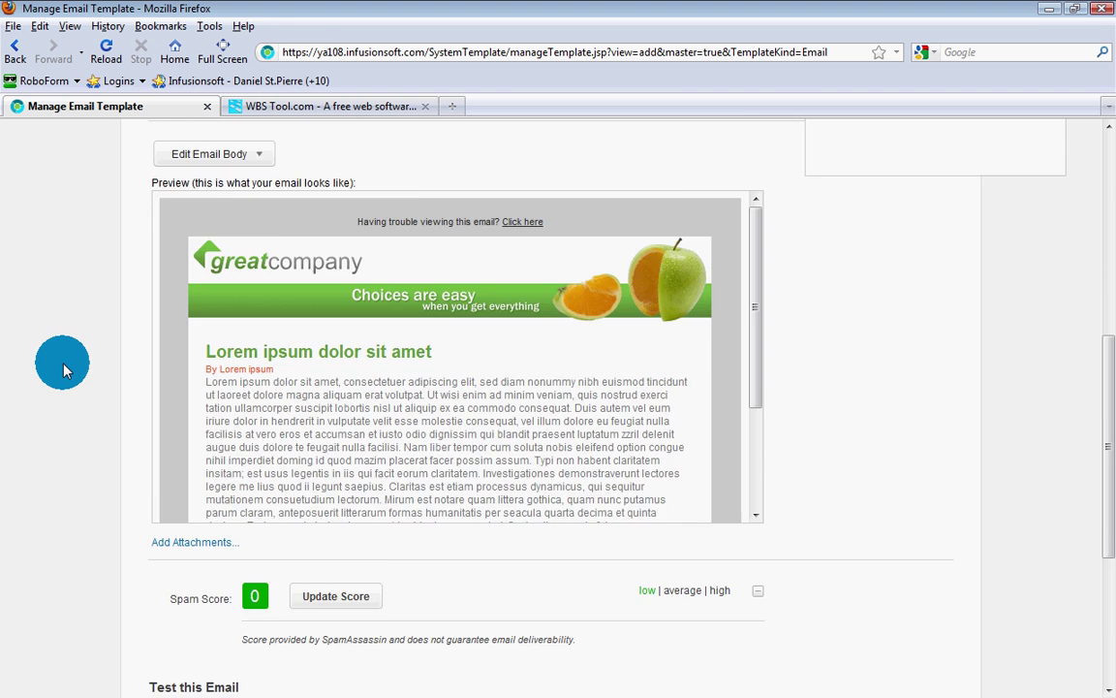
scroll(62, 368, down, 6)
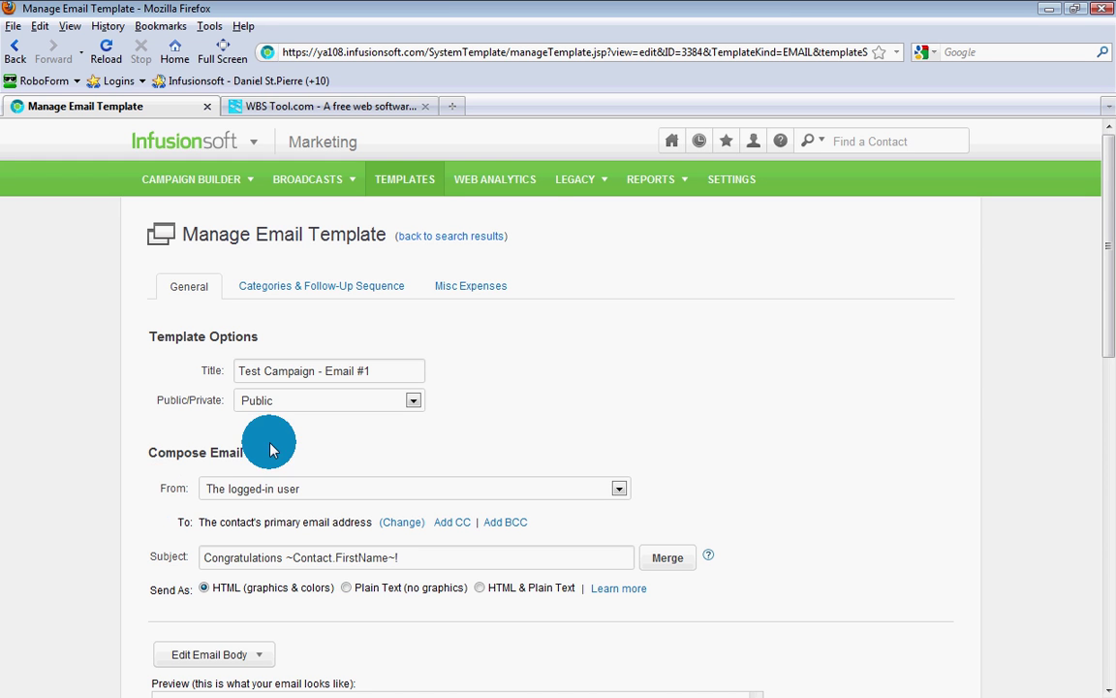
click(433, 238)
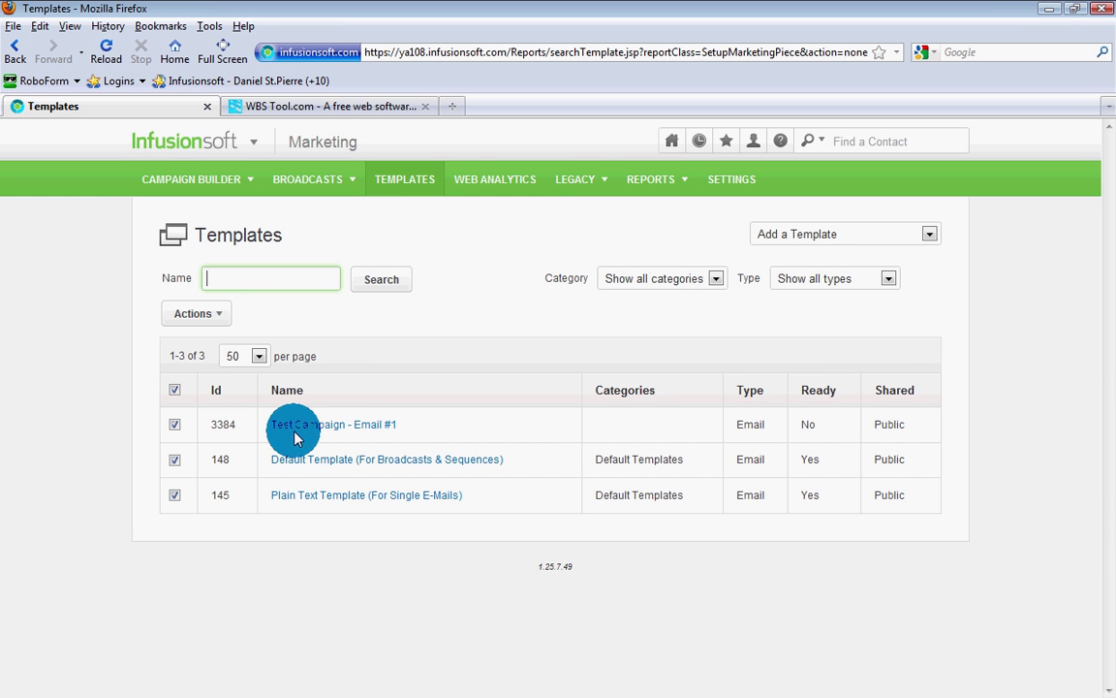
drag(405, 425, 269, 428)
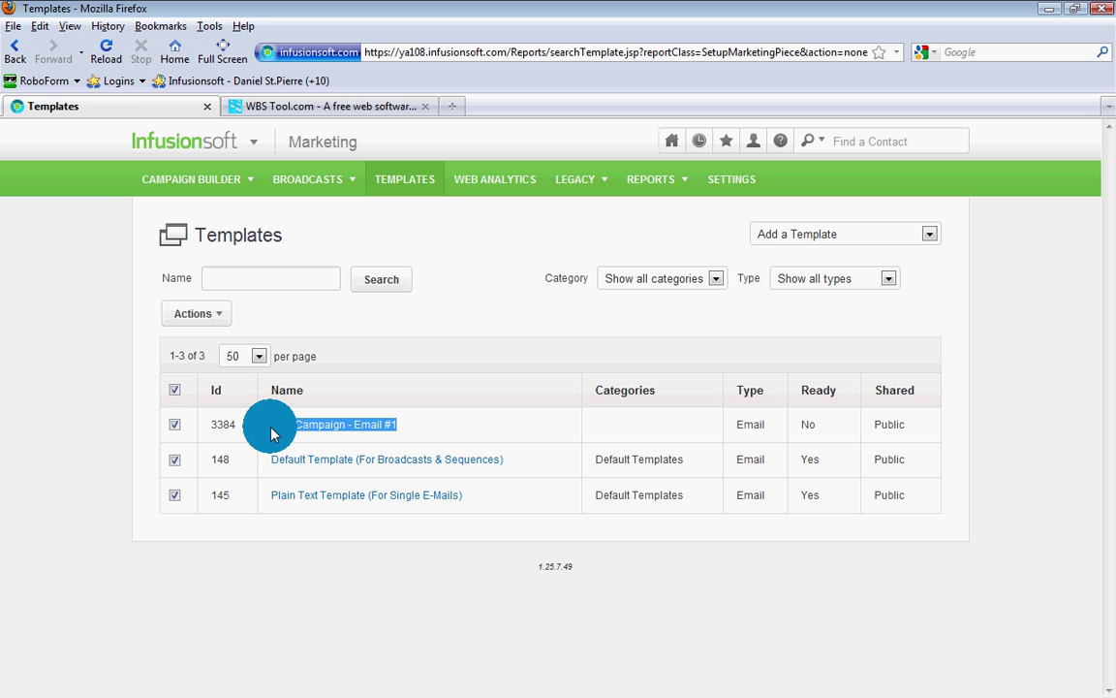
click(845, 236)
click(781, 270)
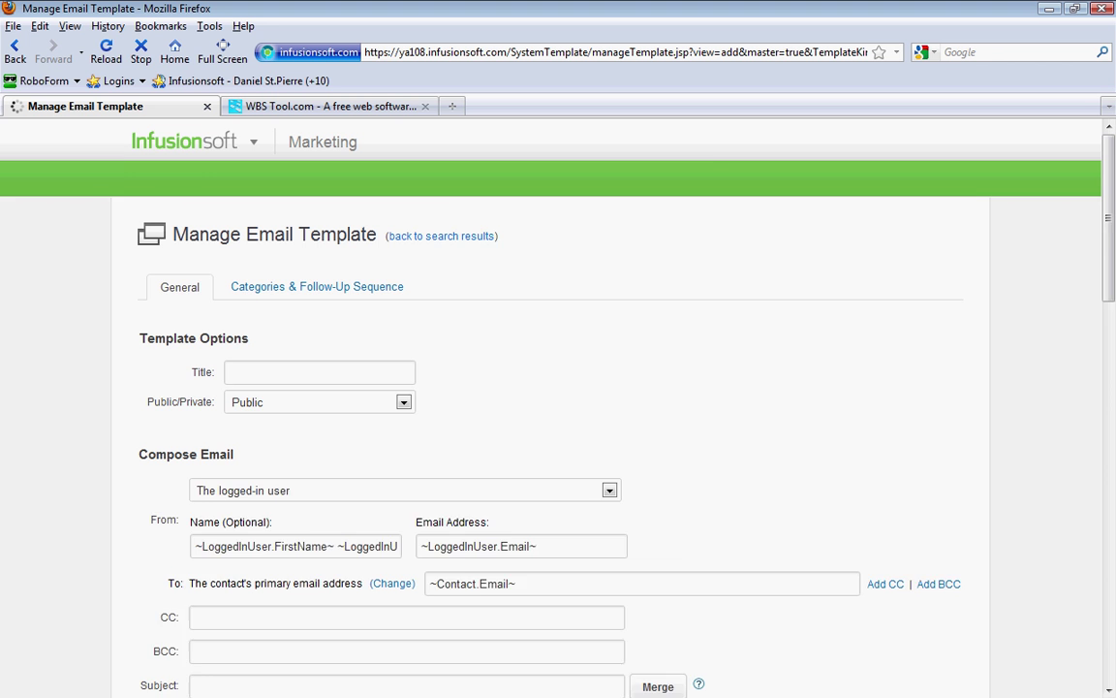
Step: Title the new template 'Test Campaign - Email #1' and pick the 'Congratulations ~Contact.FirstName~!' subject
click(308, 370)
text(Test Campaign - Email #1)
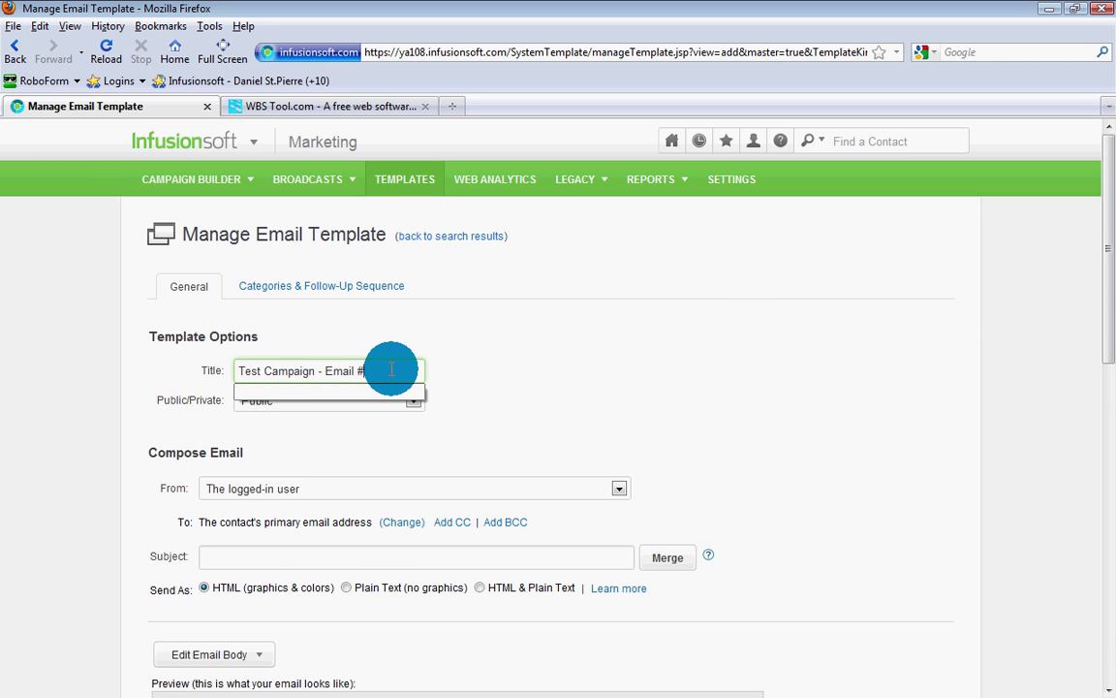
scroll(392, 376, down, 5)
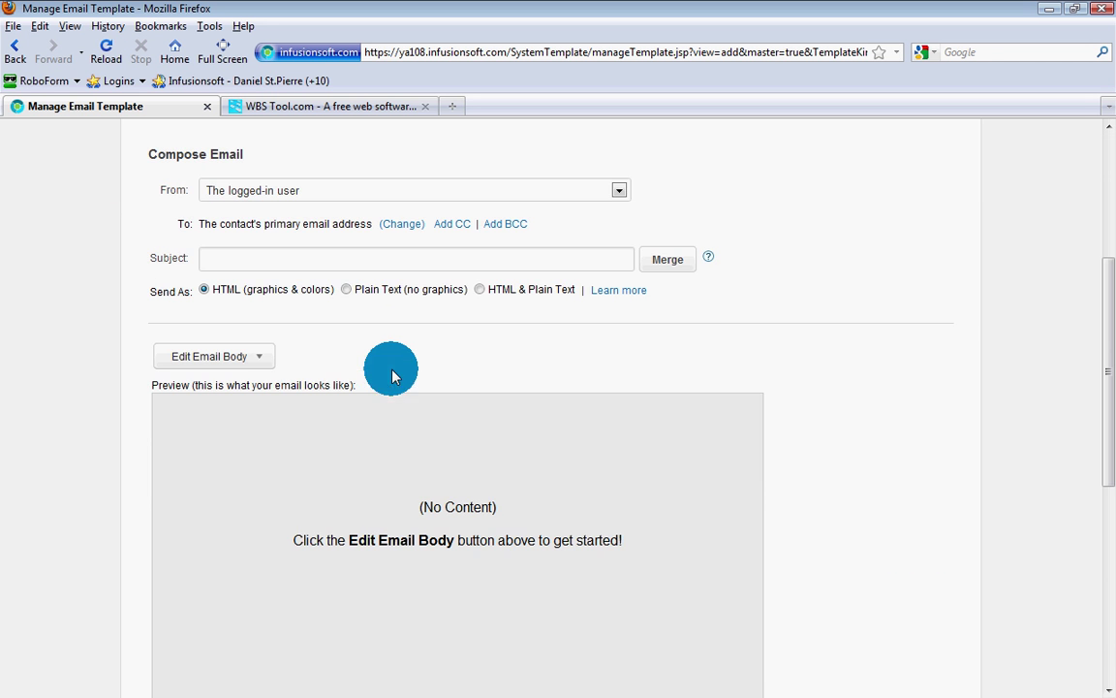
click(274, 258)
click(274, 257)
click(271, 296)
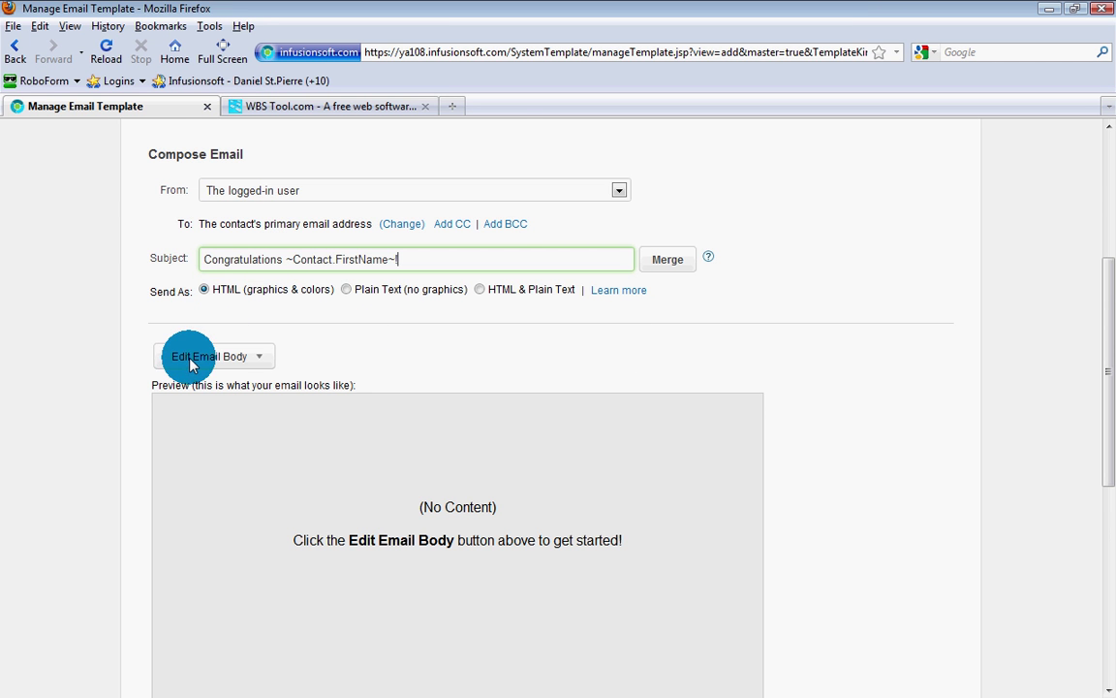
scroll(191, 363, down, 2)
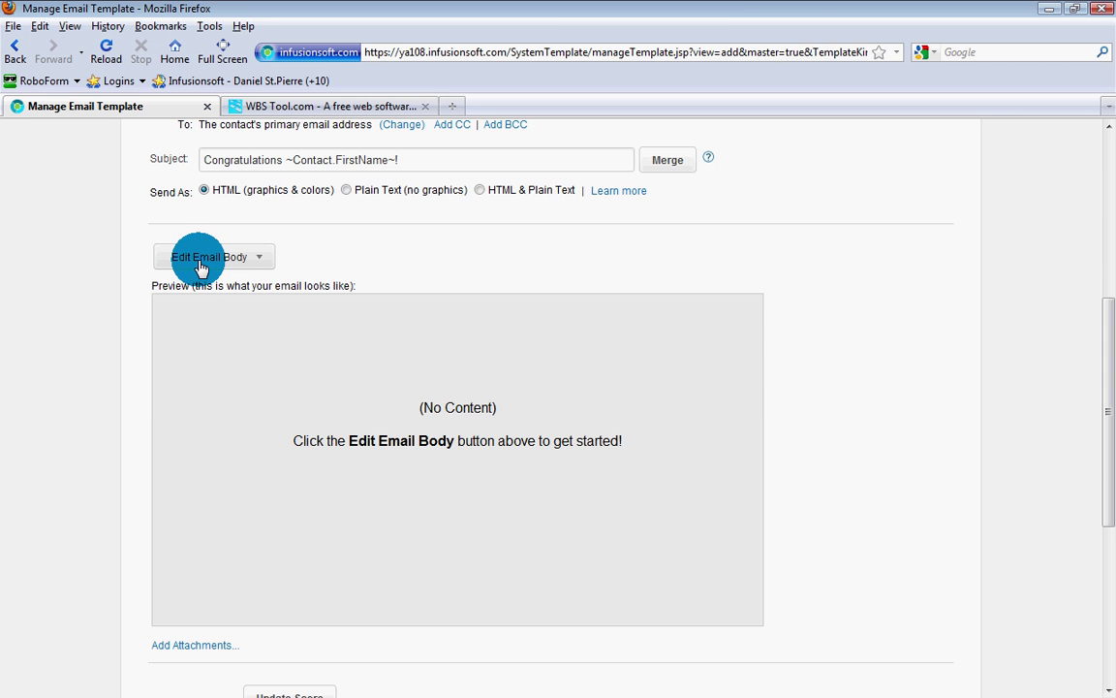
Step: Save the default greatcompany email body in the Email Builder and return to the form
click(199, 267)
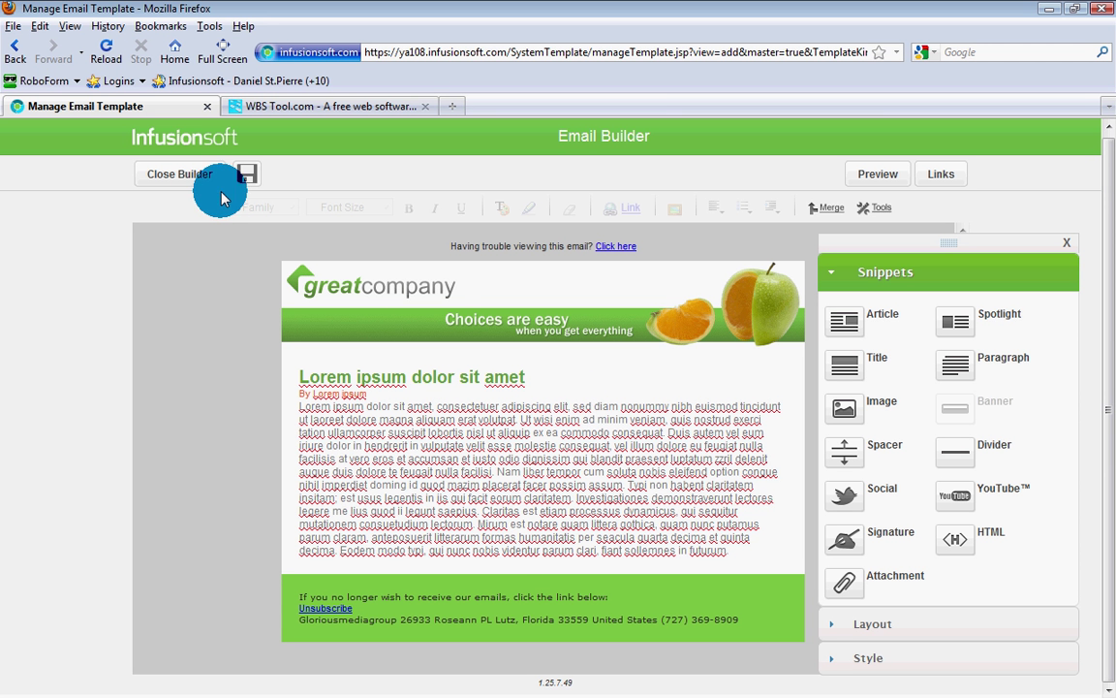
click(246, 173)
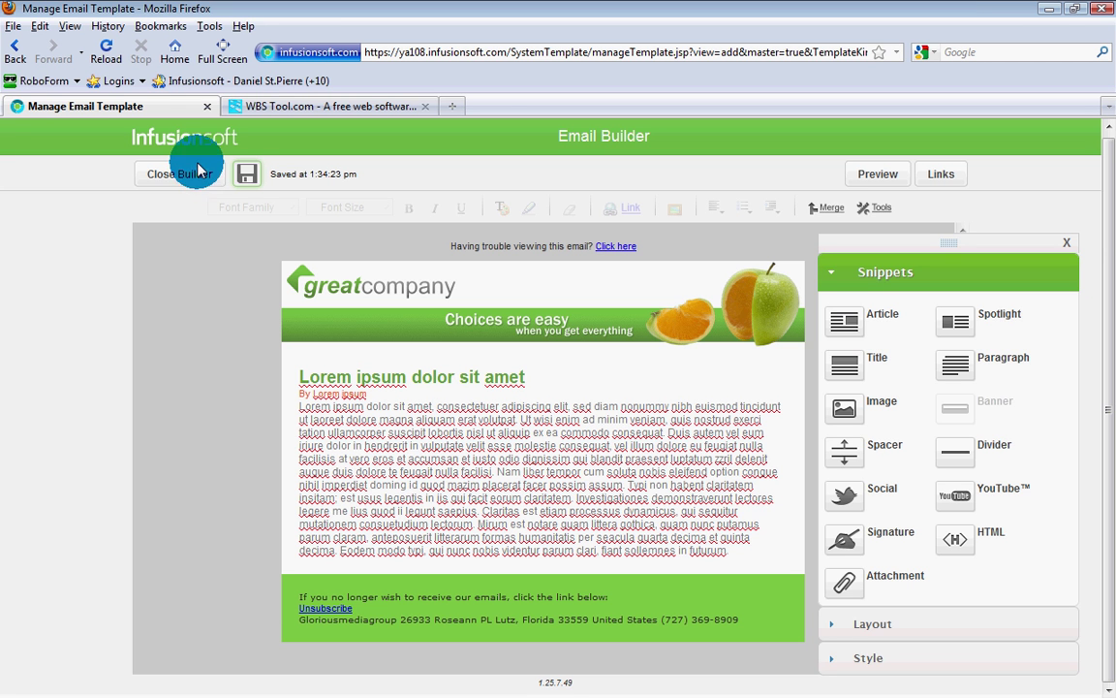
click(179, 175)
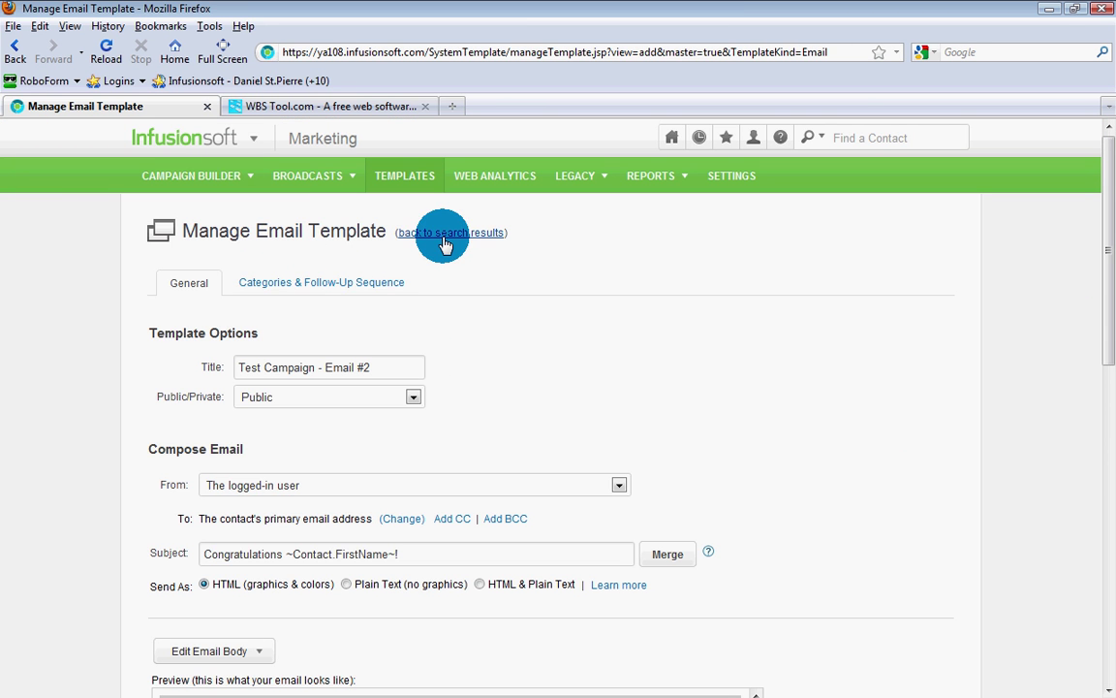
Step: Return to the unsaved template form and retitle it 'Test Campaign - Email #2'
click(445, 237)
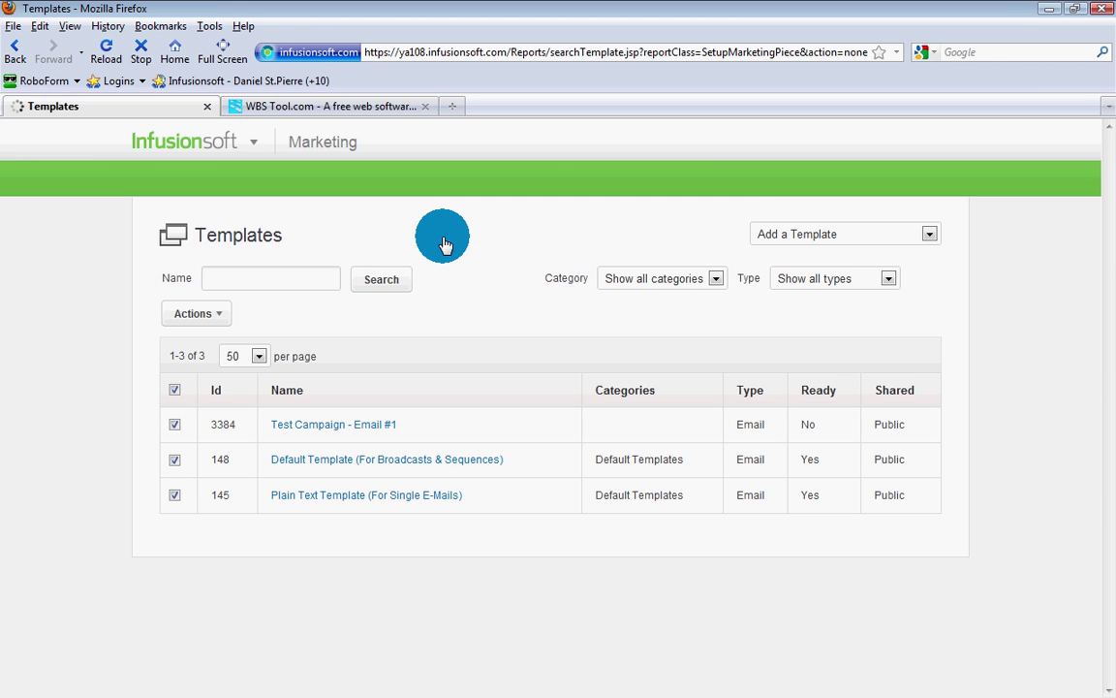
click(16, 49)
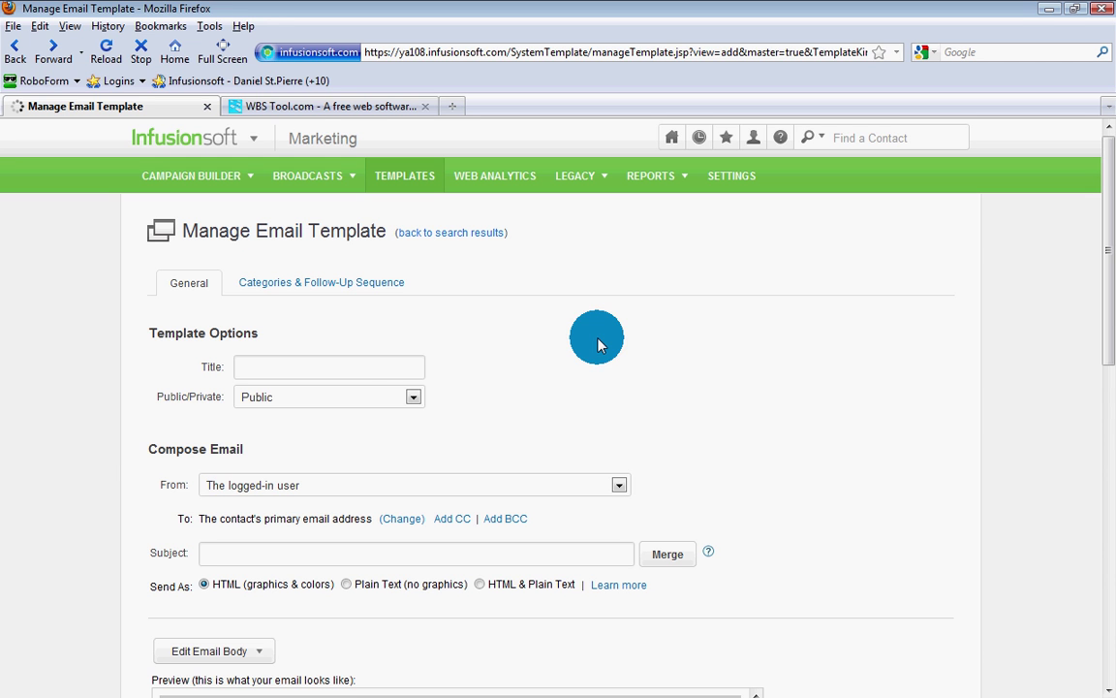
click(349, 366)
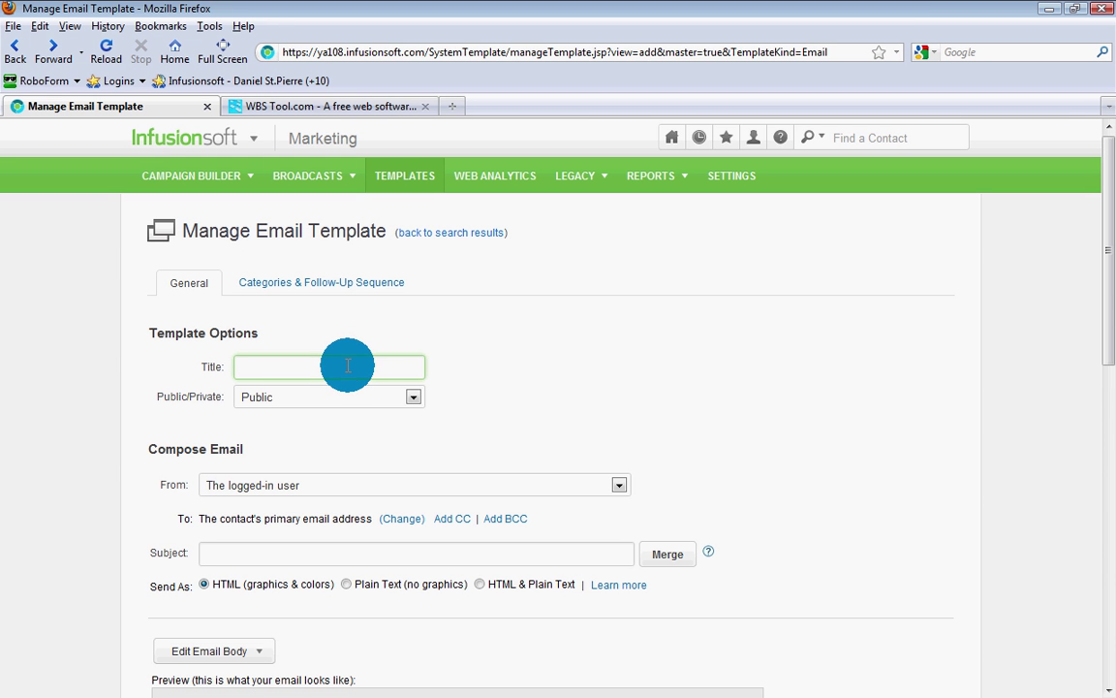
text(Test Campaign - Email #1)
key(BackSpace)
key(BackSpace)
text(2)
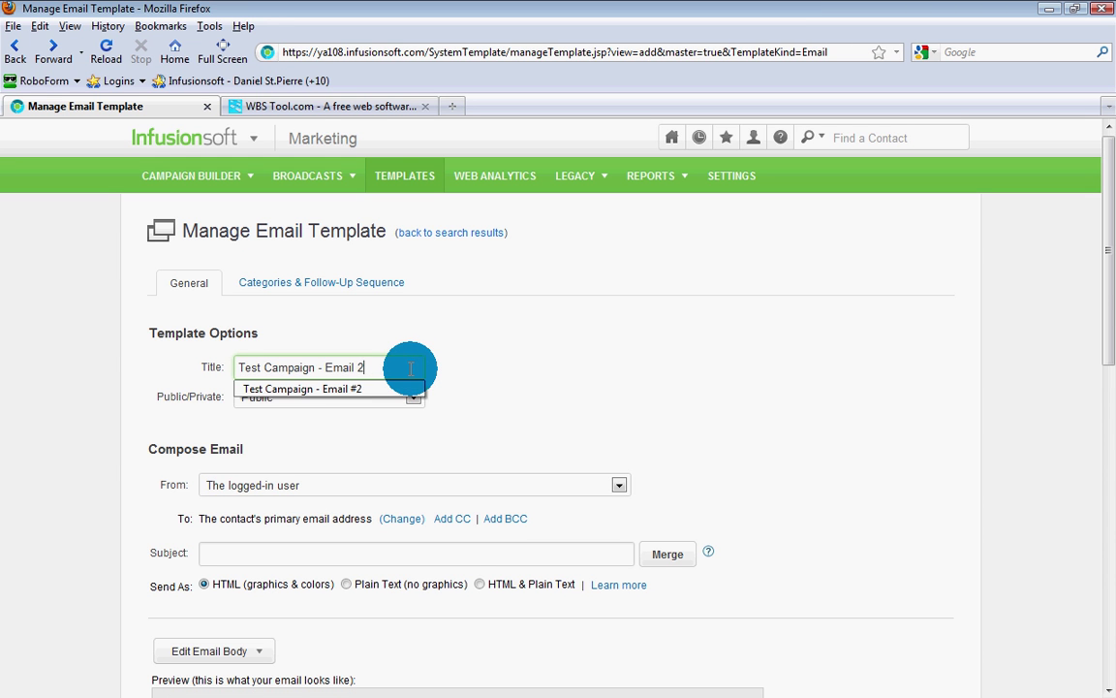
scroll(411, 376, down, 2)
key(BackSpace)
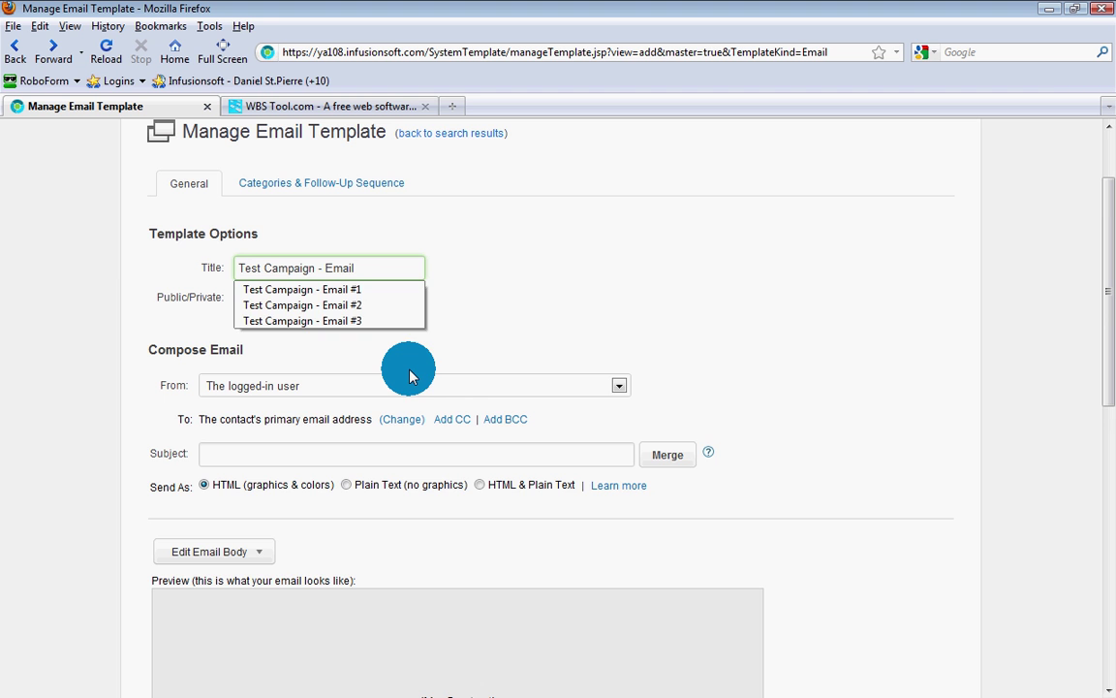
text(#2)
scroll(411, 376, down, 2)
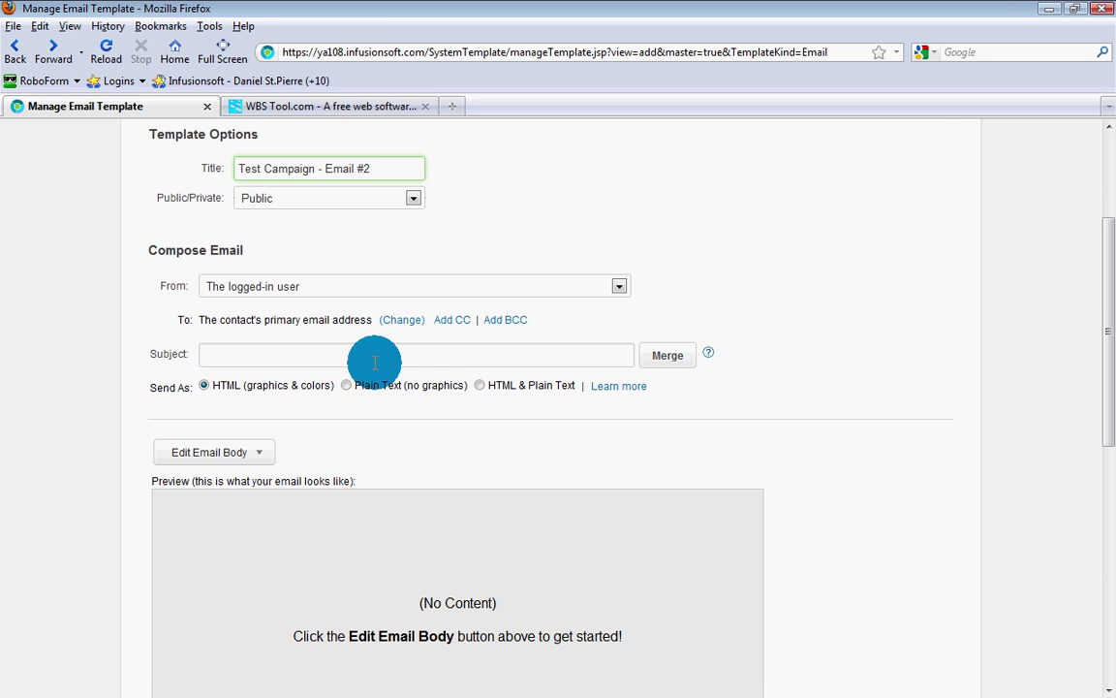
Step: Choose the 'Congratulations ~Contact.FirstName~!' subject and save the default email body in the builder
click(288, 355)
click(261, 390)
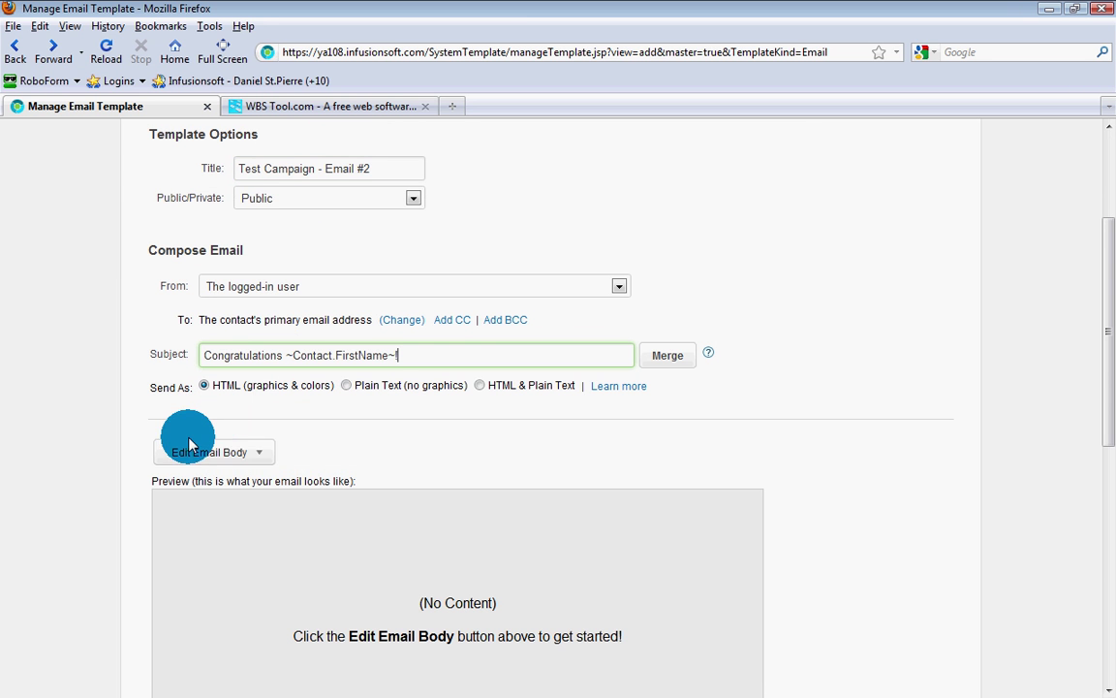
click(200, 462)
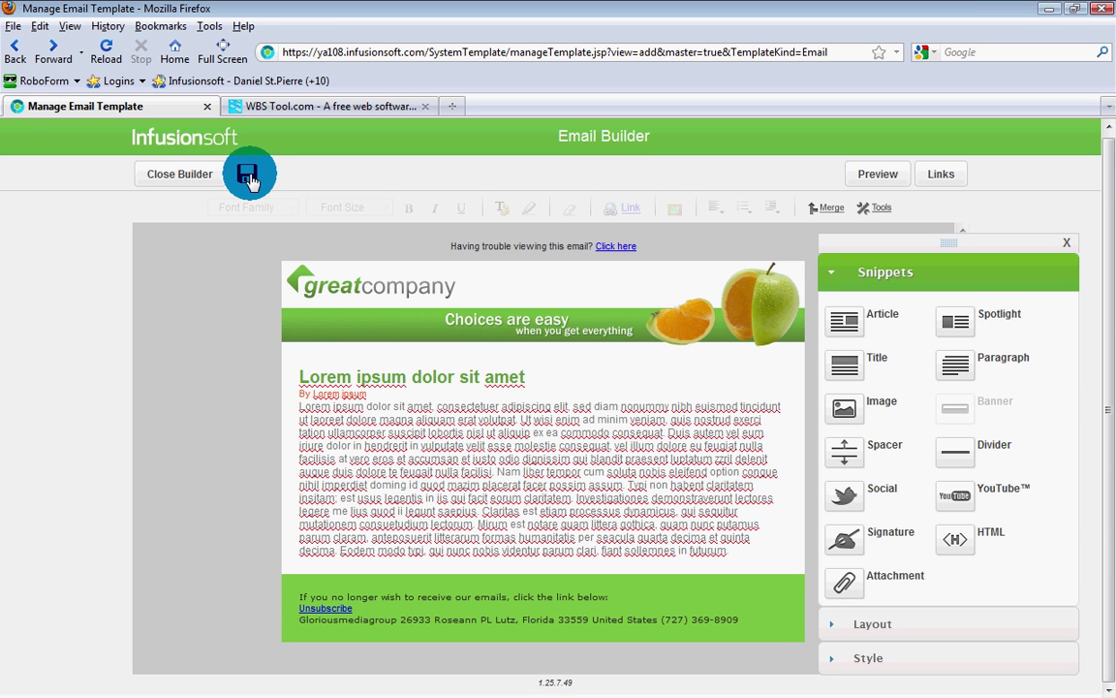
click(233, 180)
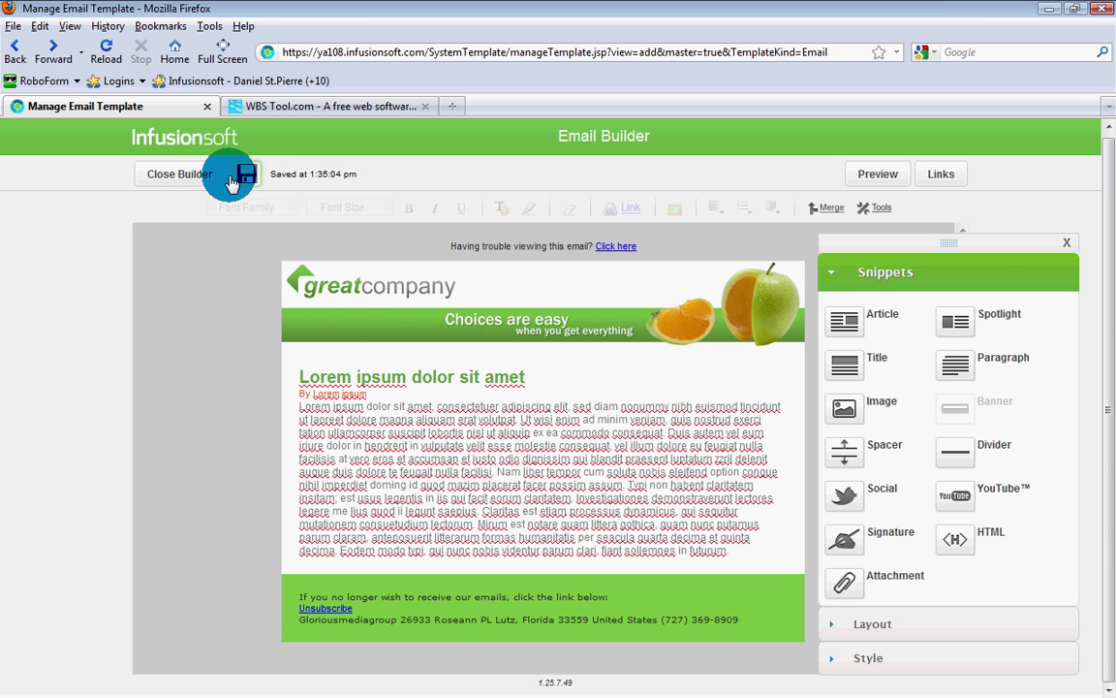
click(180, 176)
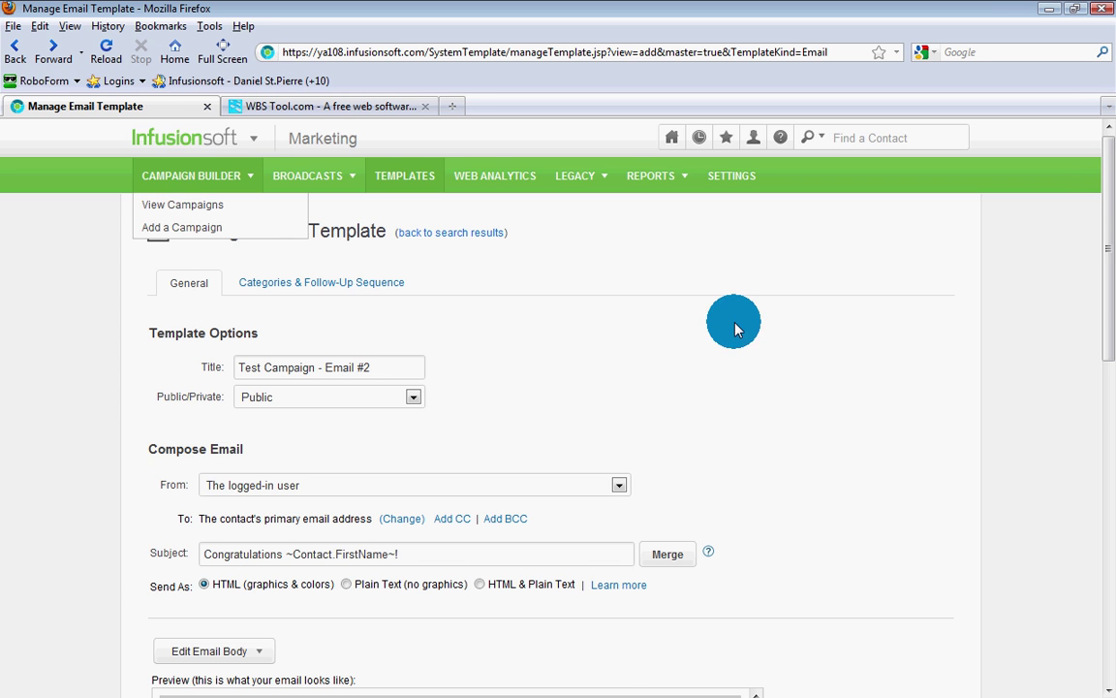
Step: Save the template as a new record so Email #2 joins the templates list
scroll(925, 354, down, 3)
scroll(926, 354, down, 12)
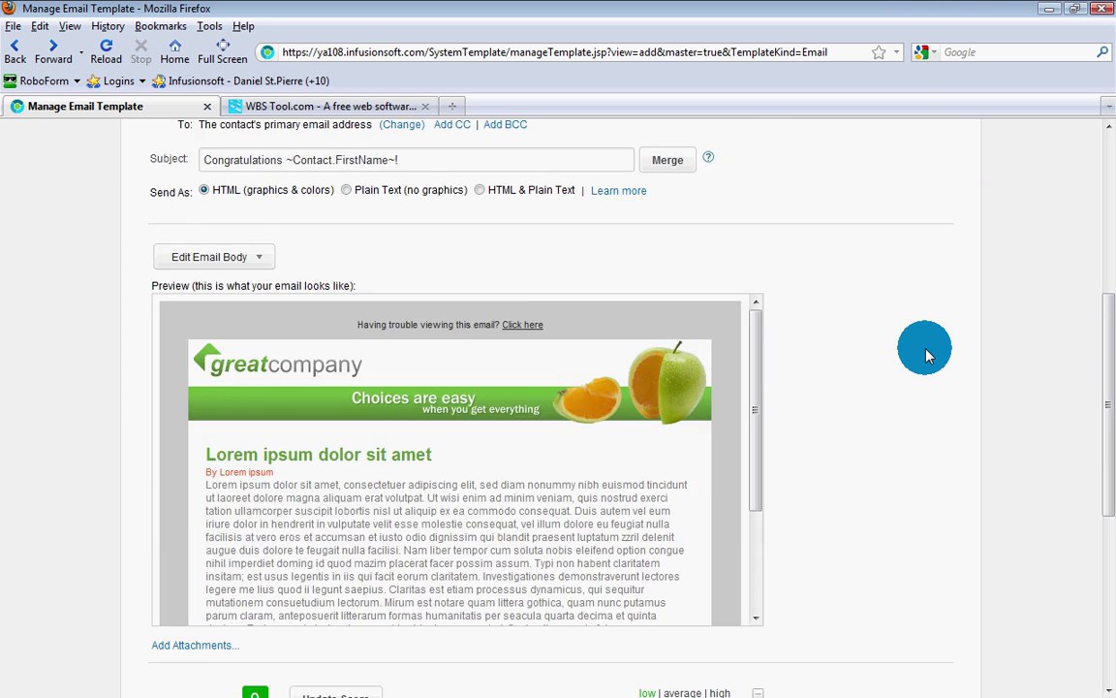
click(174, 603)
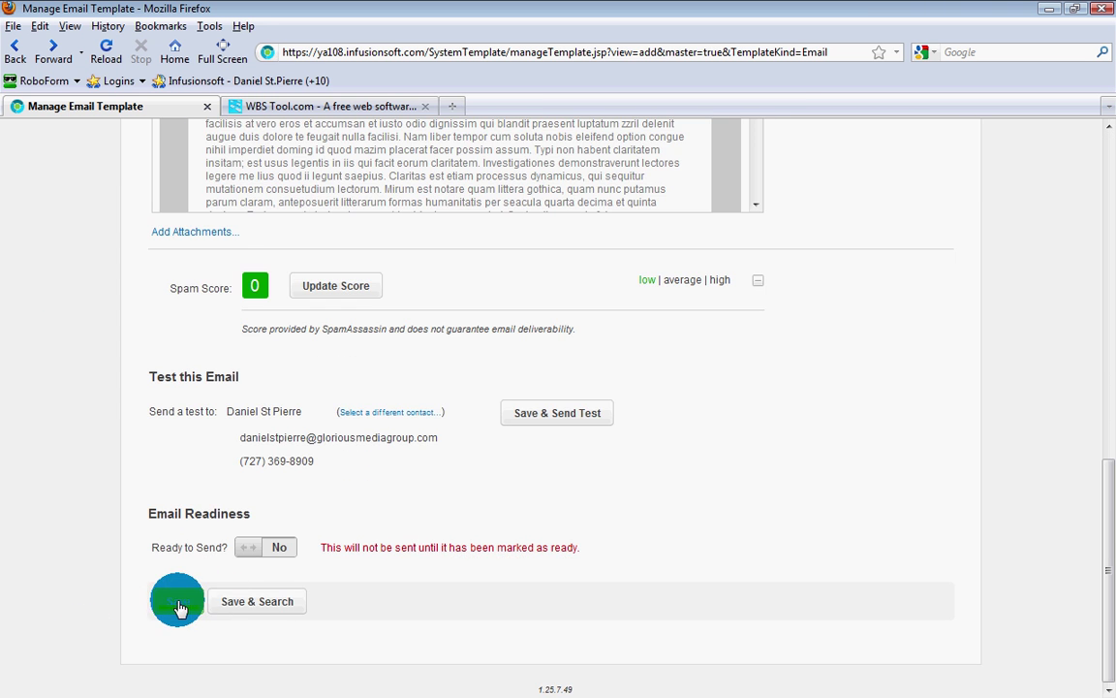
click(177, 602)
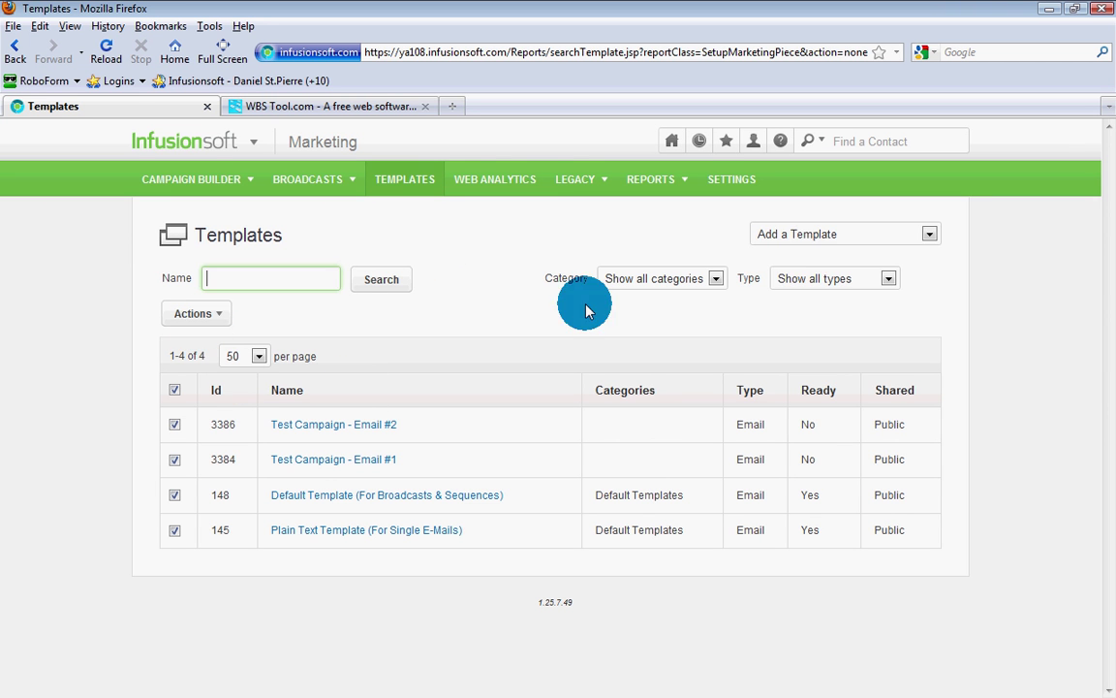
Step: Add another Email template and title it 'Test Campaign - Email #3'
click(798, 238)
click(780, 267)
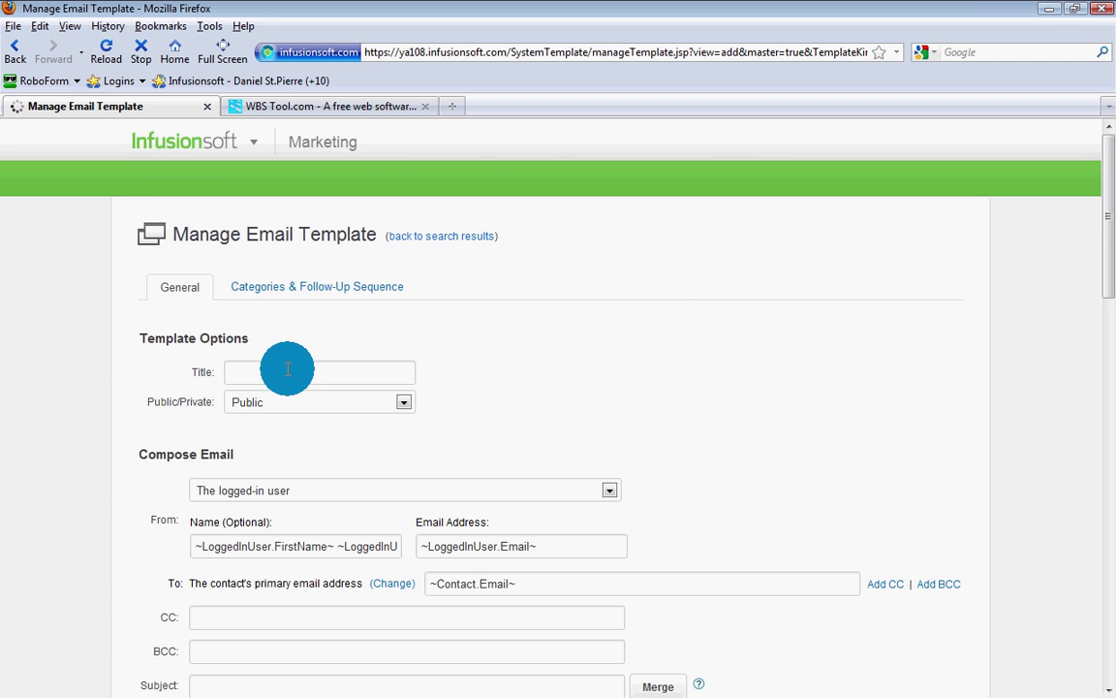
click(287, 368)
key(Down)
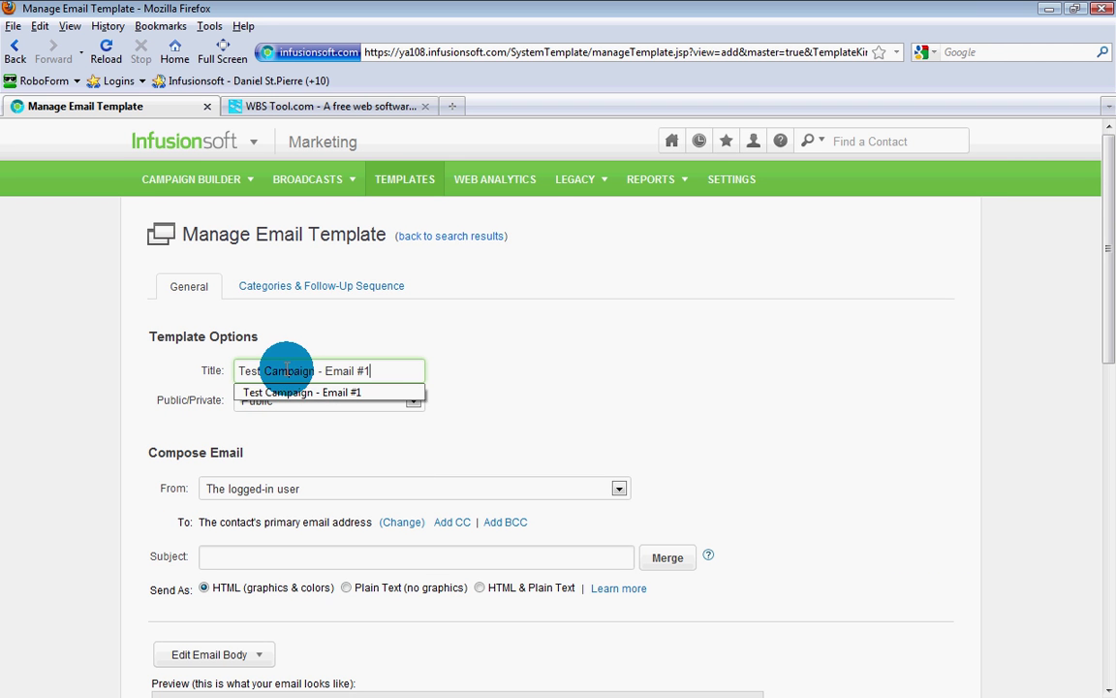
key(BackSpace)
text(3)
Step: Fill the subject from the earlier 'Congratulations' entry and end it with '!'
scroll(287, 369, down, 3)
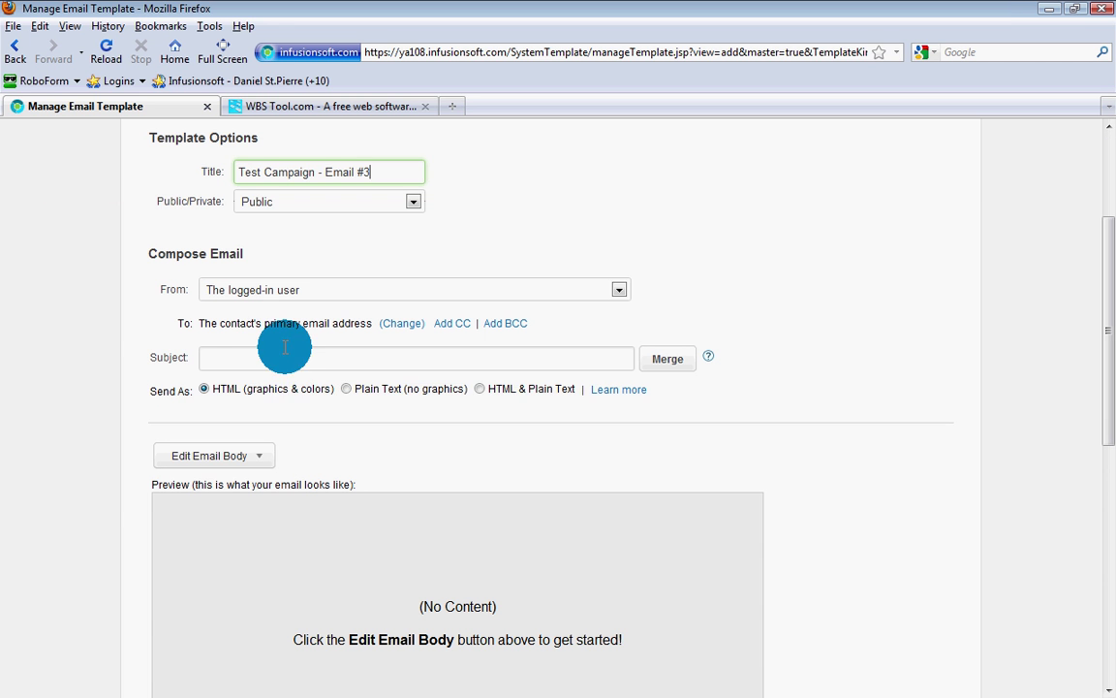
click(256, 357)
click(255, 397)
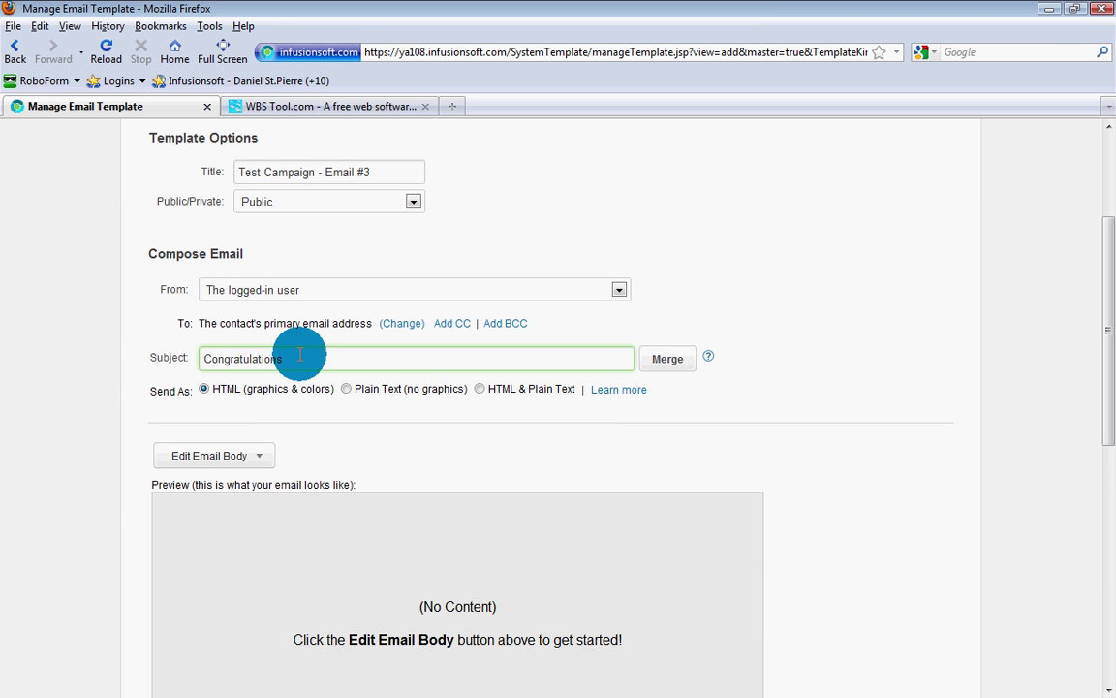
text(!)
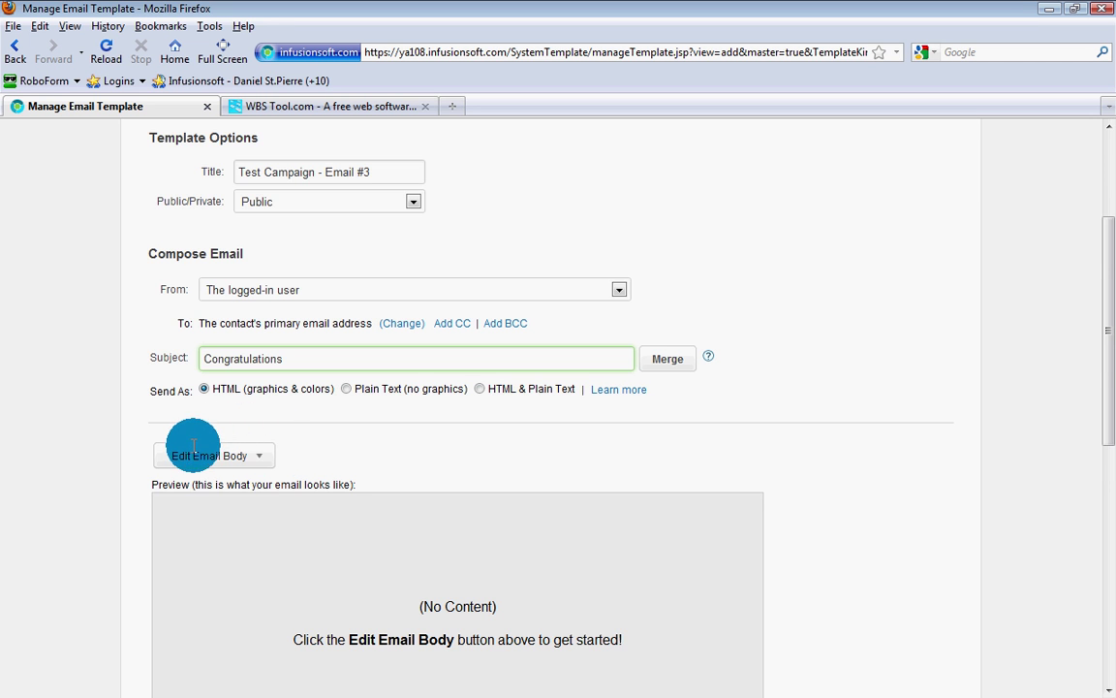
Step: Save the default email body in the builder, then save the template as ID 3388
scroll(193, 446, down, 2)
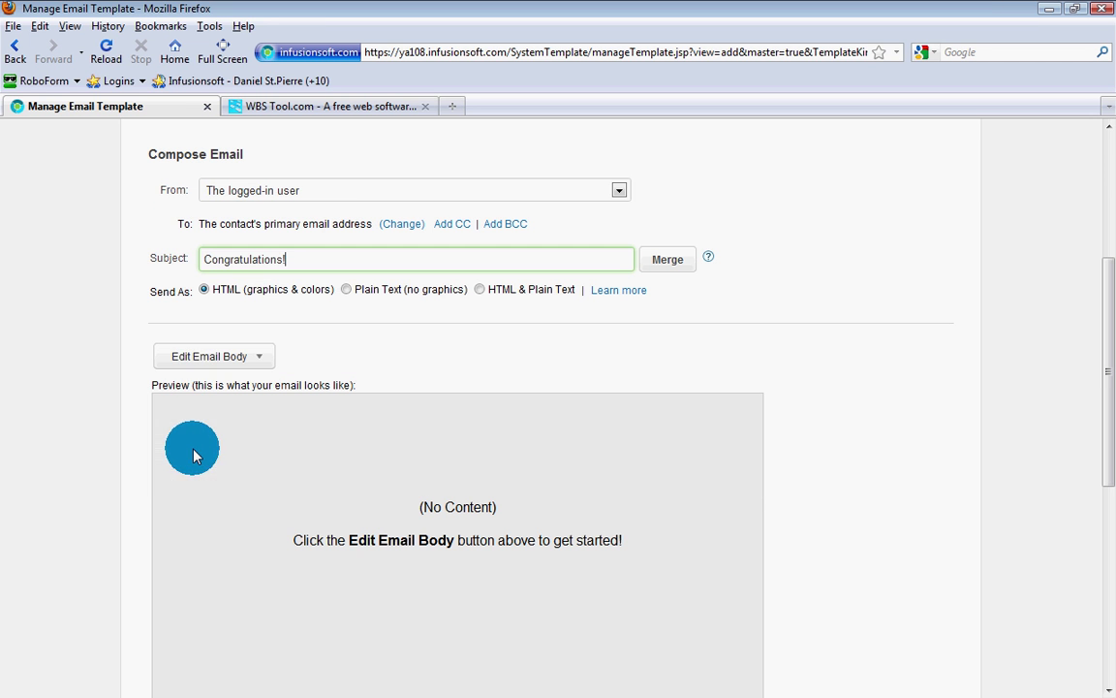
click(189, 360)
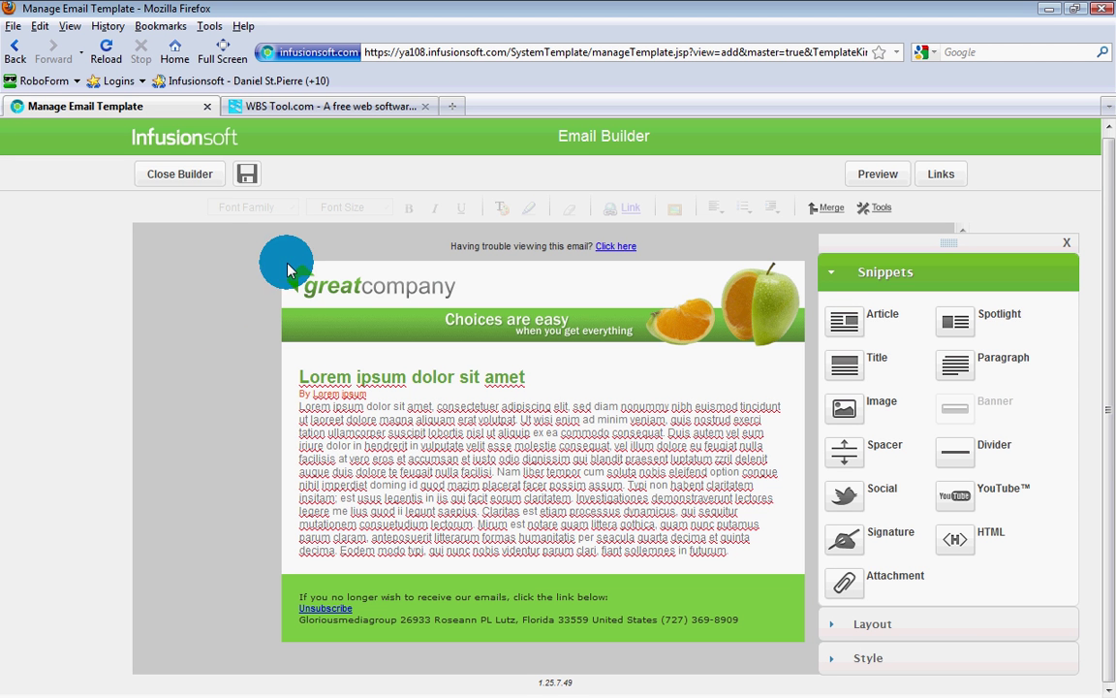
click(244, 171)
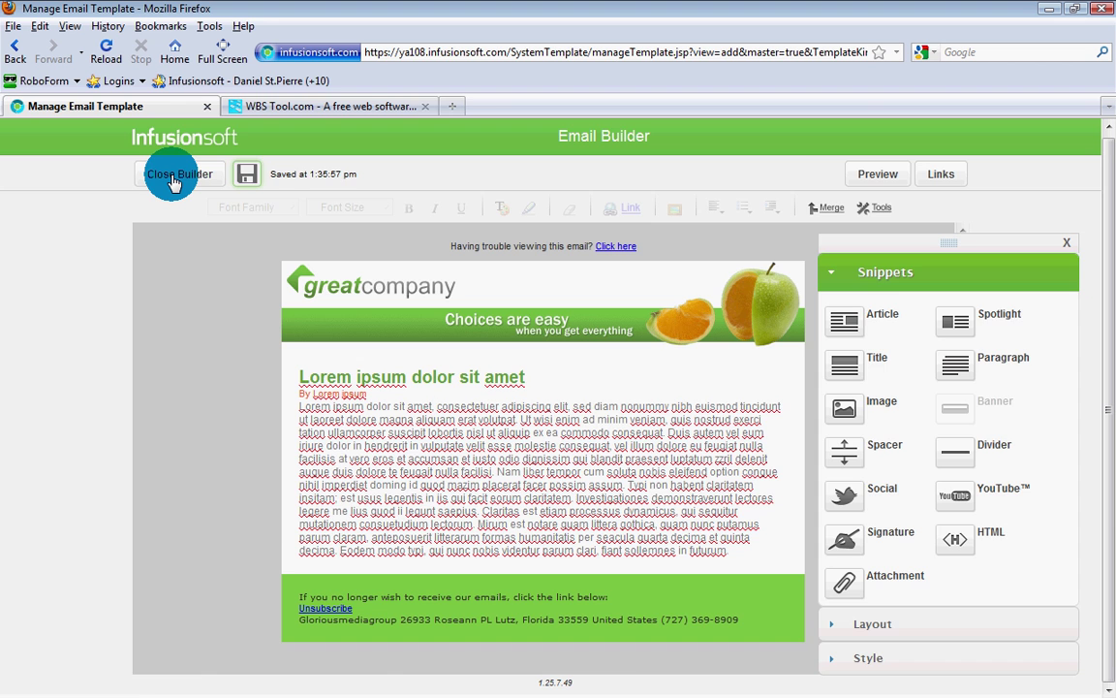
click(177, 176)
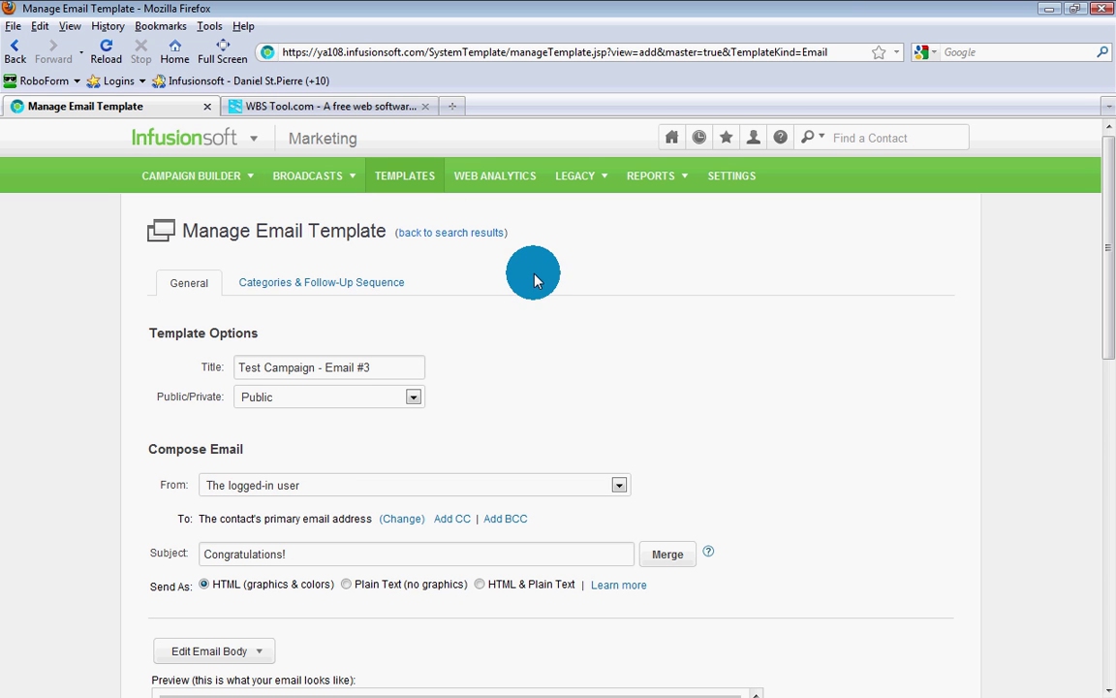
scroll(548, 283, down, 5)
scroll(548, 283, down, 5)
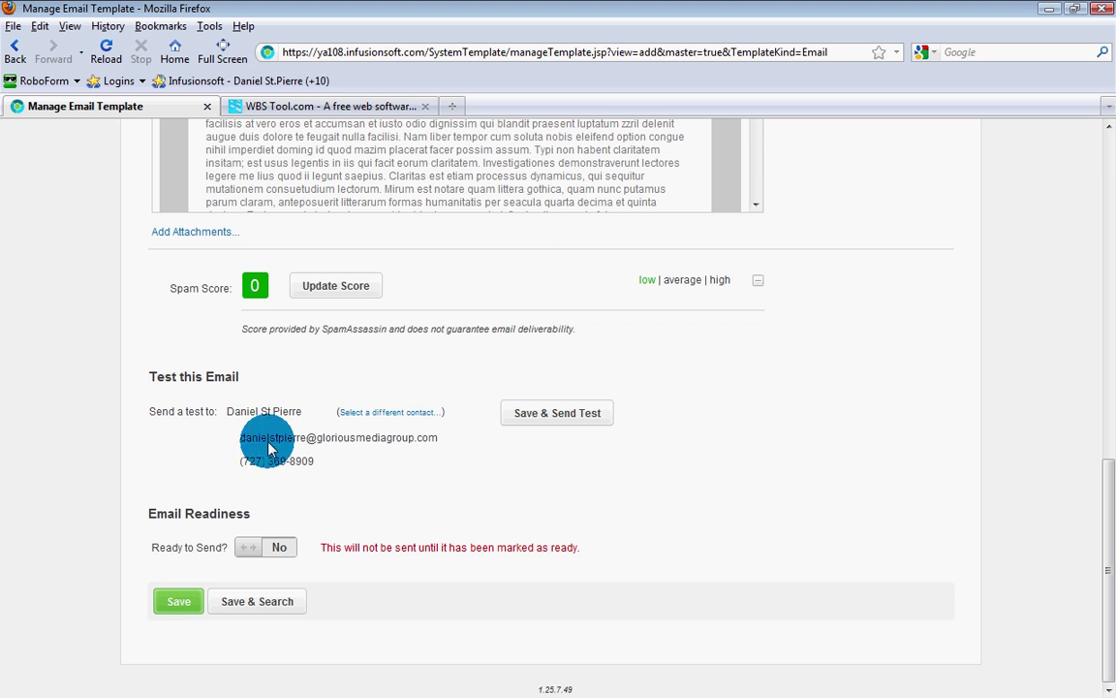
click(166, 606)
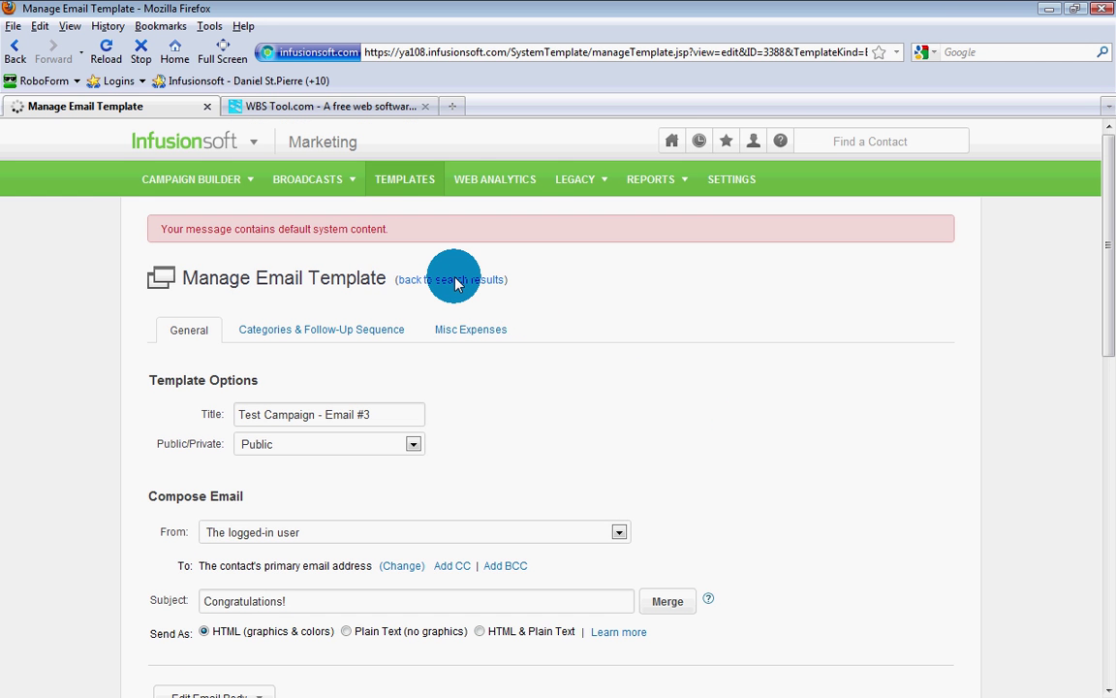
Step: Go back to the list of three Test Campaign templates, then switch to the WBS Tool chart
click(457, 284)
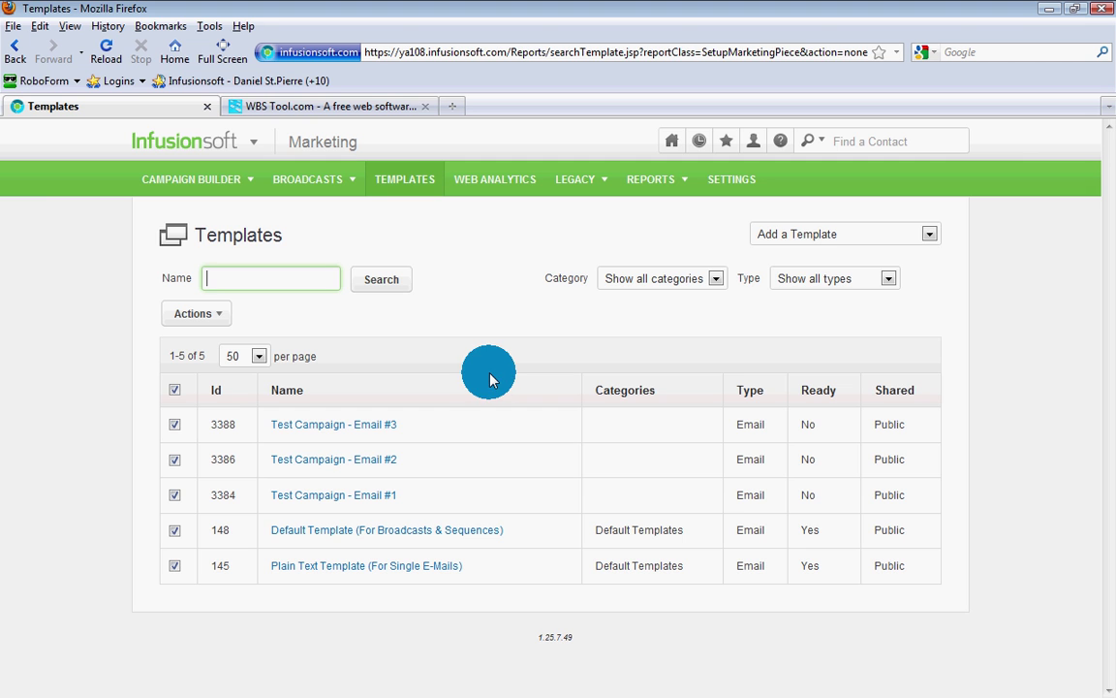
click(242, 104)
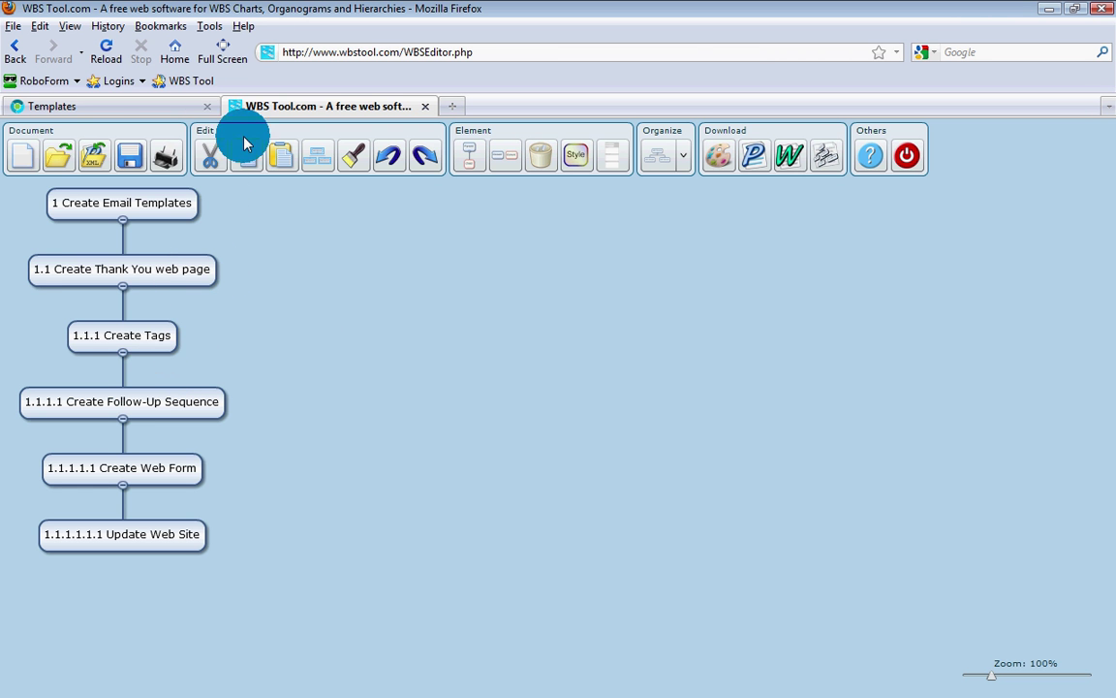
Step: Go through CRM > Settings to the Tags page listing Nurture Subscriber and New Lead
click(143, 109)
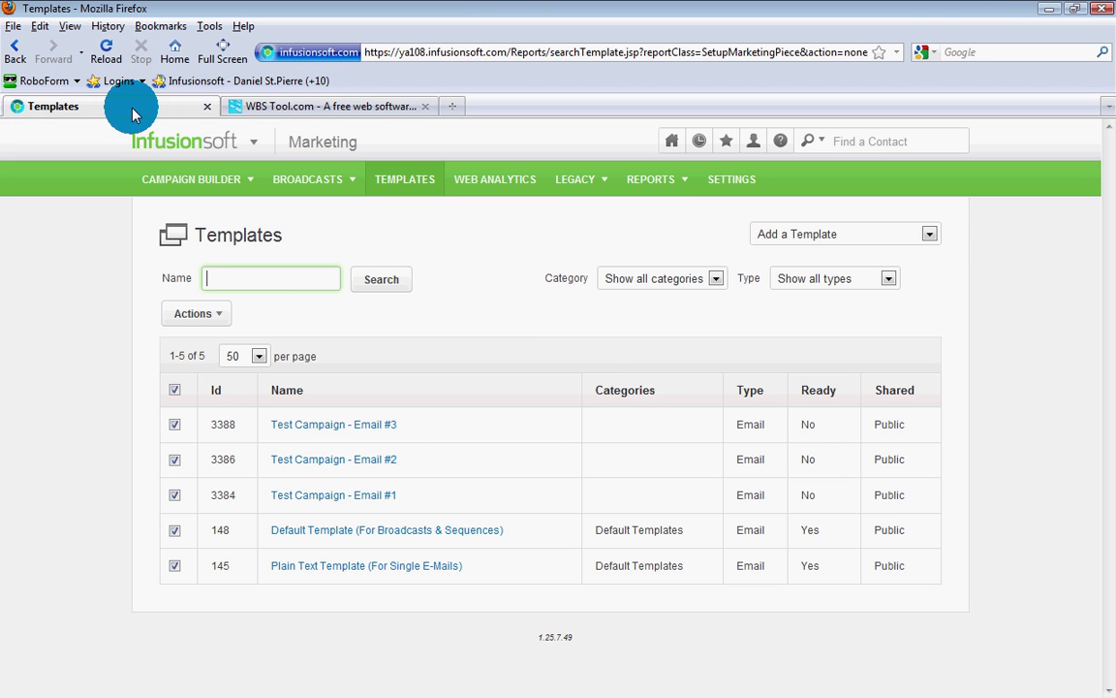
mouse_move(196, 142)
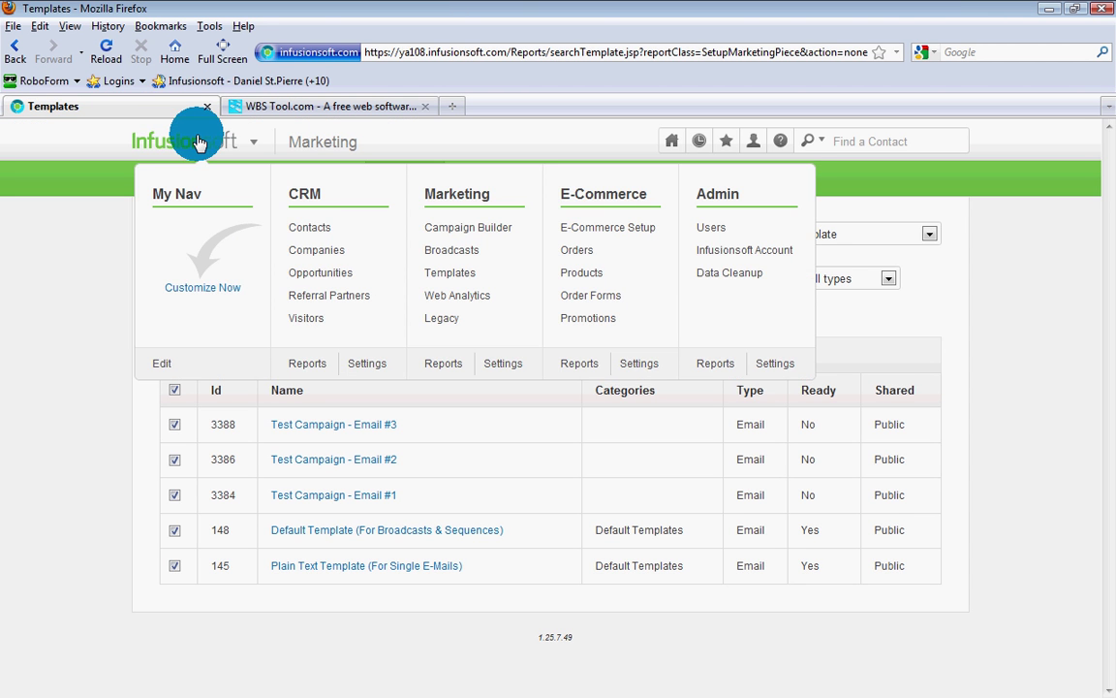
click(317, 194)
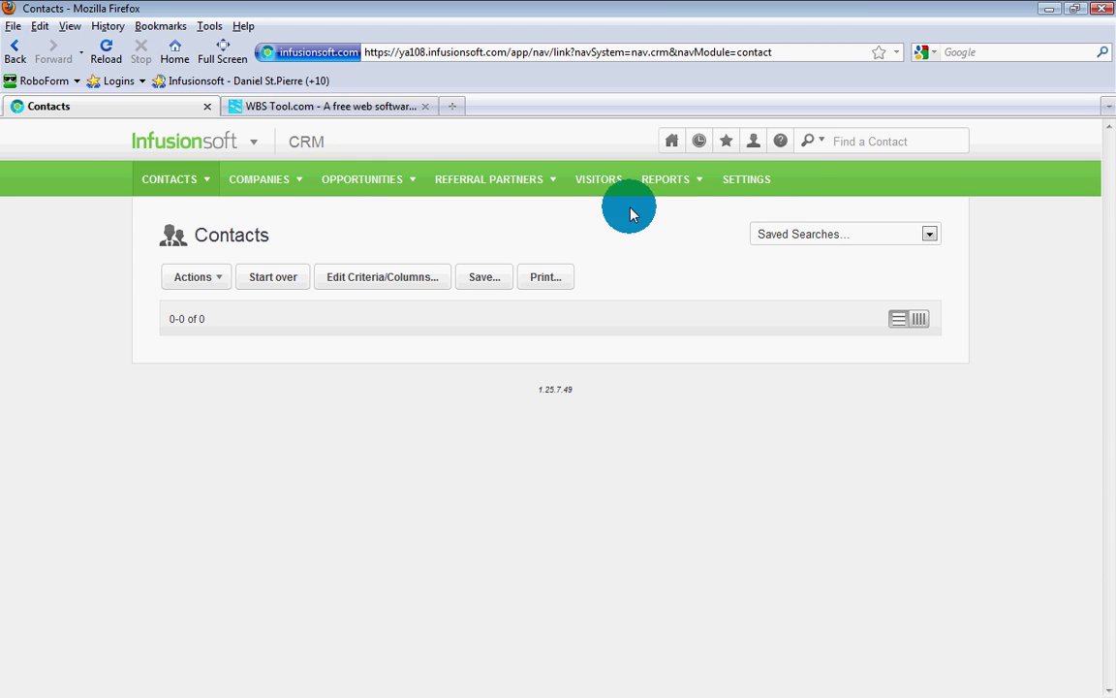
click(757, 189)
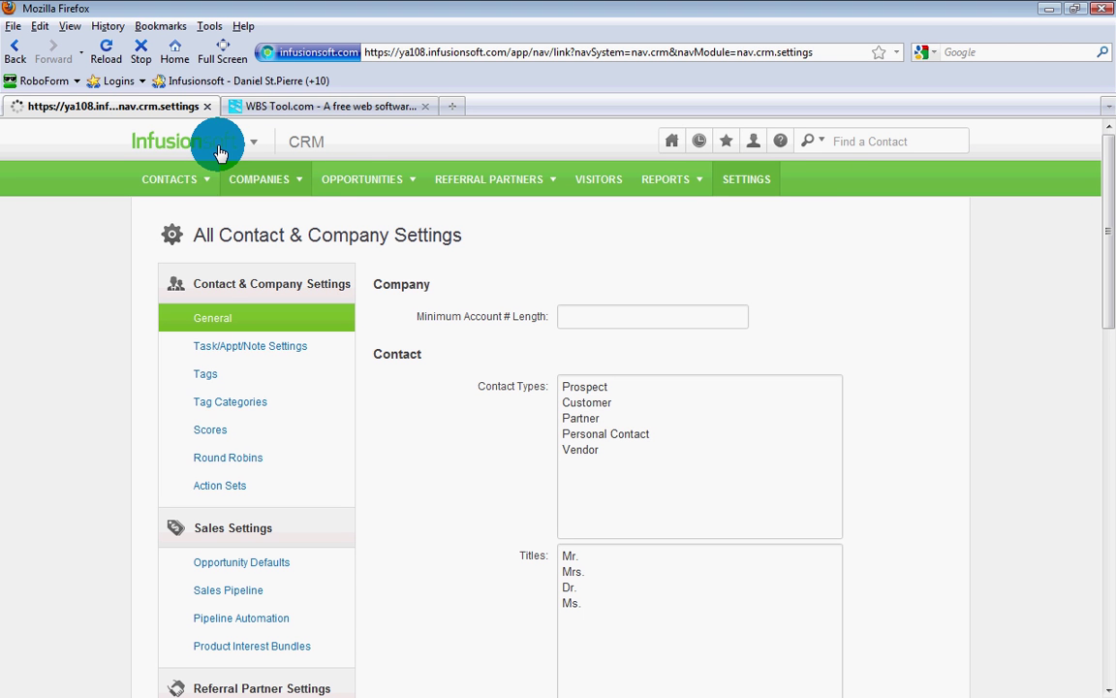
click(203, 377)
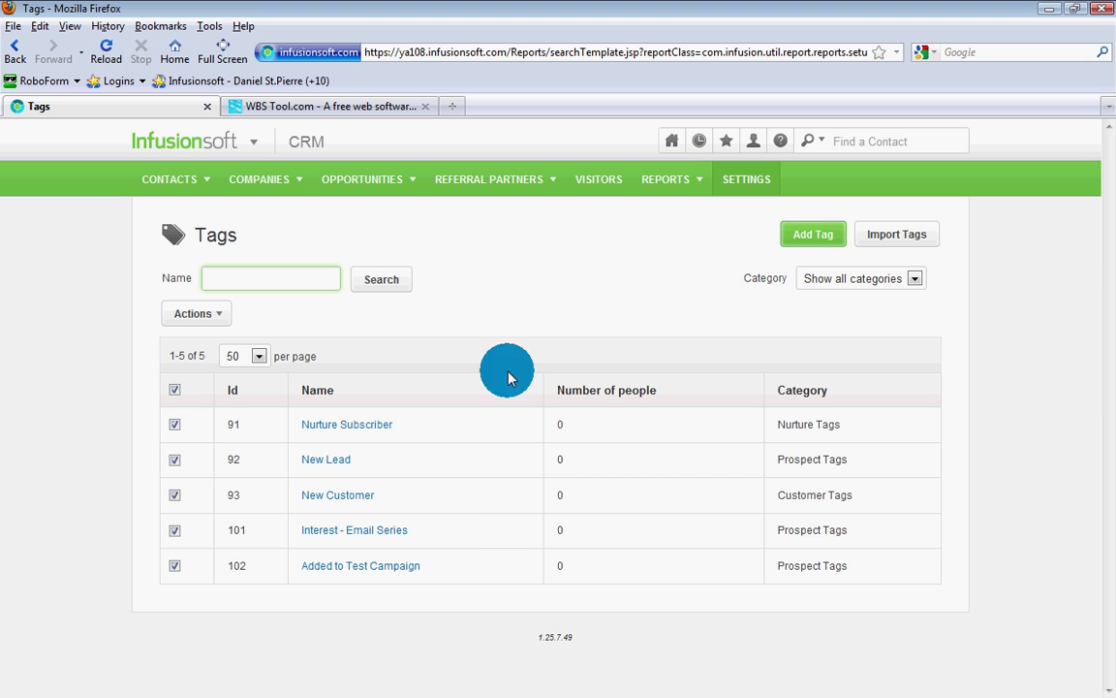
Step: Add a 'Test Campaign' tag in the Prospect Tags category and select its new Id 104
click(807, 236)
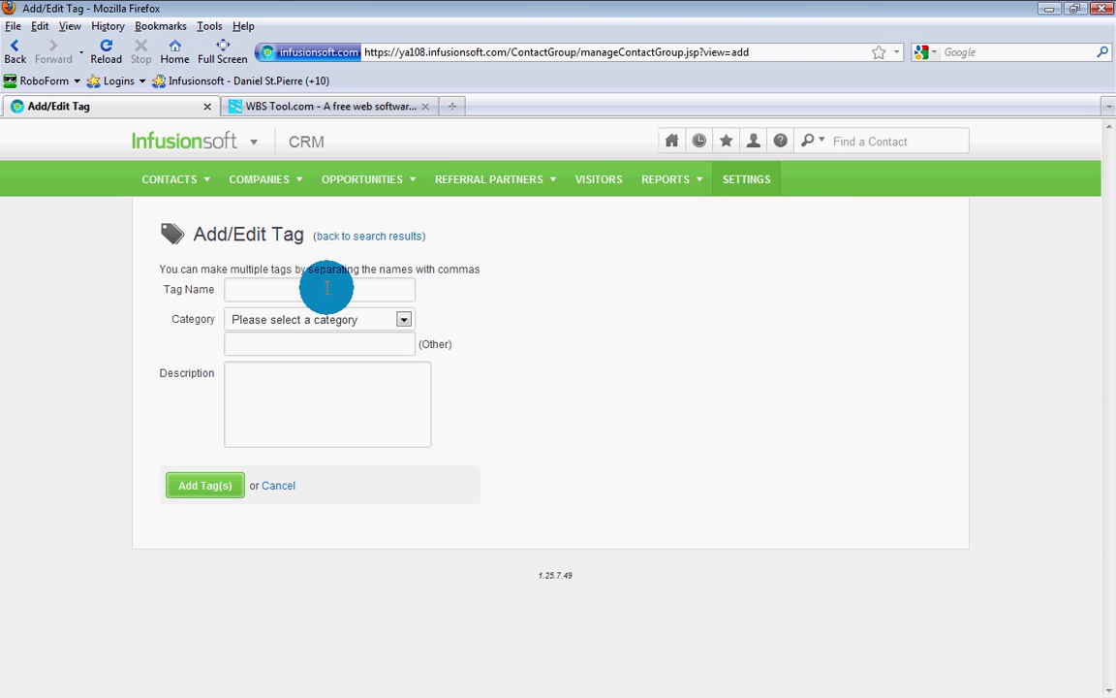
click(327, 290)
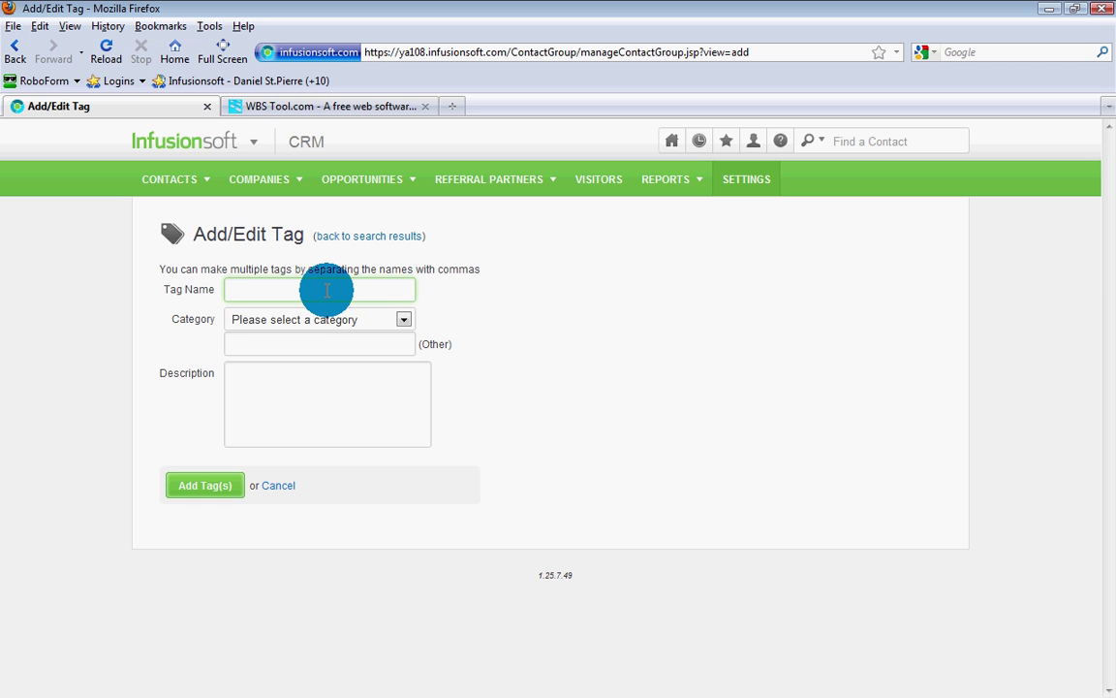
text(Test Camp)
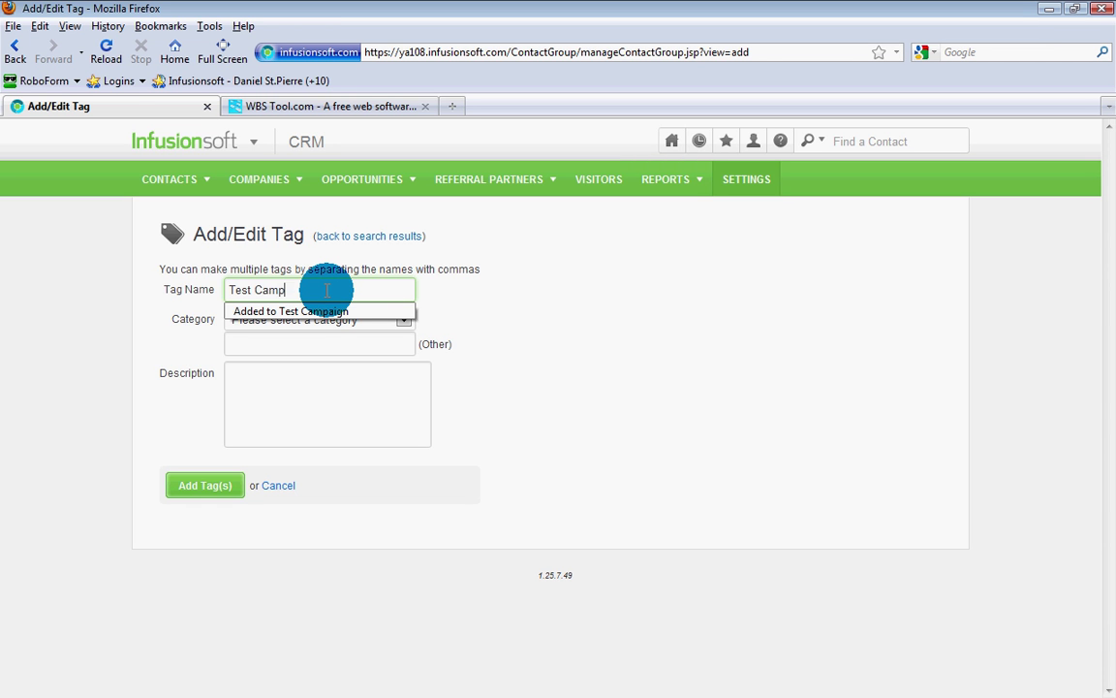
text(aign)
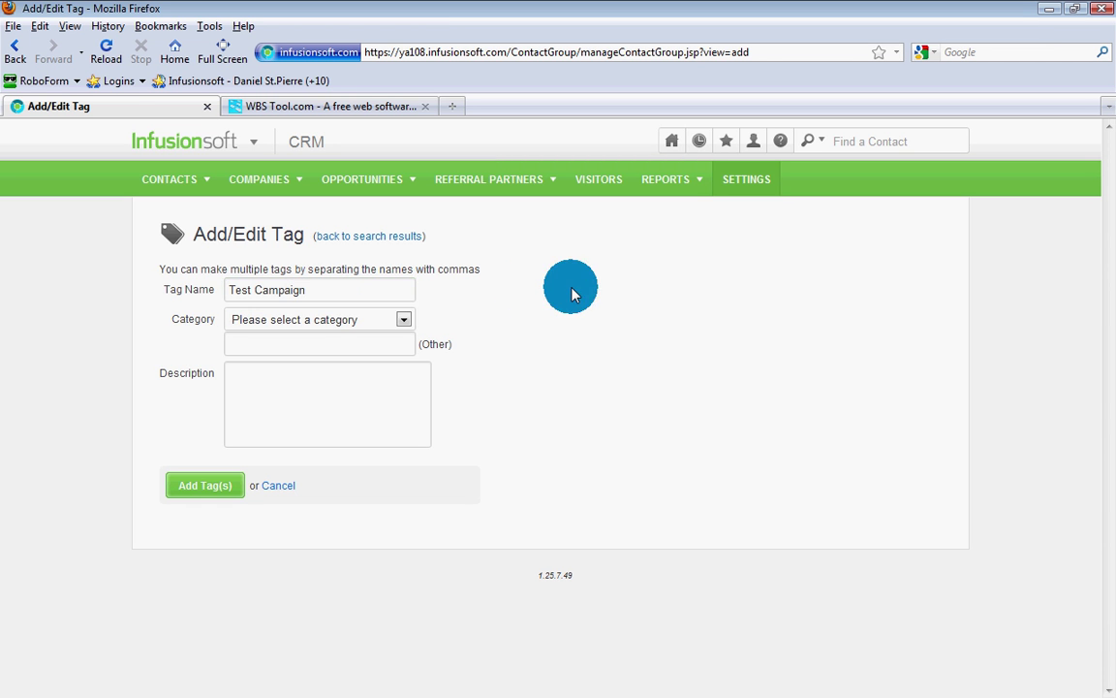
click(403, 318)
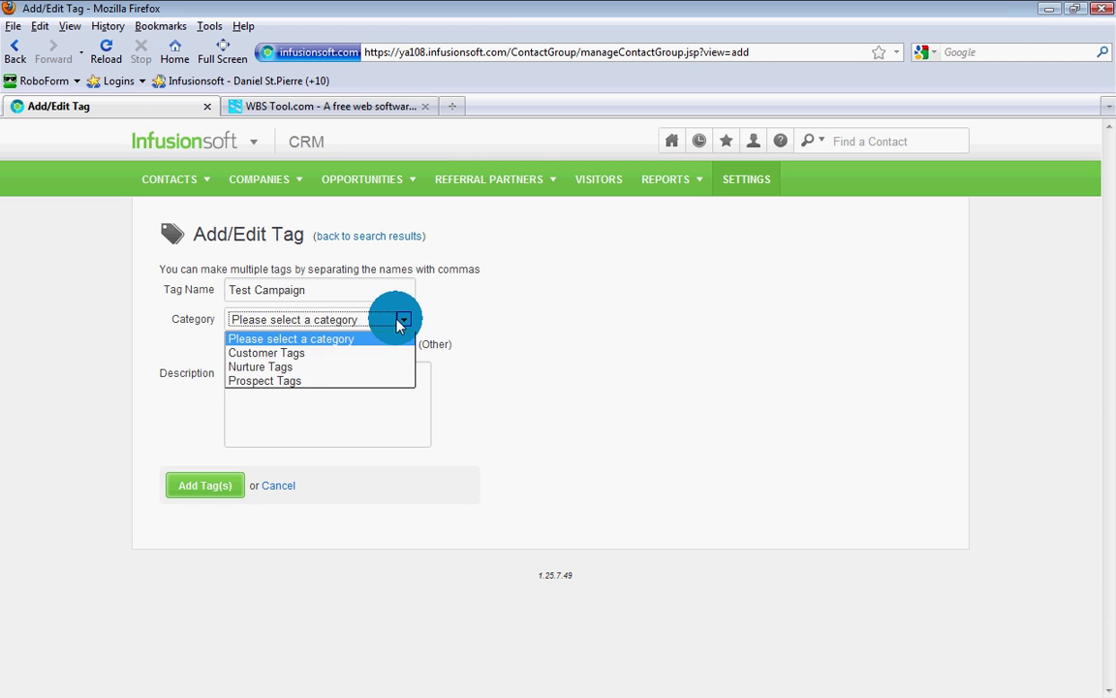
click(293, 382)
click(192, 487)
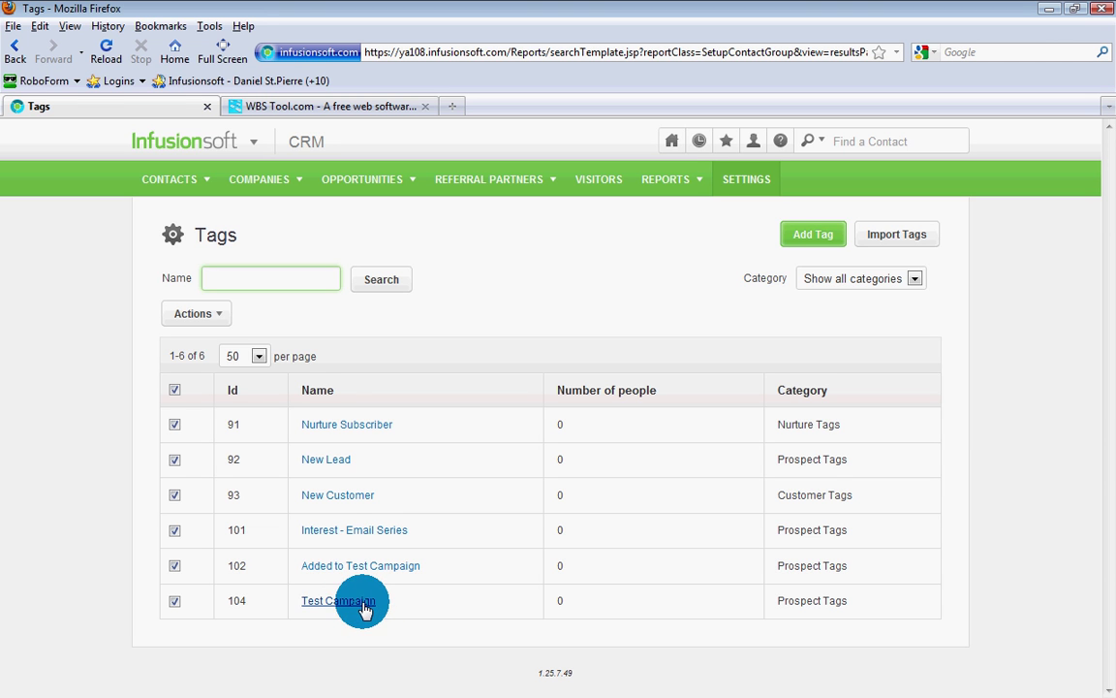
double_click(235, 601)
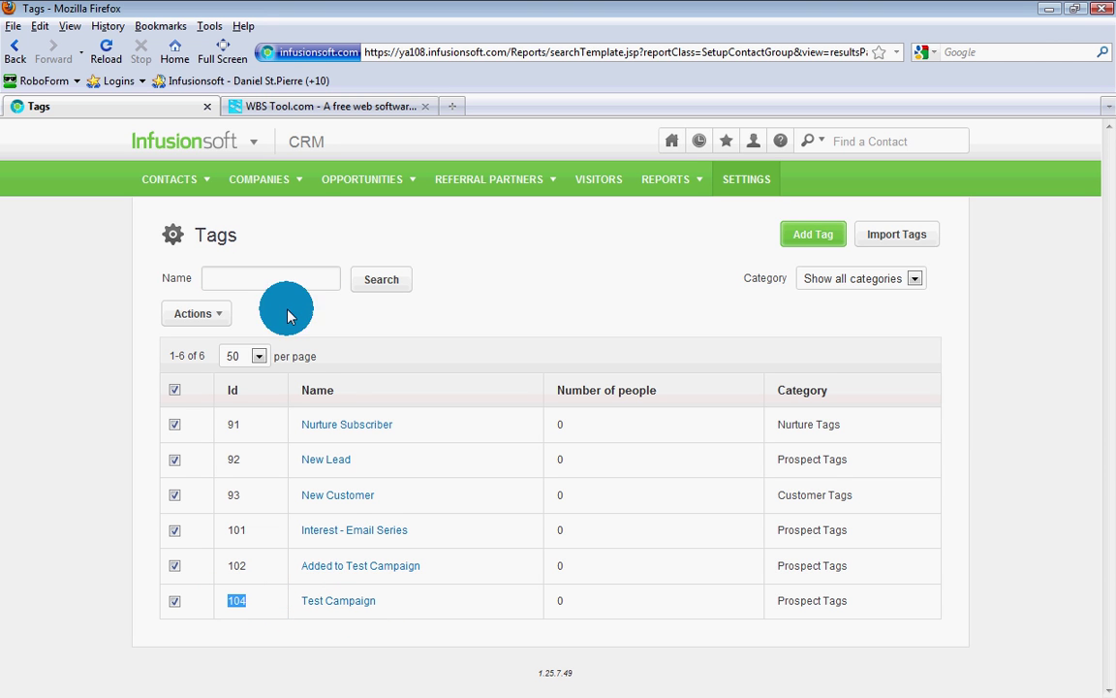
Step: Check the WBS Tool project chart, then go from the Infusionsoft Tags list to Marketing
click(293, 106)
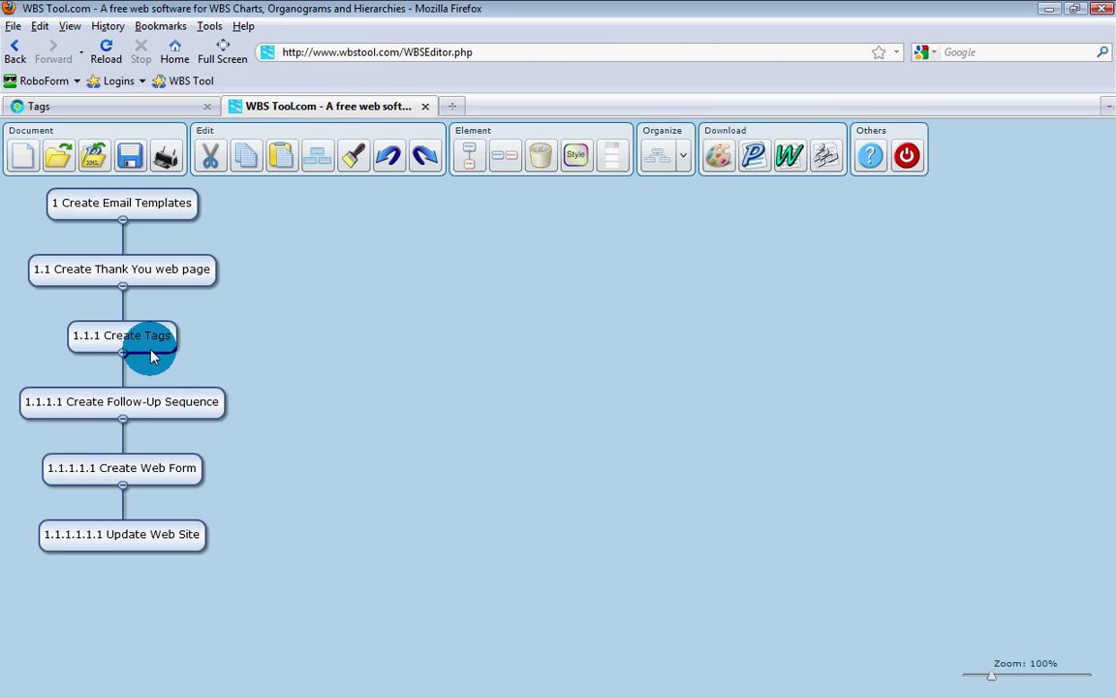
click(137, 107)
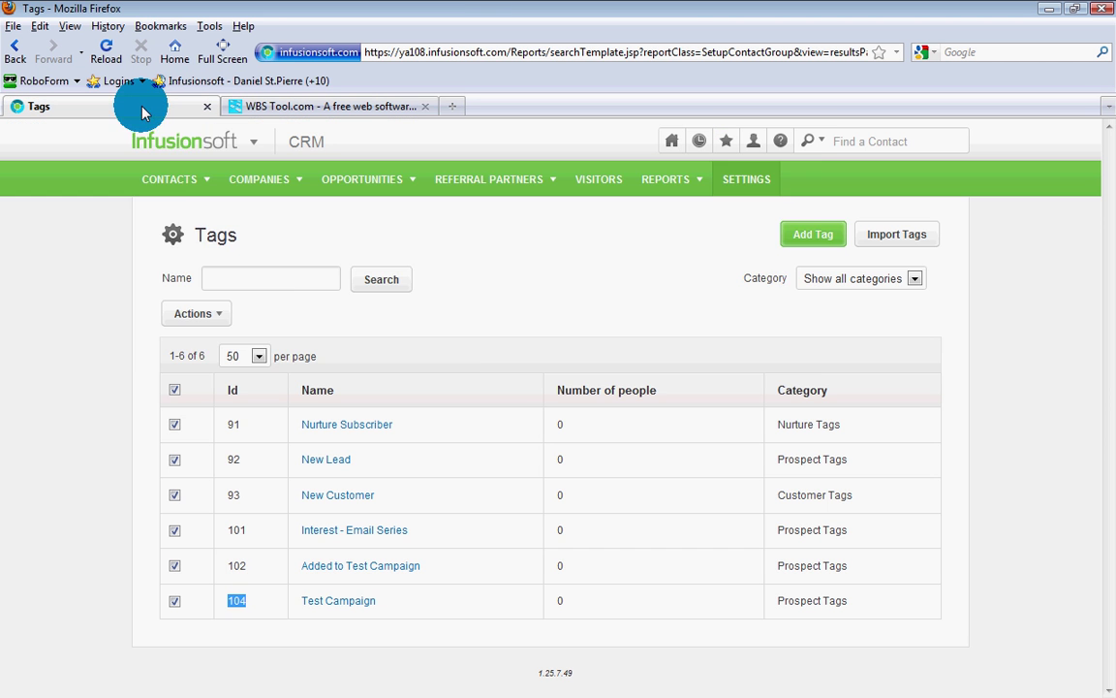
mouse_move(184, 148)
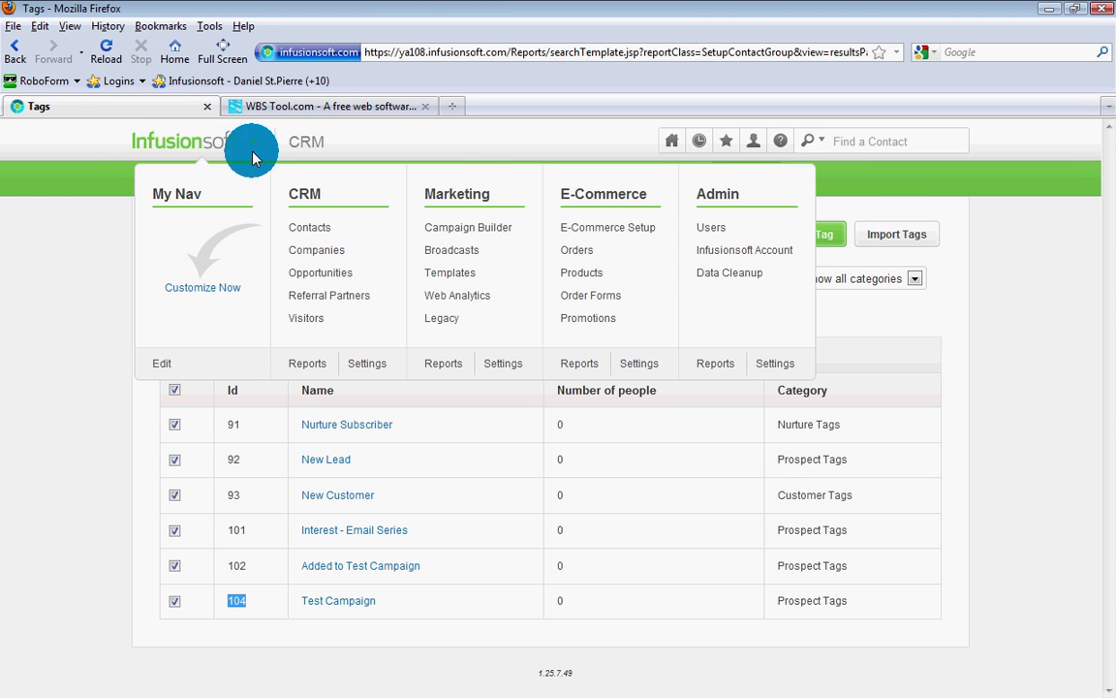
click(470, 197)
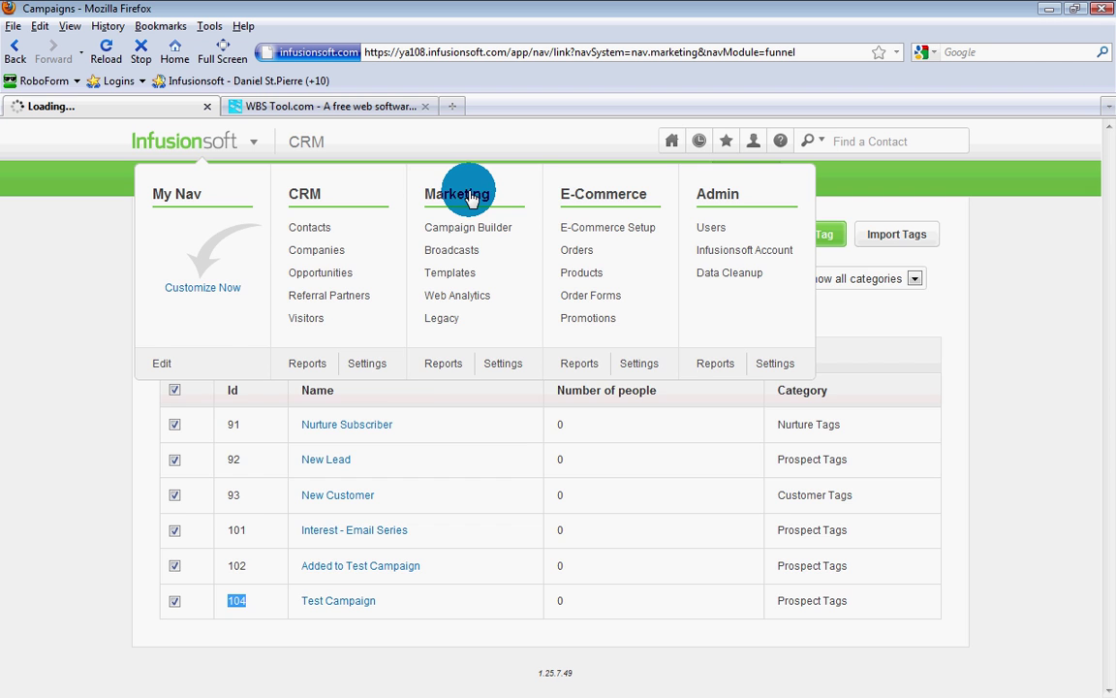
Step: Create a new follow-up sequence named 'Test Campaign' filed under Prospect Sequences
mouse_move(568, 187)
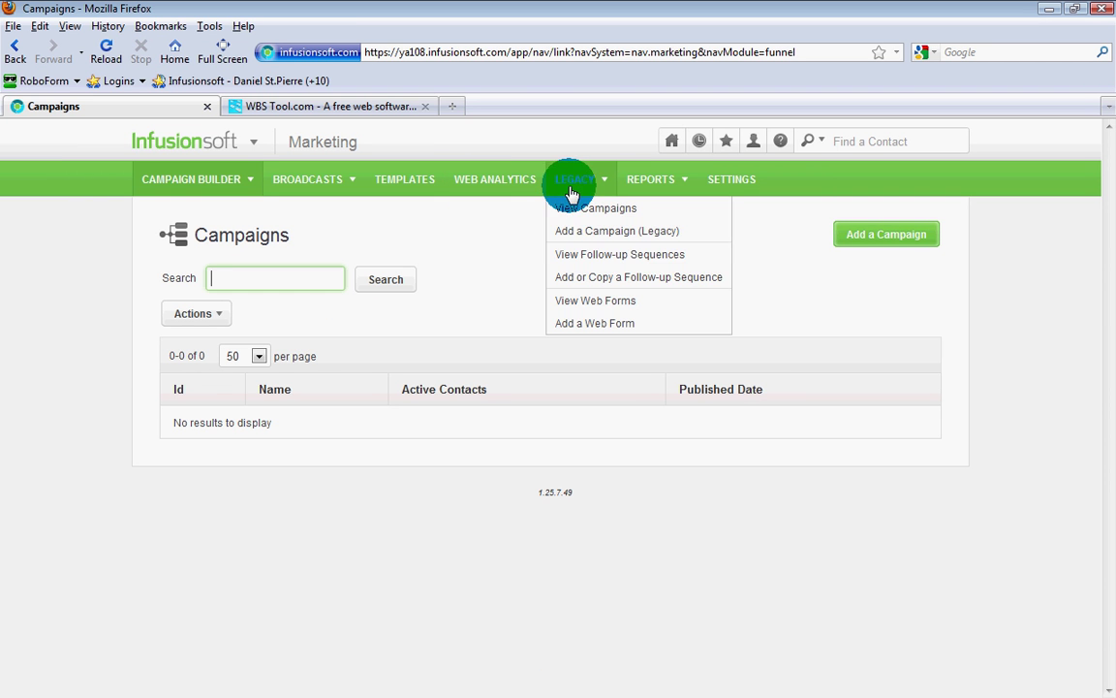
click(573, 255)
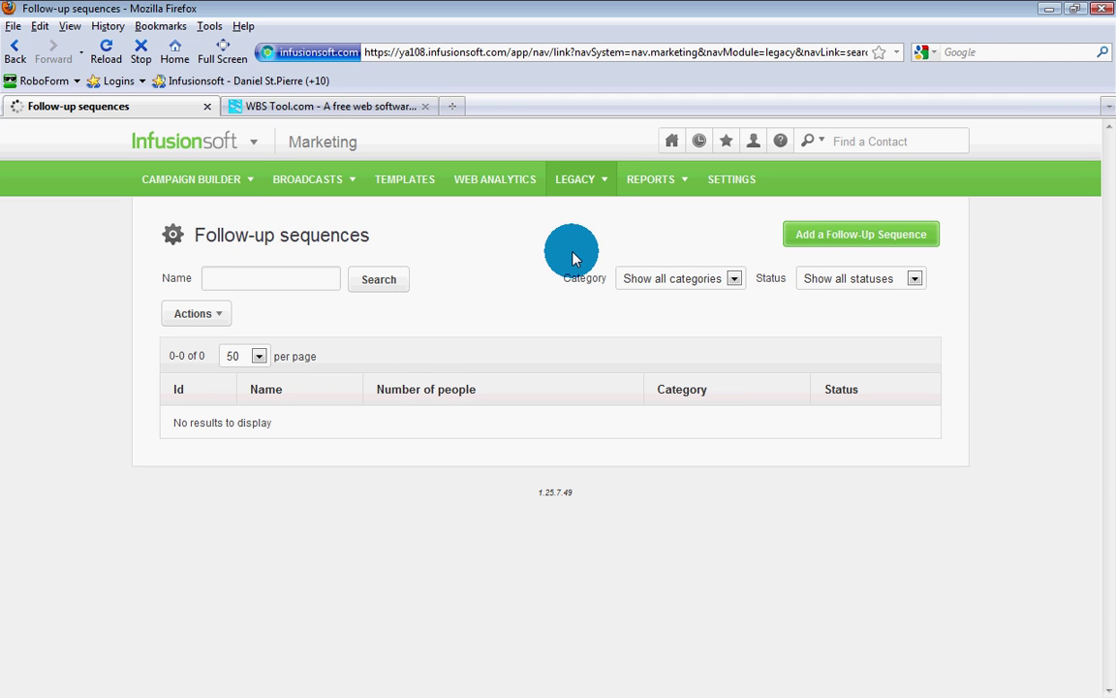
click(841, 238)
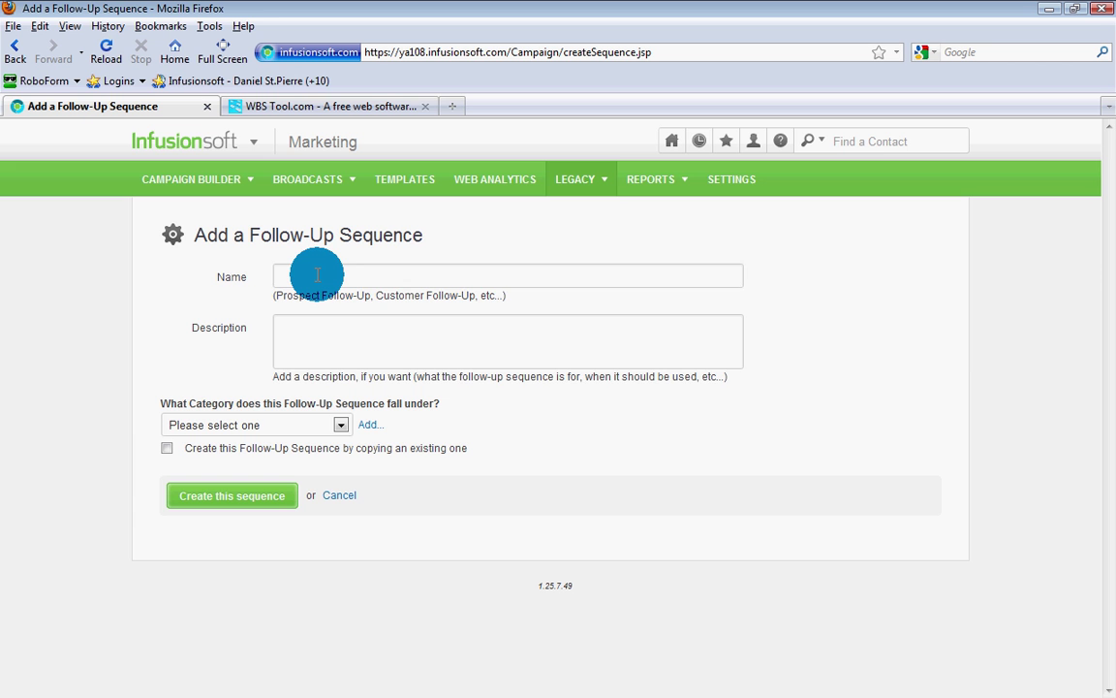
click(317, 276)
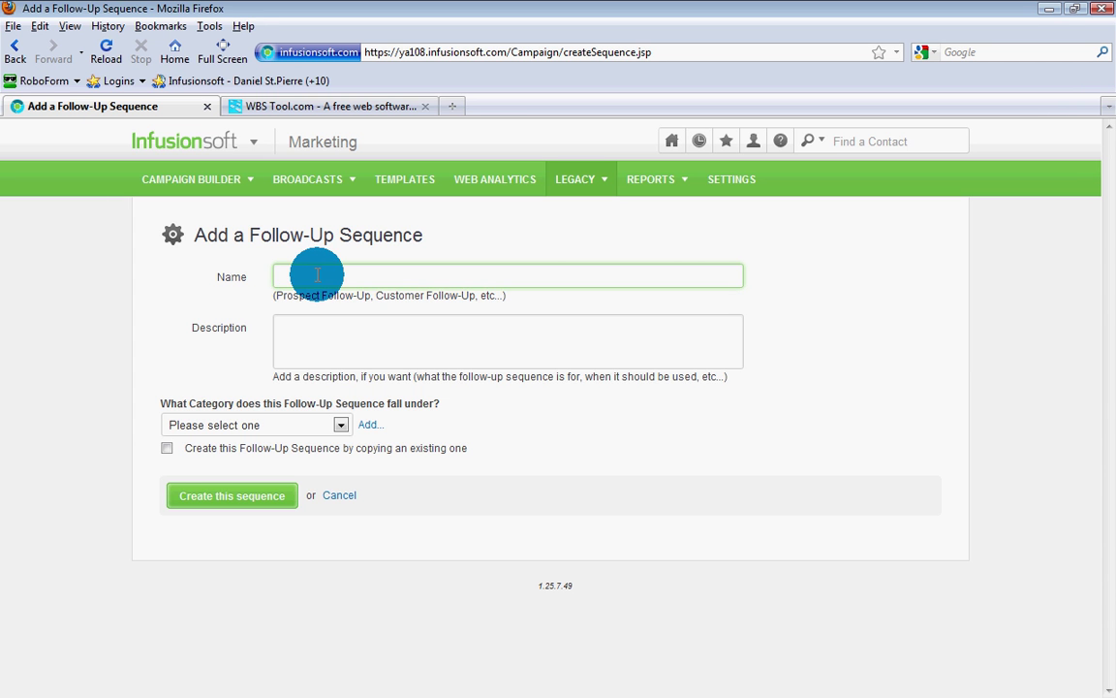
text(Tes)
key(Down)
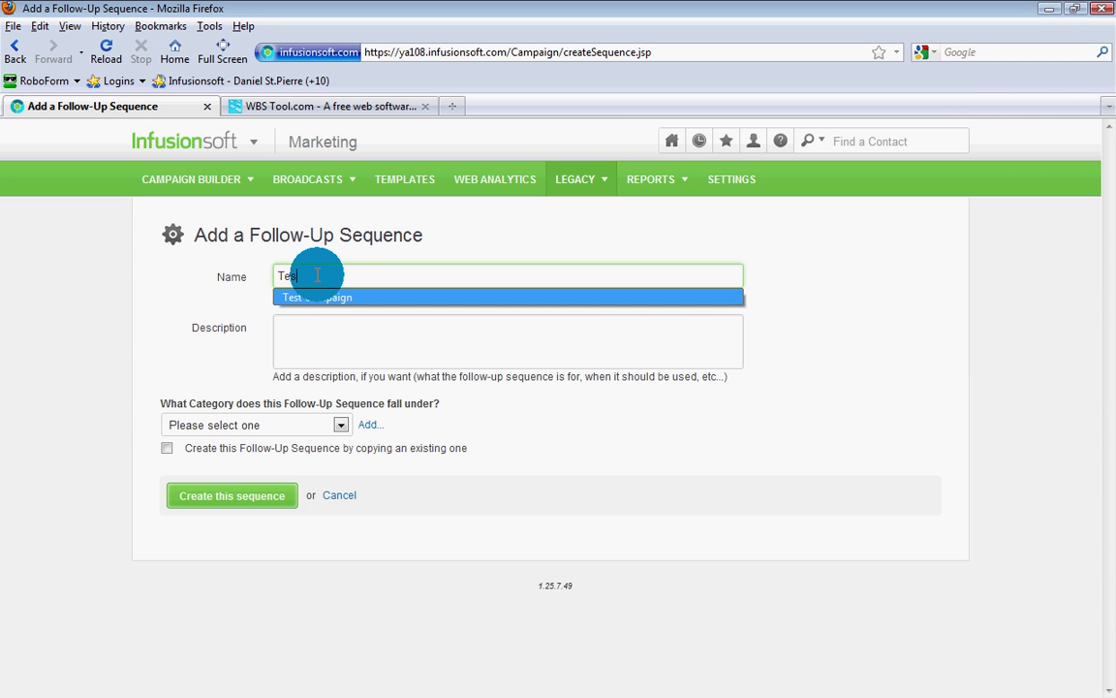
key(Return)
click(204, 426)
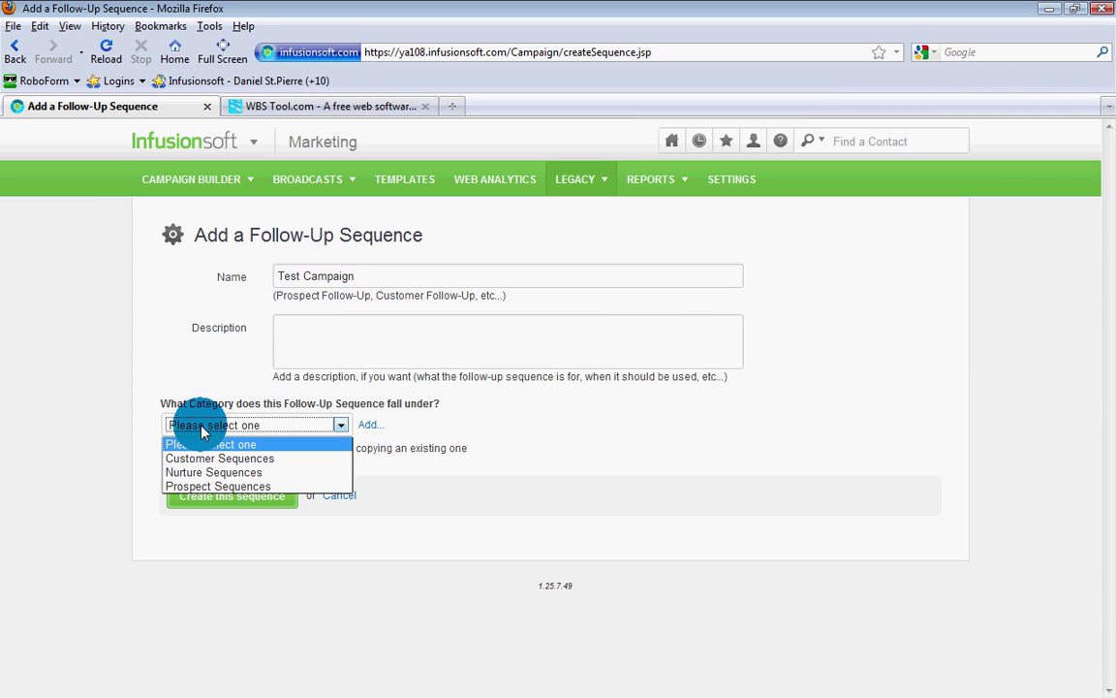
click(200, 486)
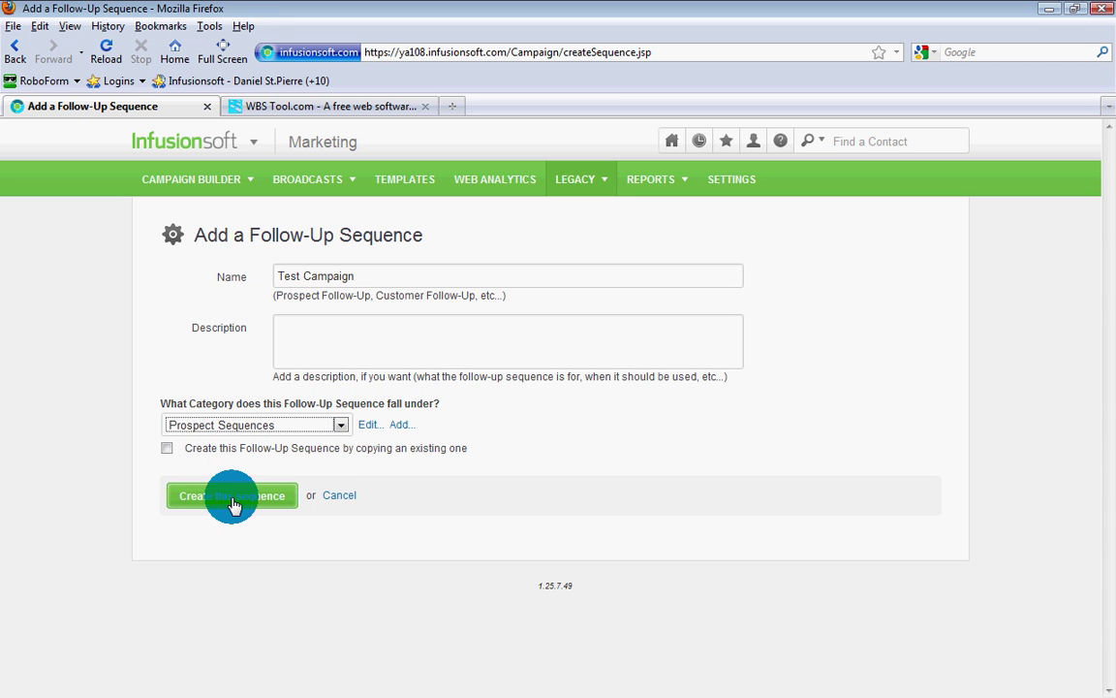
click(232, 498)
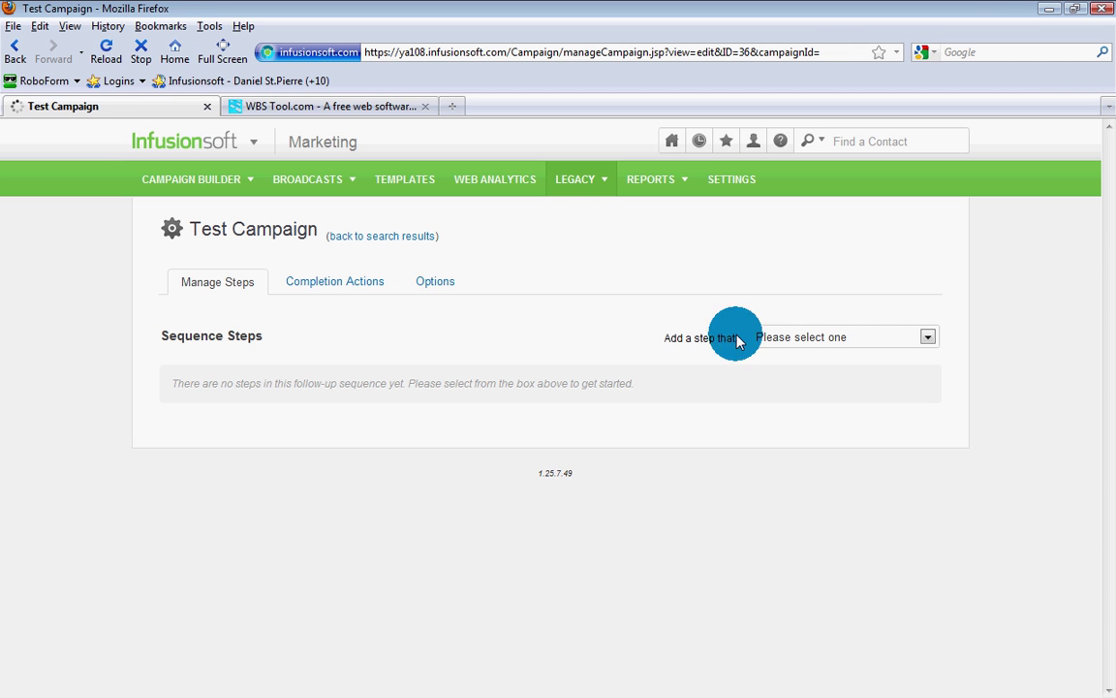
Step: Add an immediate email step using the existing 'Test Campaign - Email #1' template and dismiss the alert
click(809, 337)
click(785, 368)
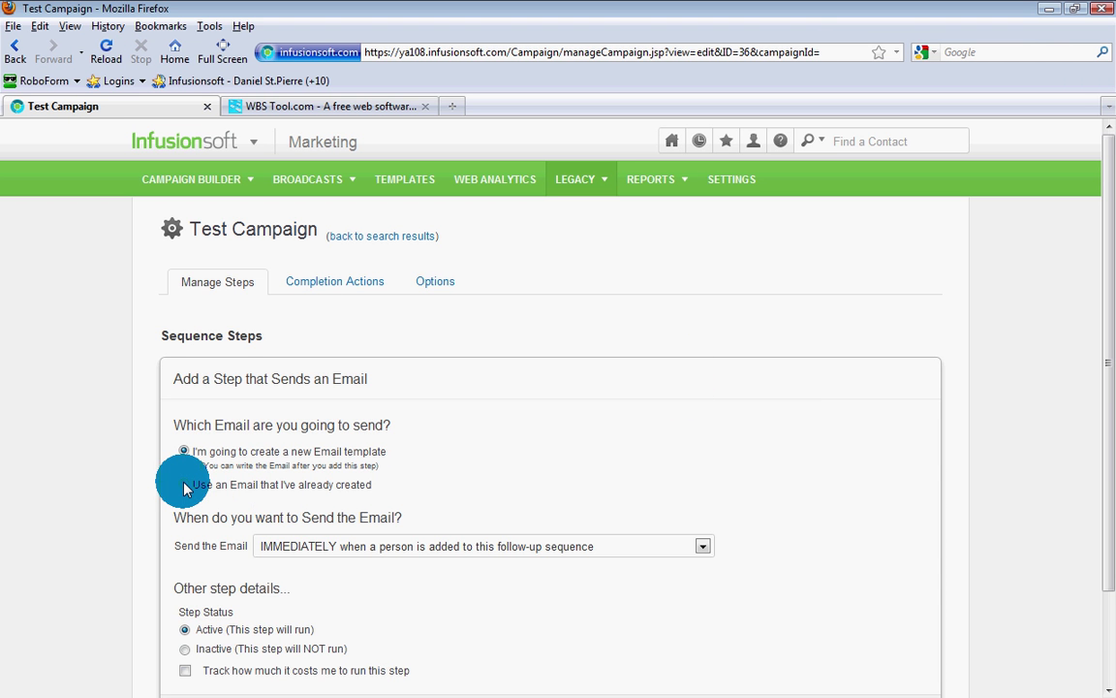
click(184, 484)
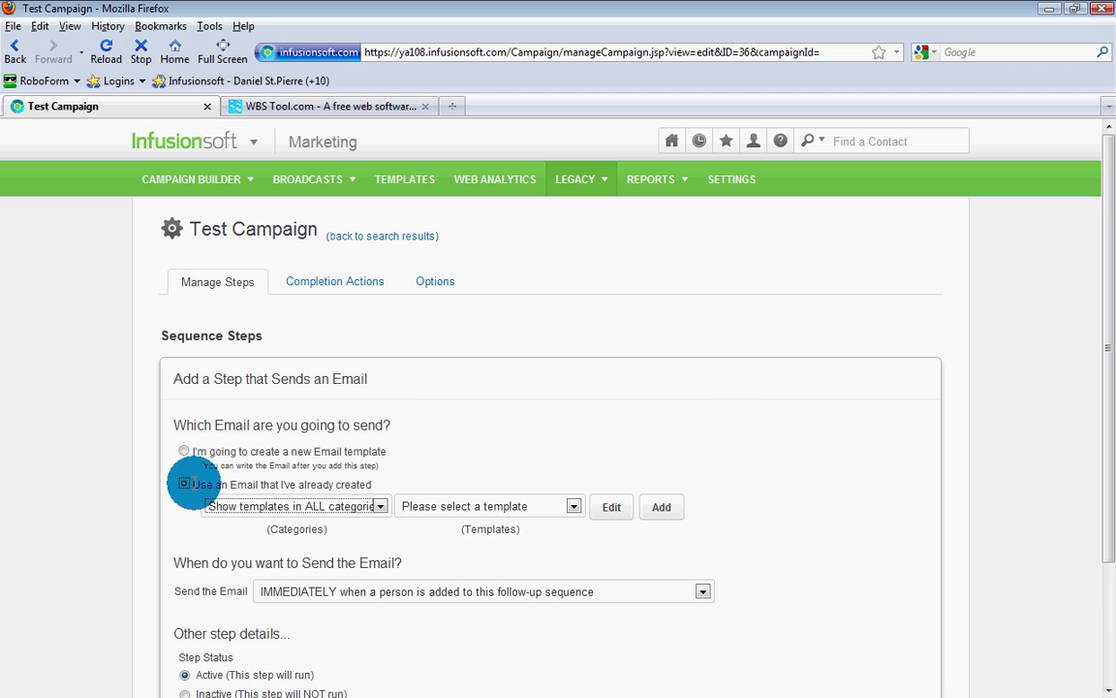
click(436, 506)
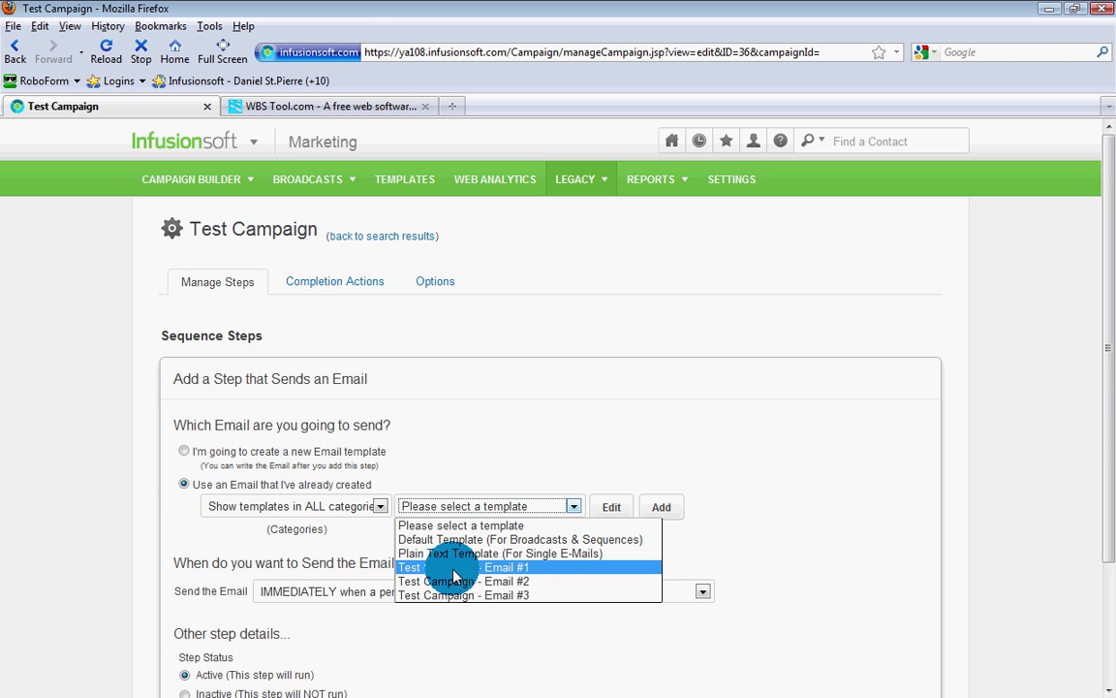
click(455, 568)
scroll(618, 523, down, 2)
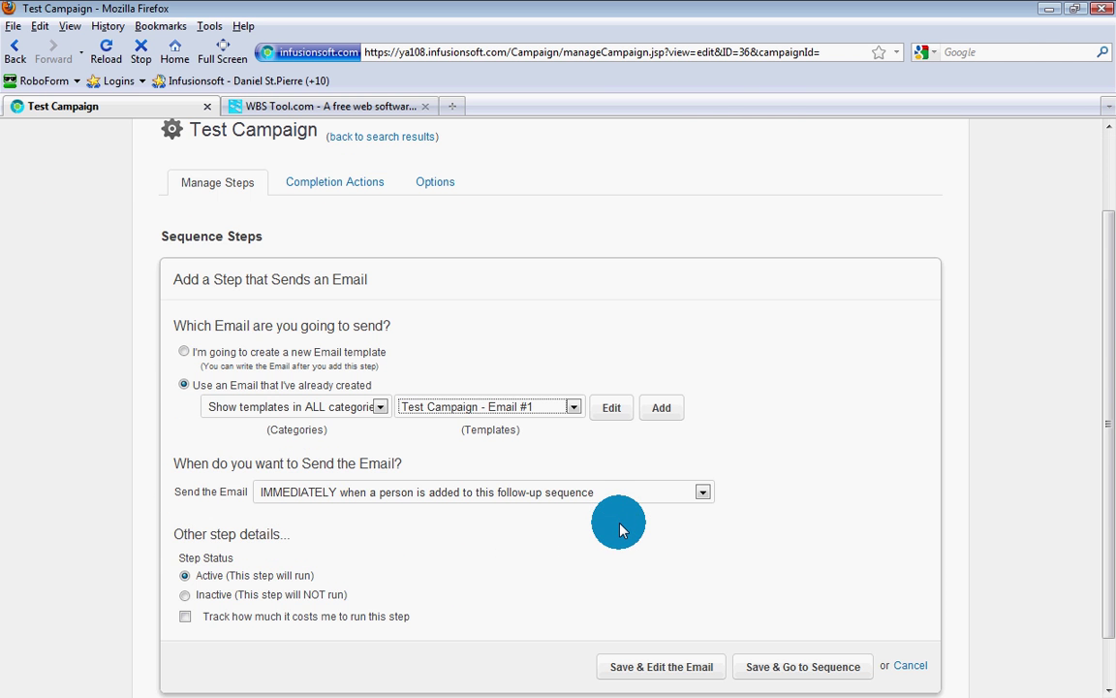
scroll(304, 578, down, 1)
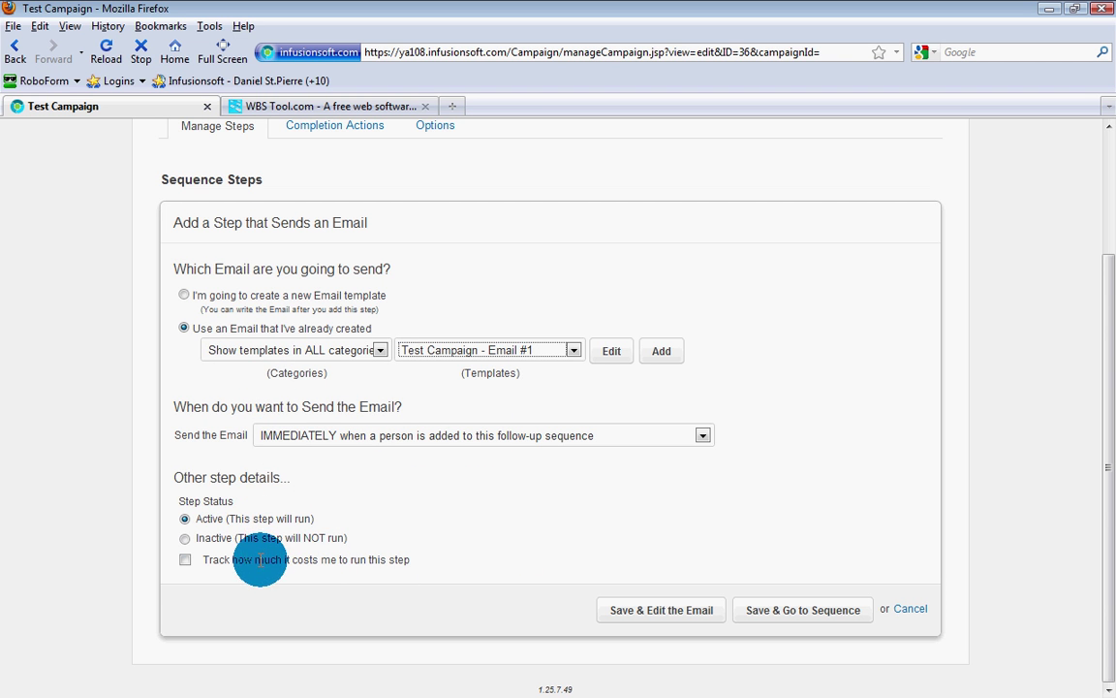
click(656, 613)
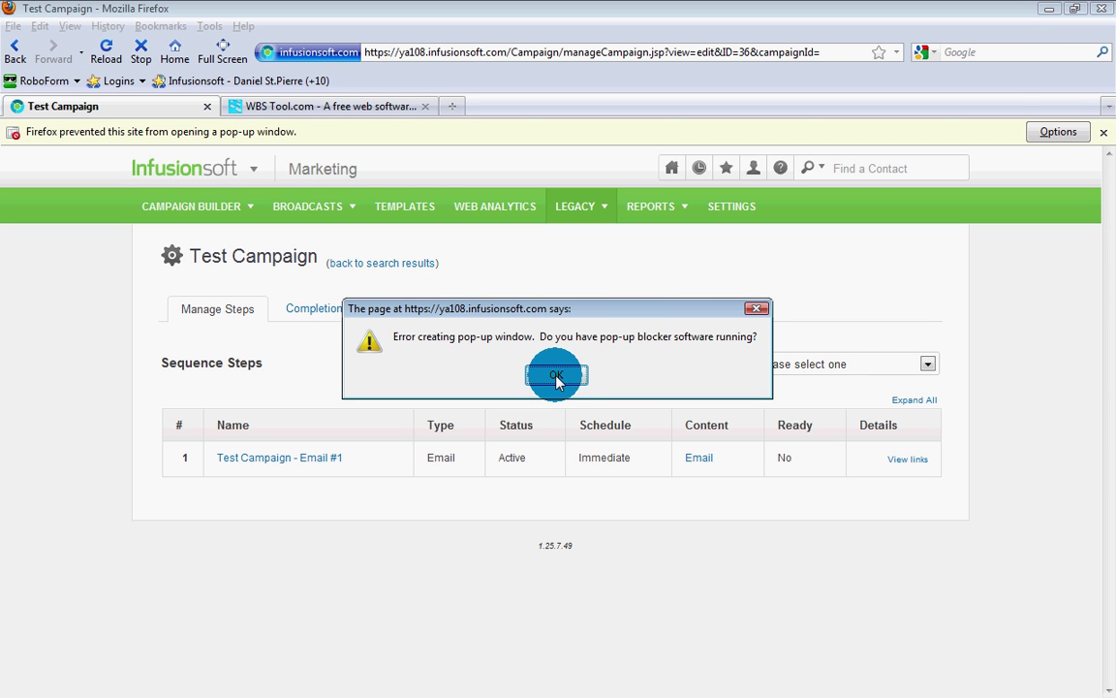
click(557, 377)
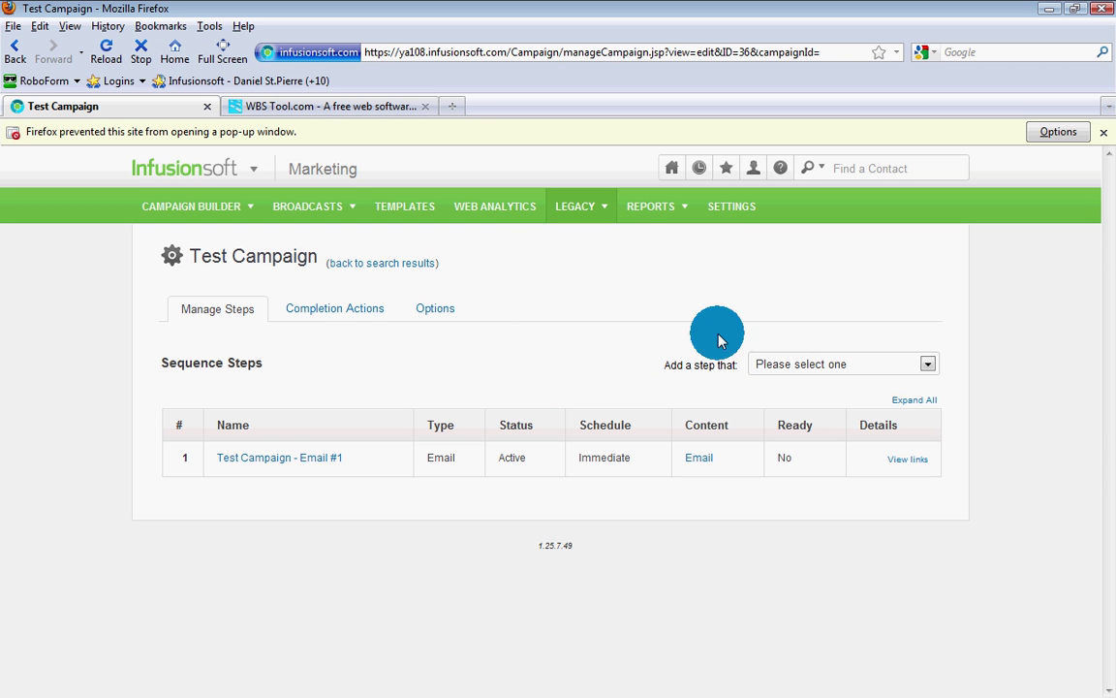
Step: Add and save a completion action that applies the Test Campaign tag
click(777, 364)
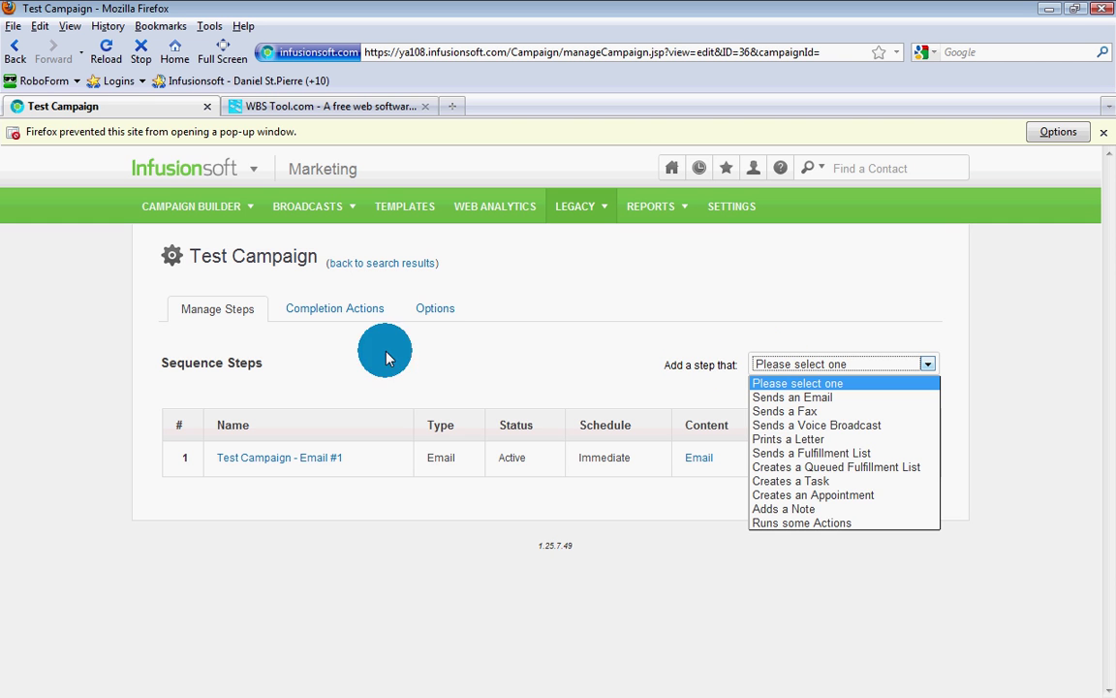
click(314, 312)
click(313, 310)
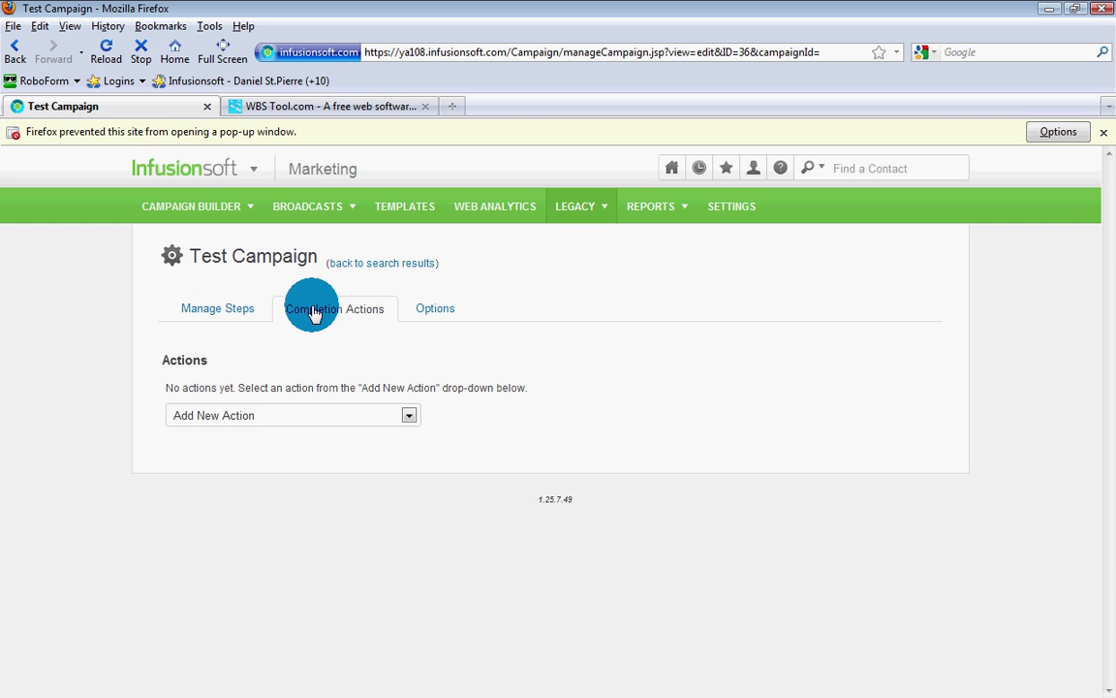
click(249, 415)
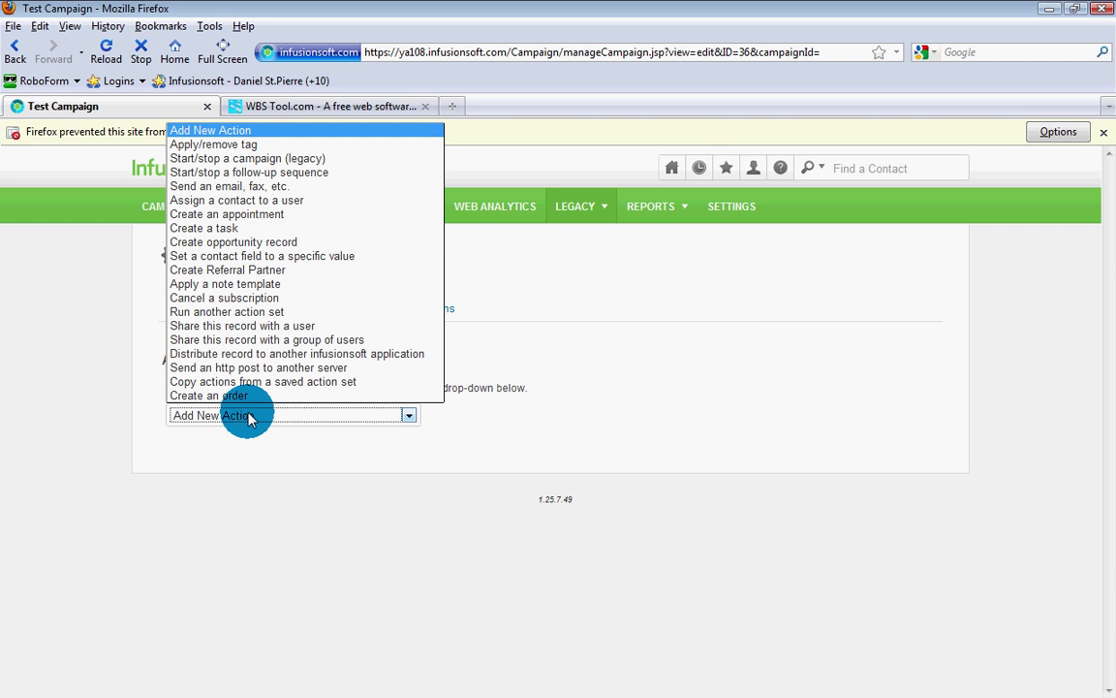
click(244, 144)
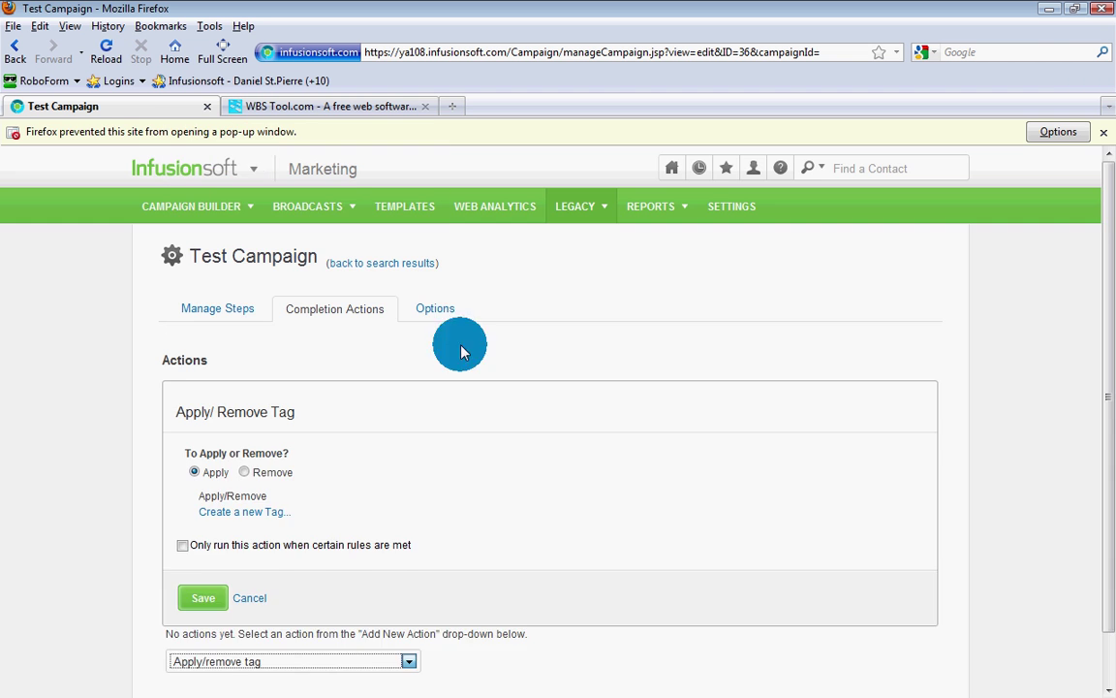
scroll(300, 485, down, 2)
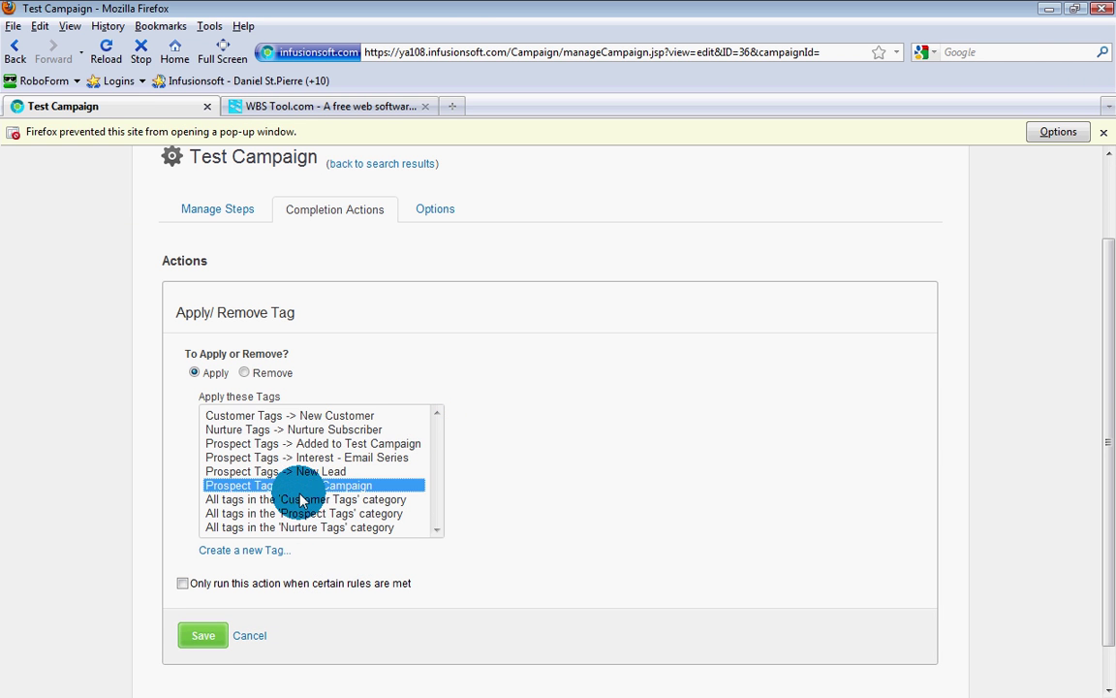
click(201, 640)
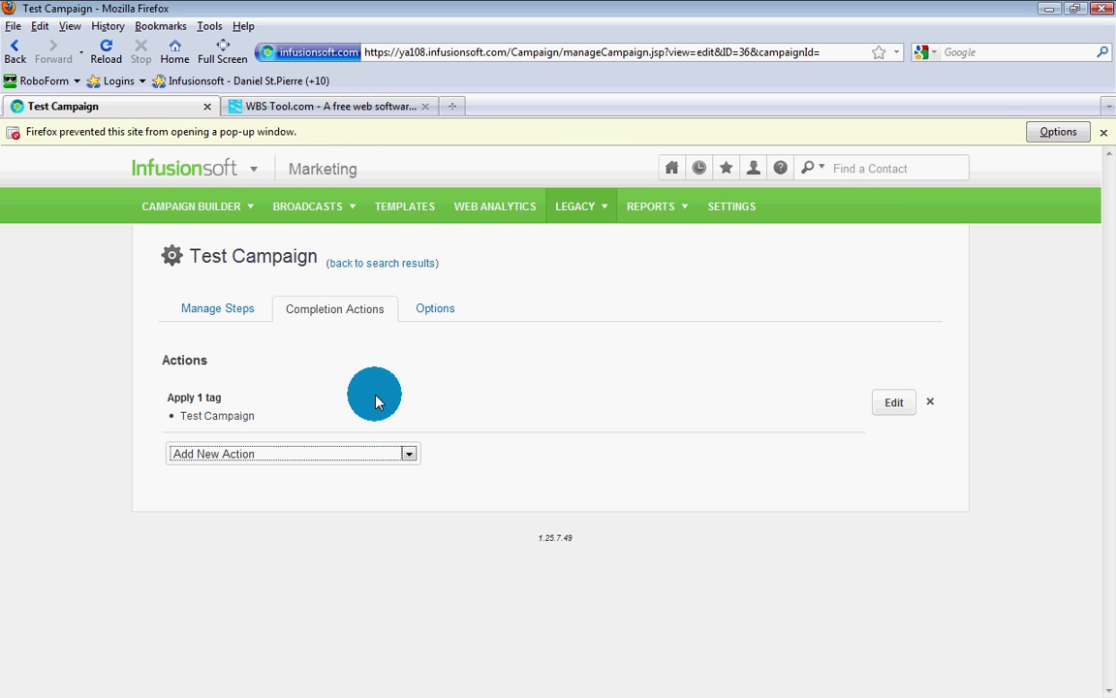
Step: Add another email step using the existing 'Test Campaign - Email #2' template
click(244, 316)
click(826, 373)
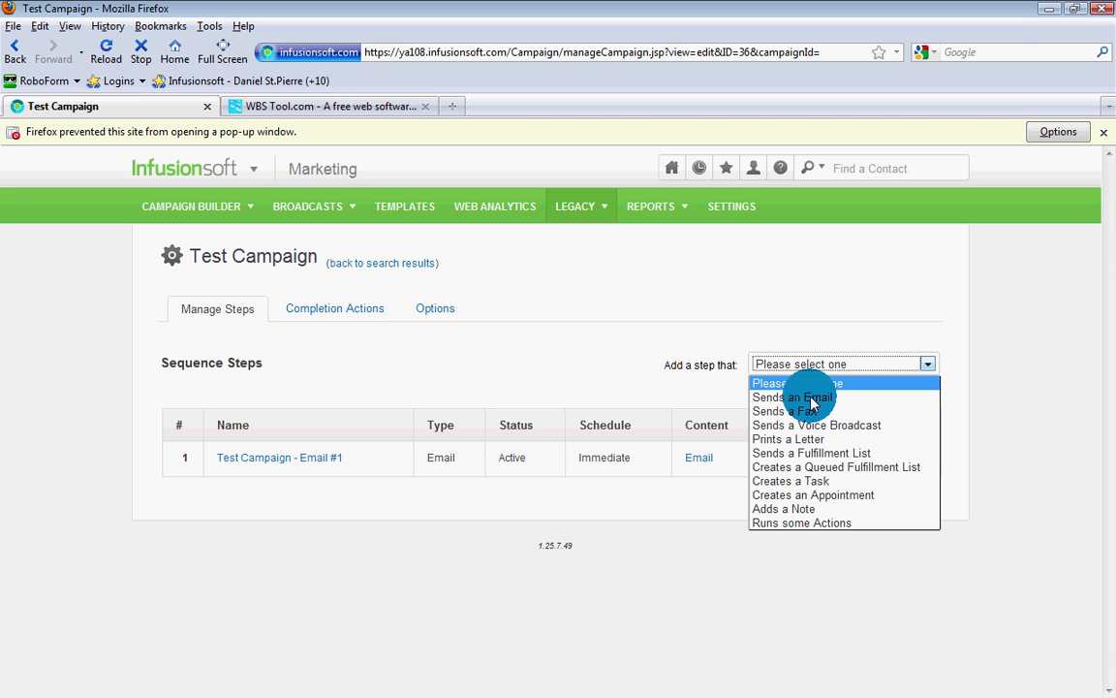
click(812, 398)
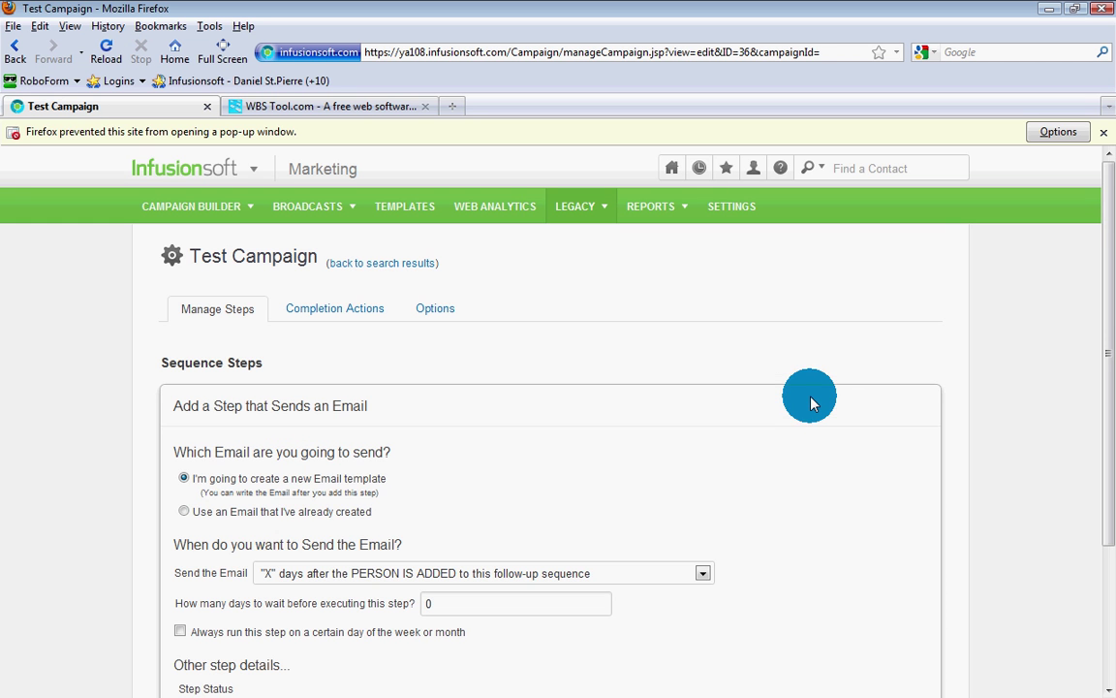
click(184, 511)
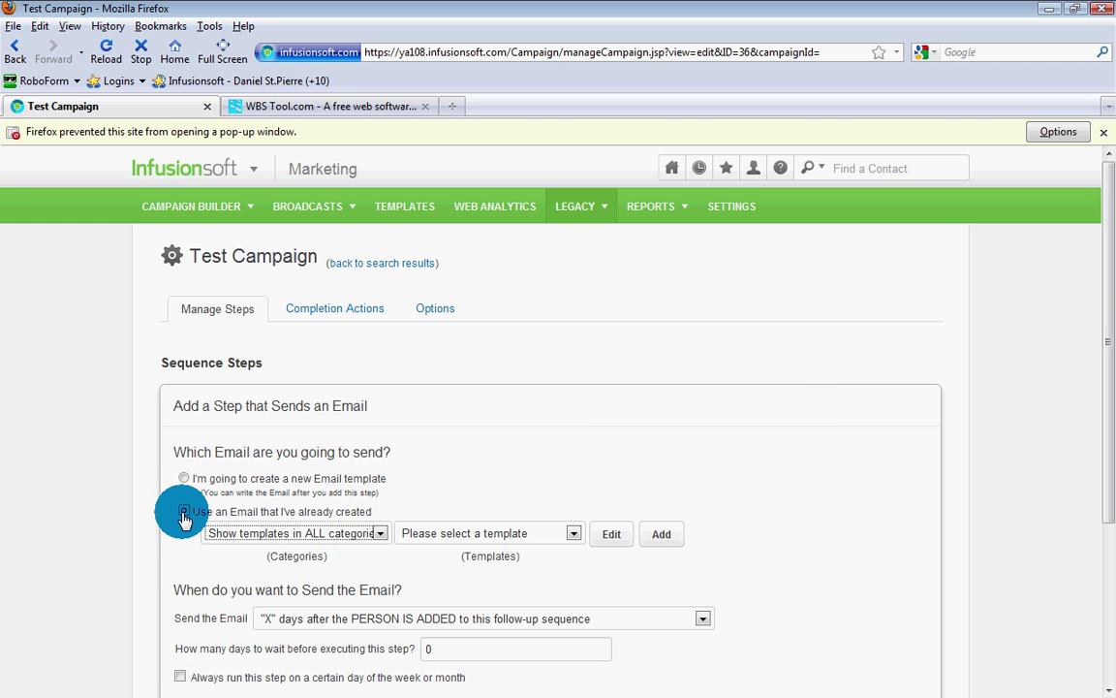
click(432, 534)
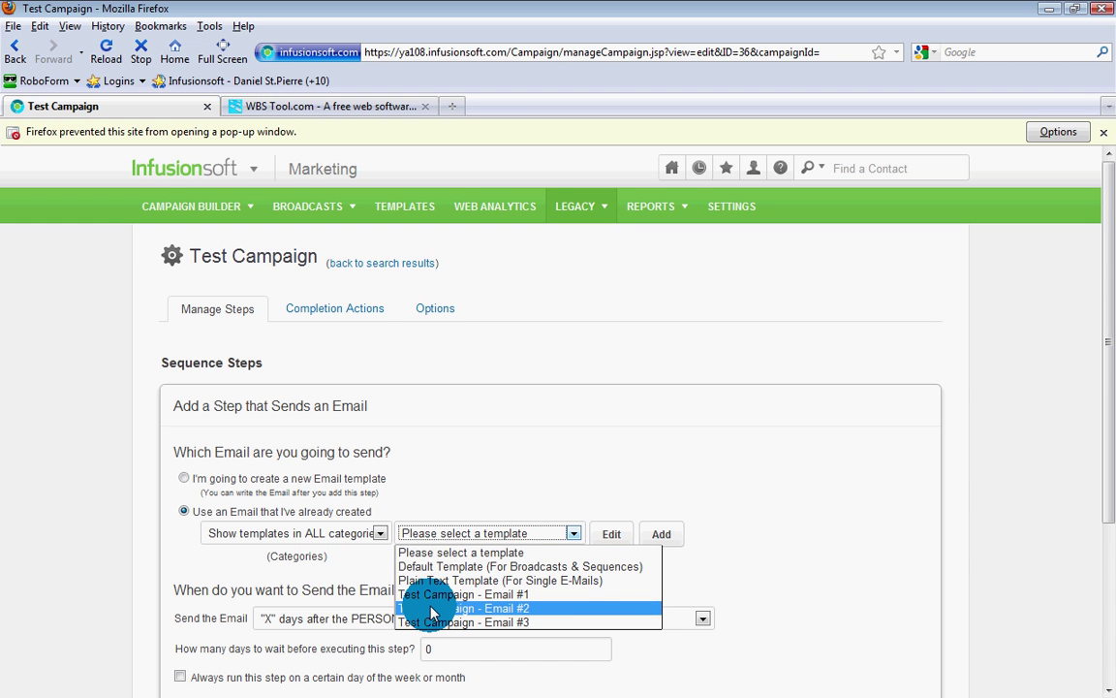
click(494, 607)
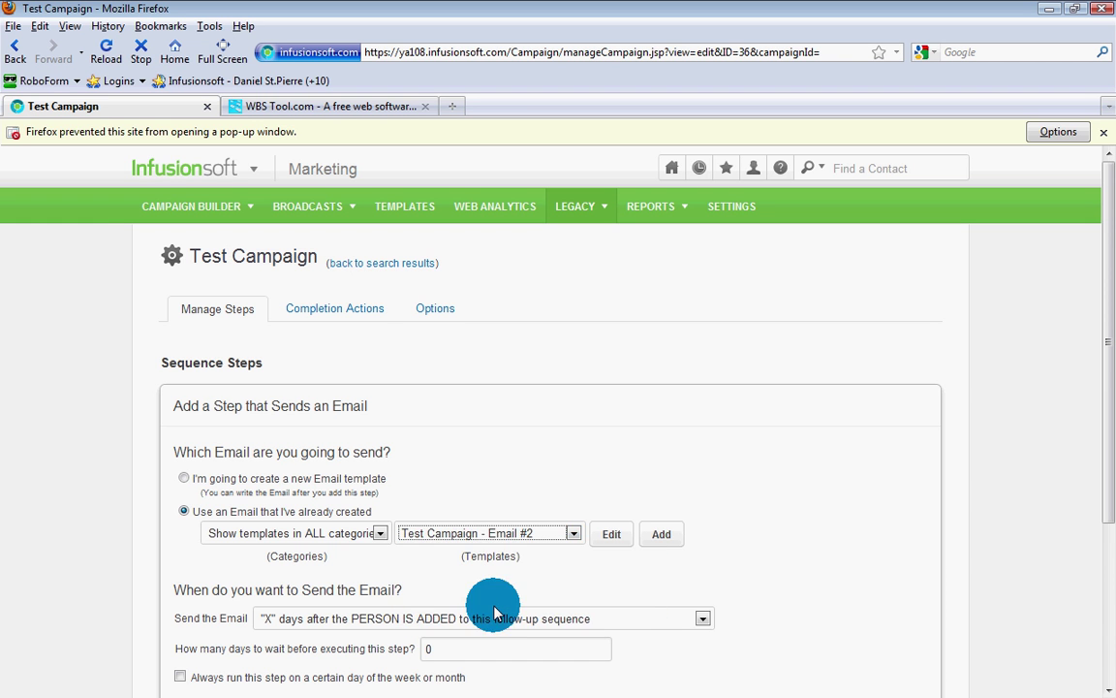
scroll(513, 586, down, 2)
Step: Schedule it 1 day after the person is added and save the step
click(505, 519)
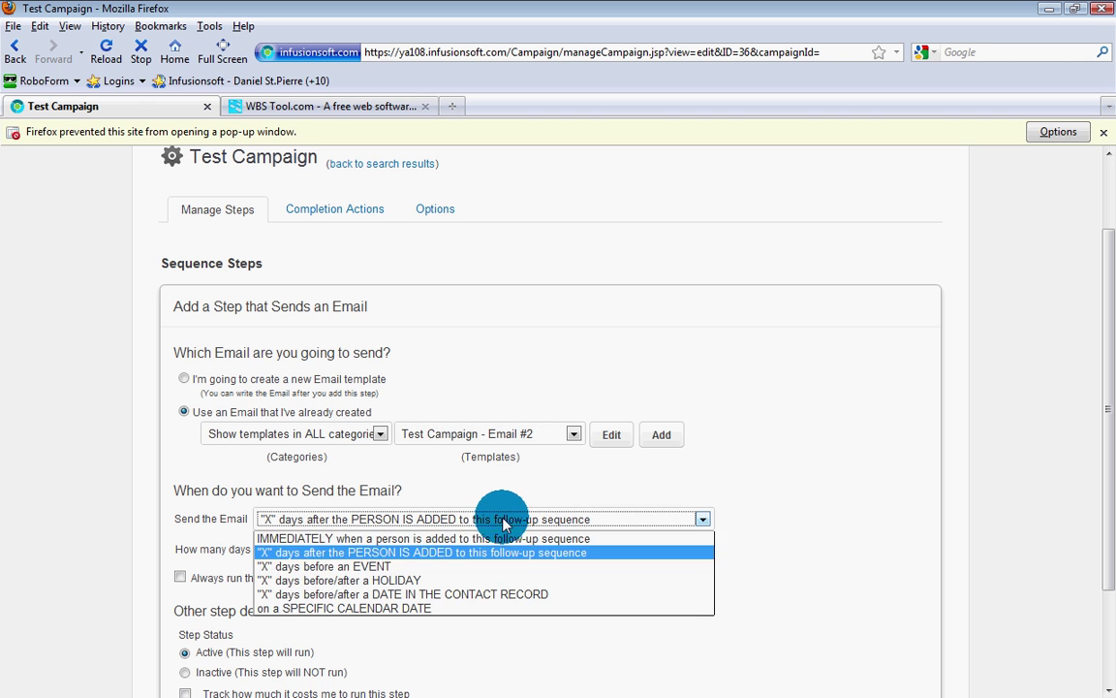
click(386, 553)
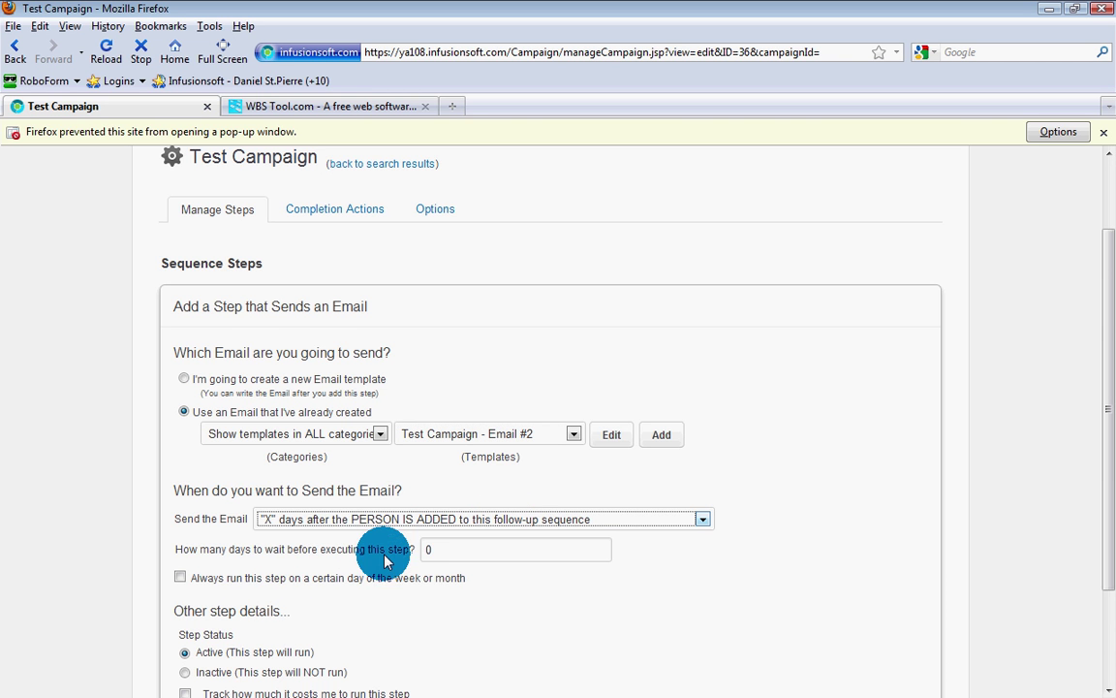
click(418, 551)
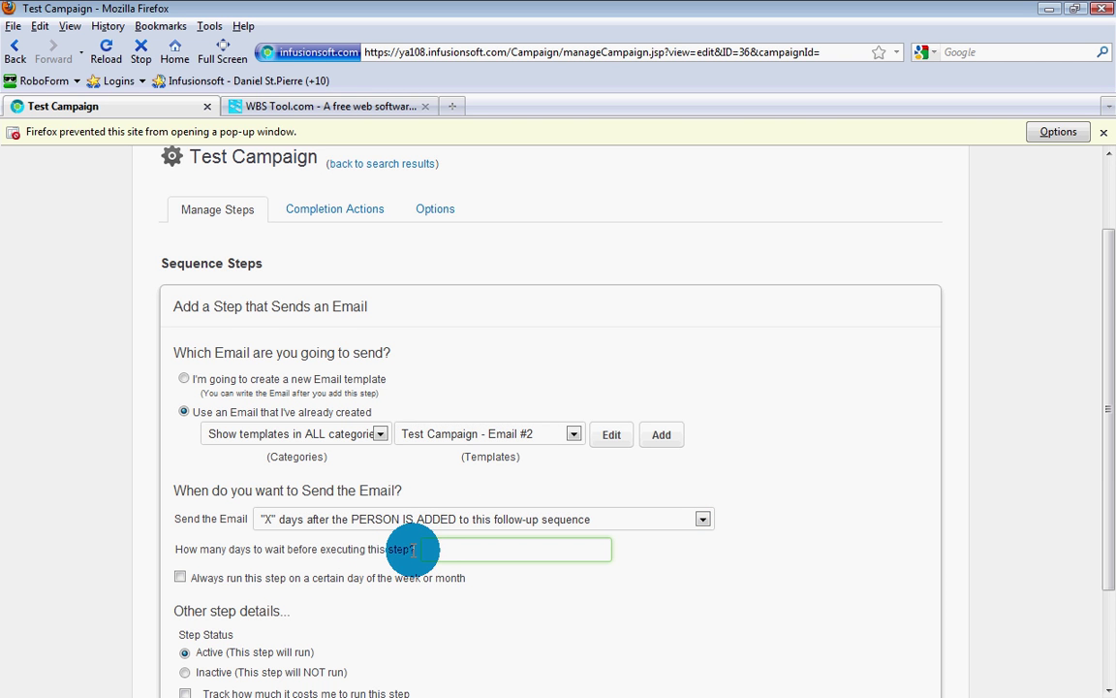
click(974, 554)
scroll(974, 557, down, 3)
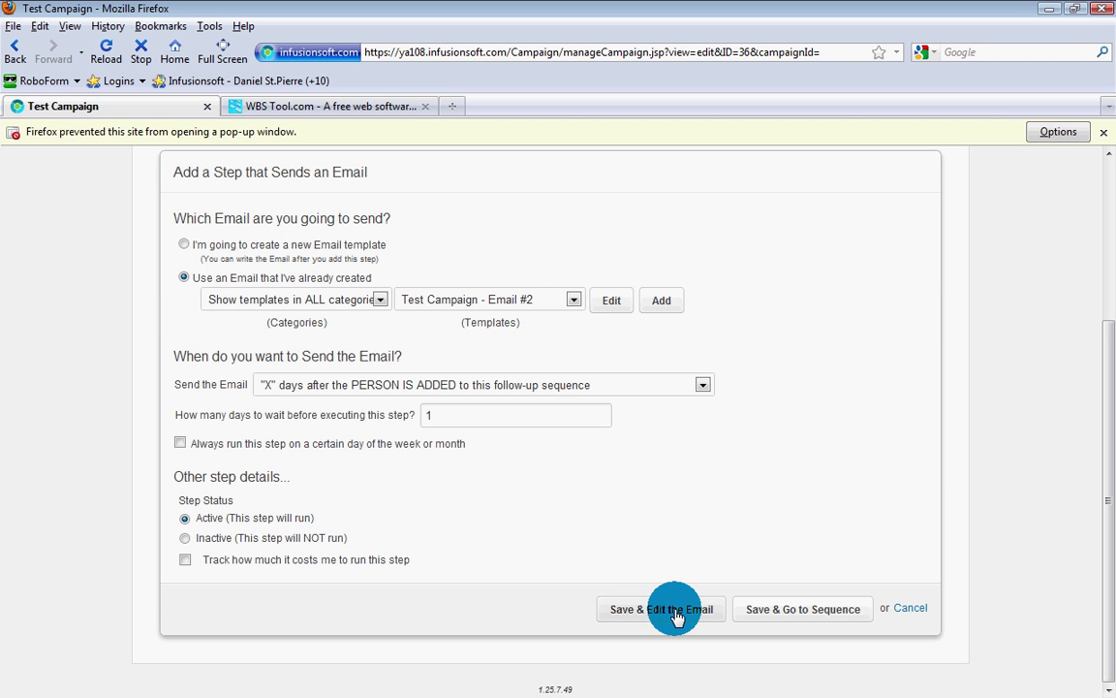
click(772, 621)
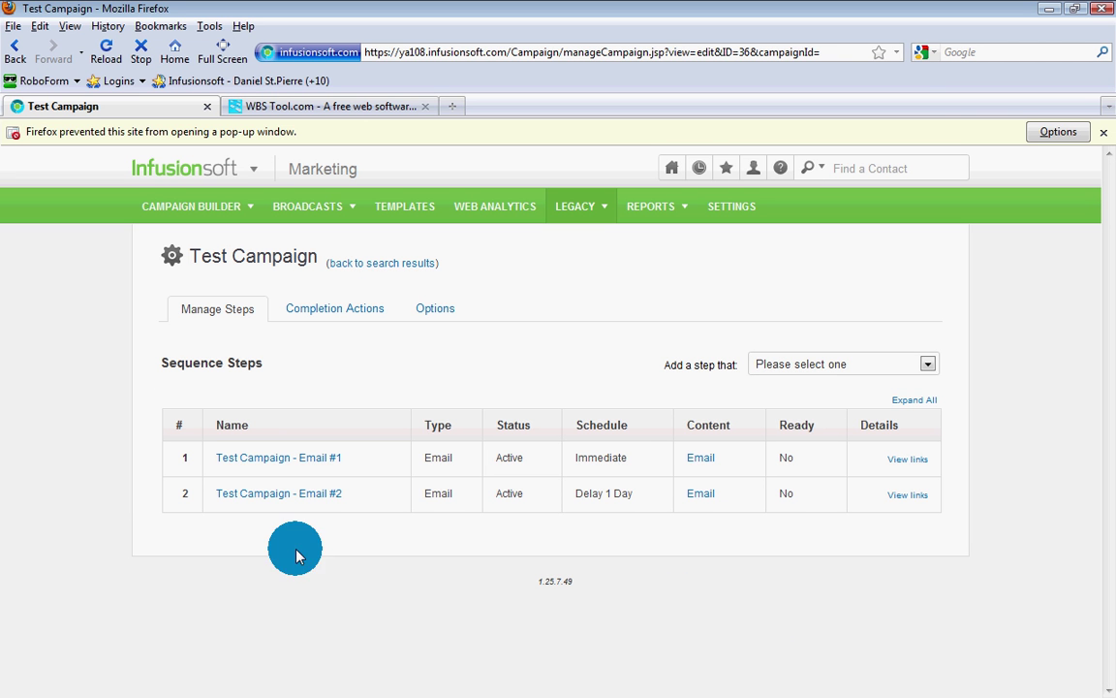
Step: Add an email step with 'Test Campaign - Email #3', sent 3 days after the person is added
click(764, 365)
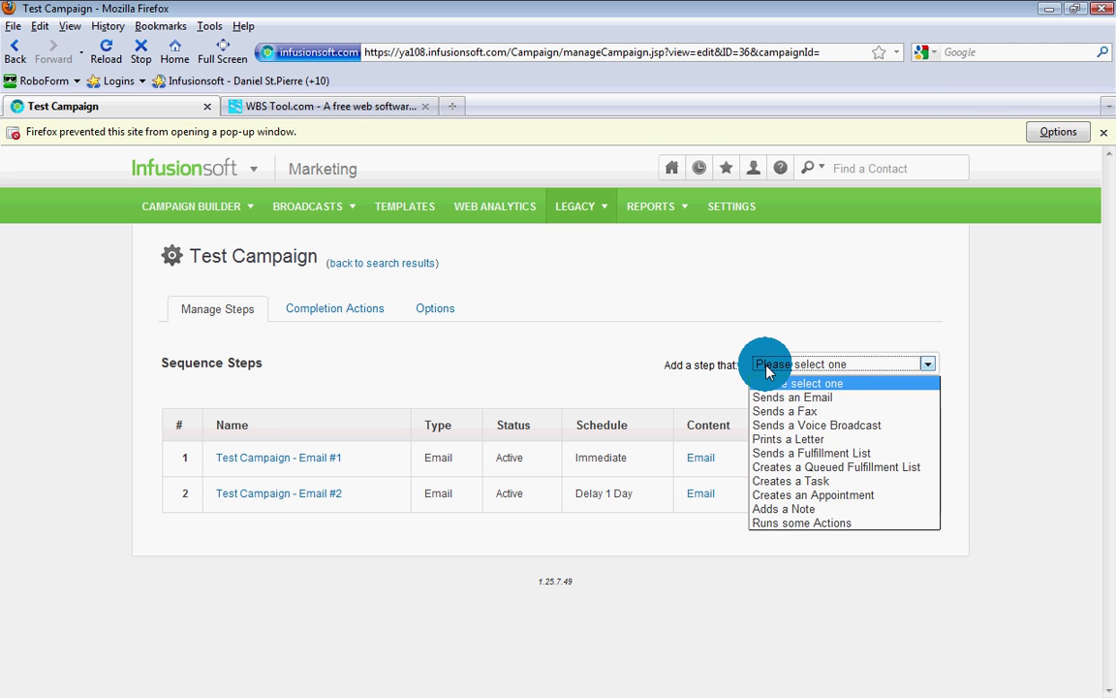
click(762, 395)
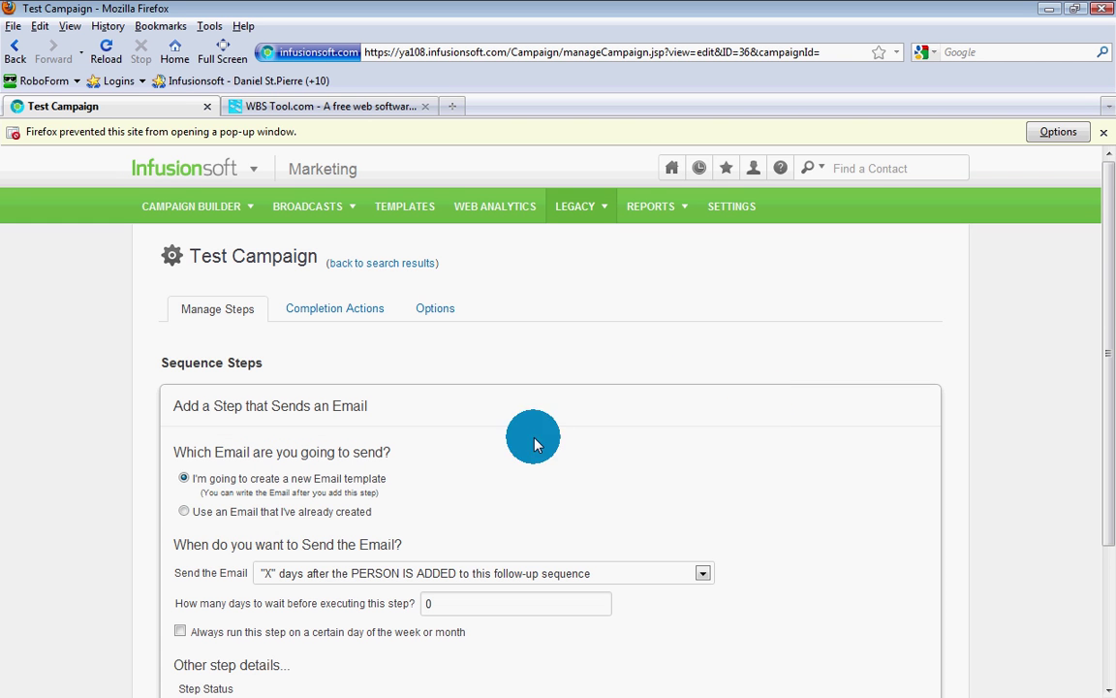
click(184, 511)
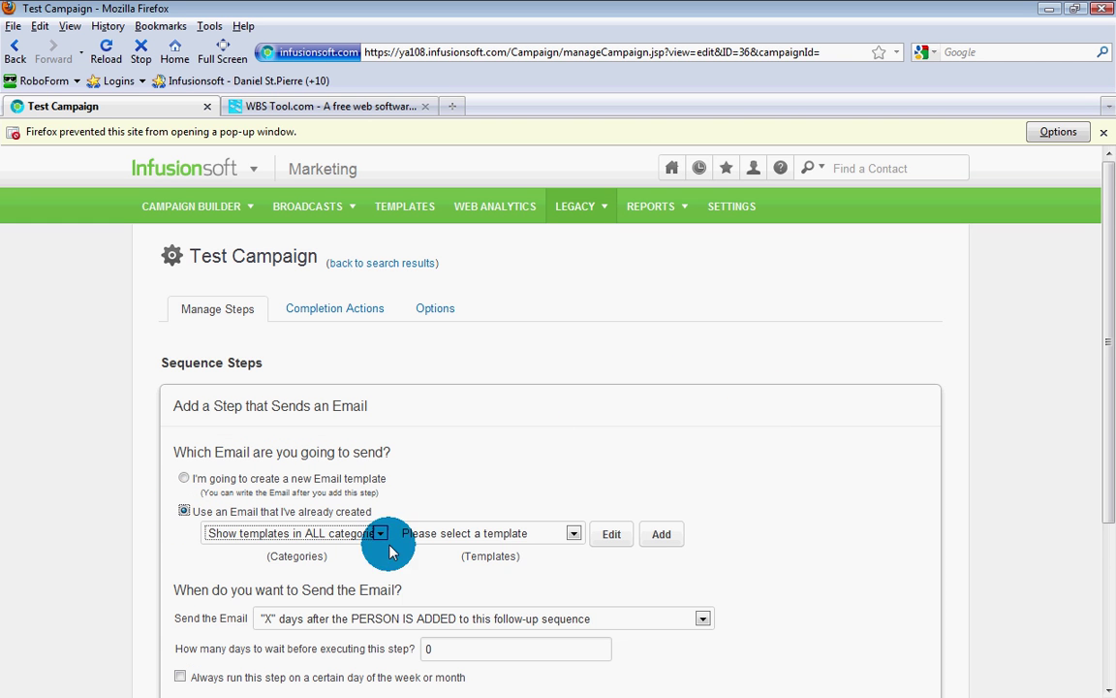
click(472, 533)
click(473, 623)
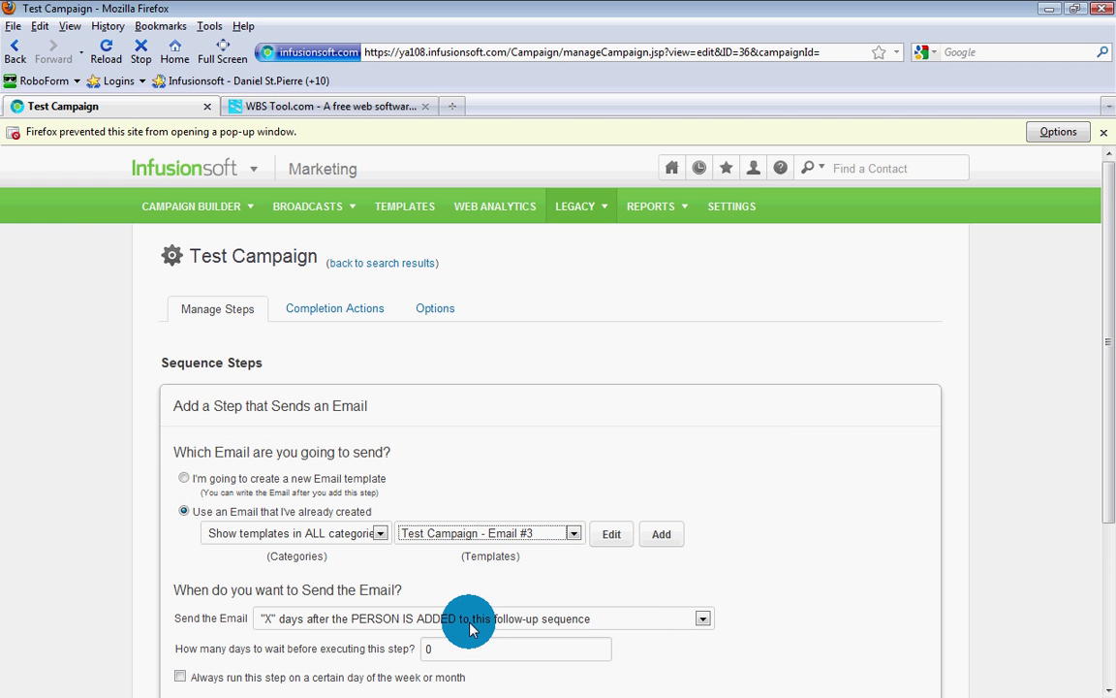
click(472, 623)
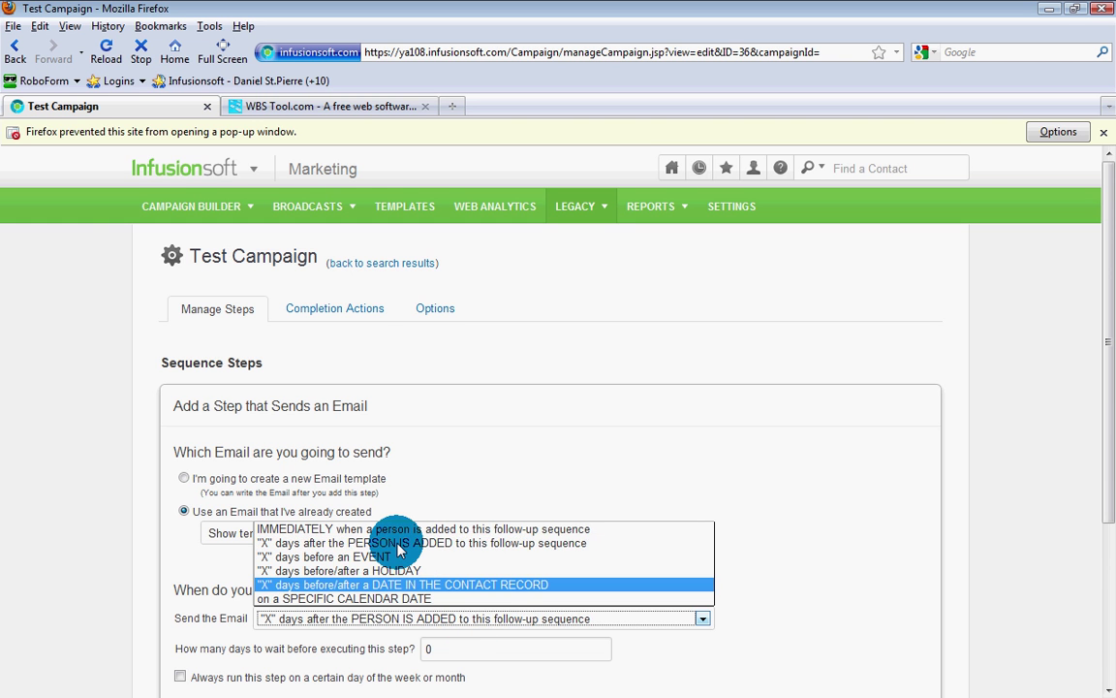
click(471, 543)
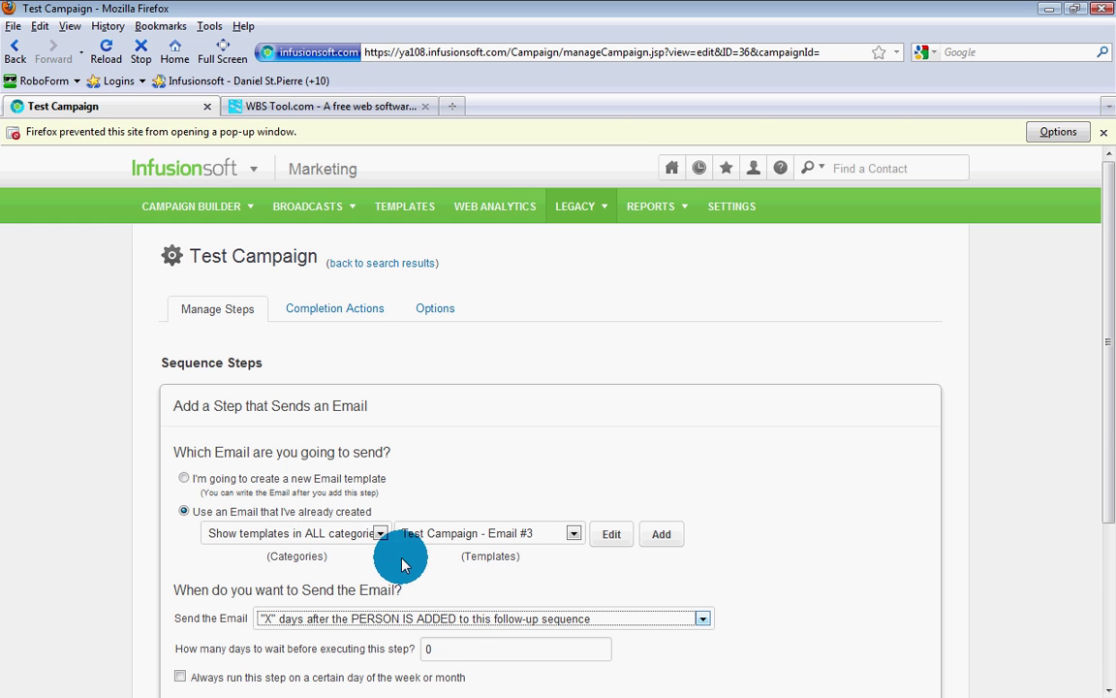
click(405, 647)
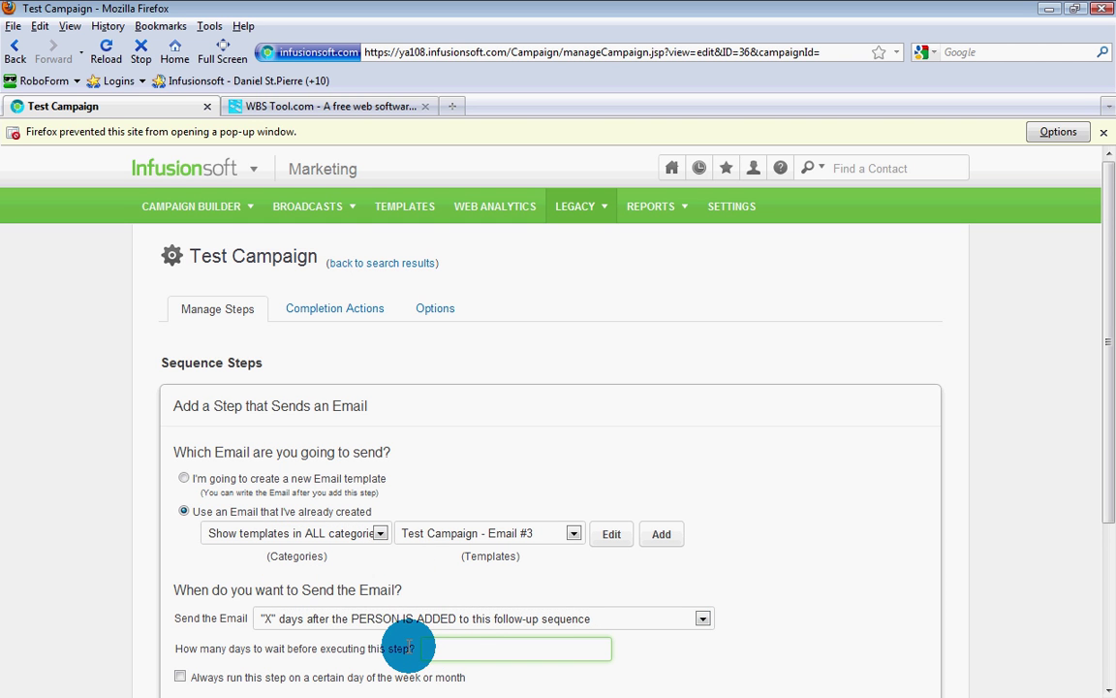
text(3)
scroll(1004, 537, down, 5)
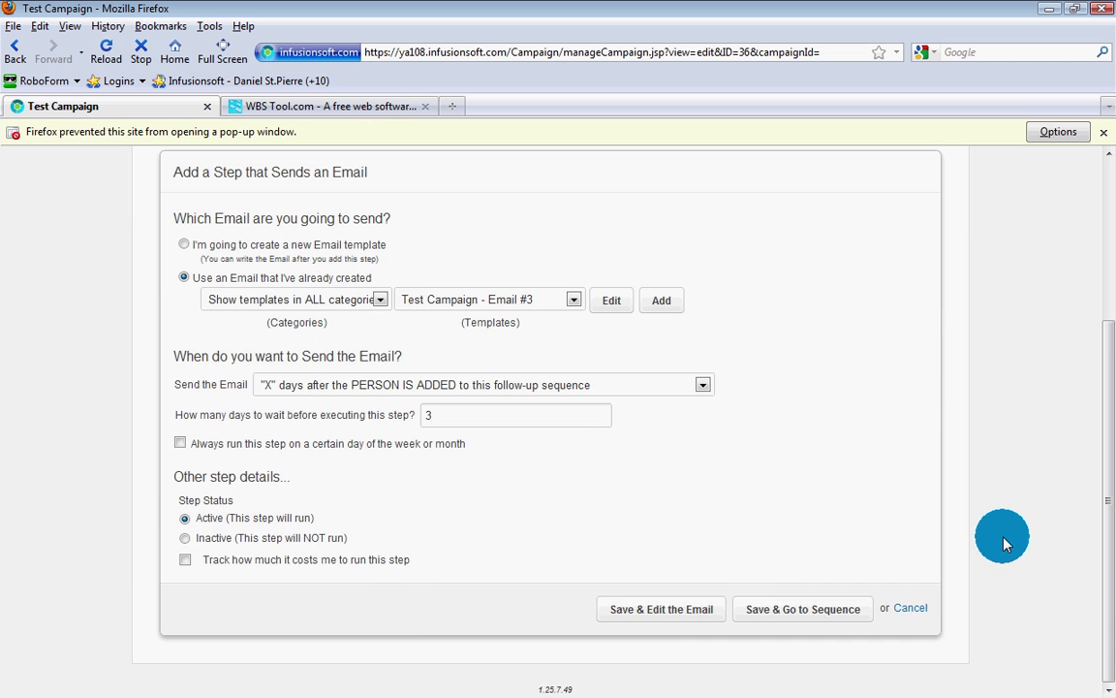
click(780, 607)
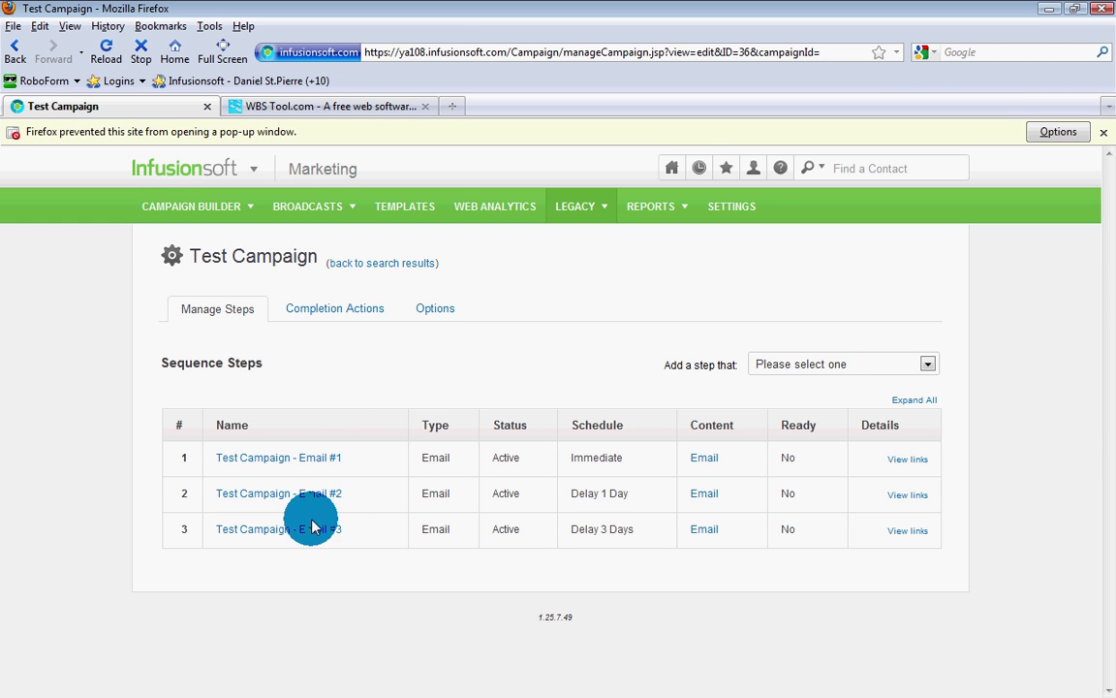
Step: Show the Completion Actions tab and browse the Add New Action list without adding anything
click(346, 312)
click(274, 455)
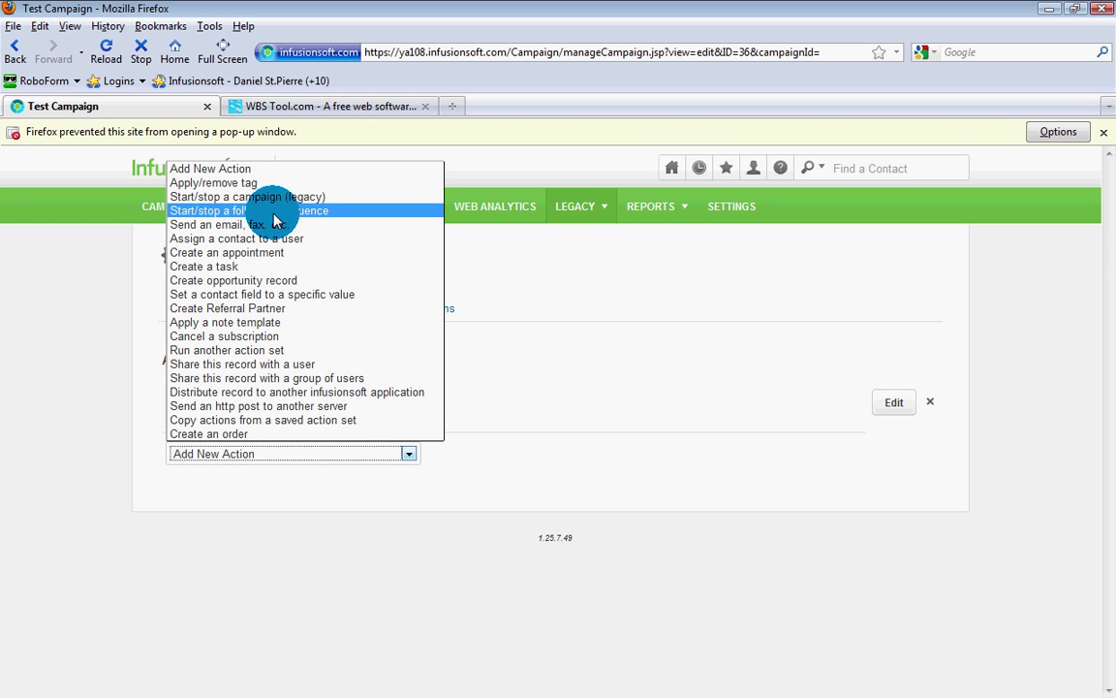
click(54, 460)
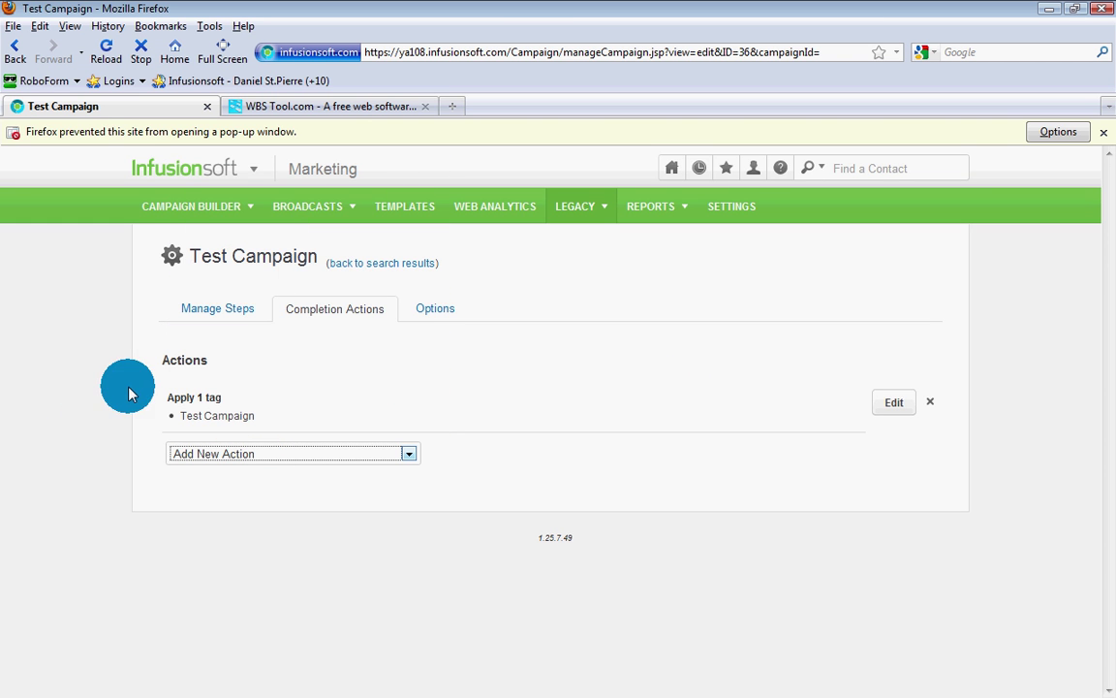
Step: Look over the campaign Options tab, then go to Legacy > View Web Forms
click(437, 310)
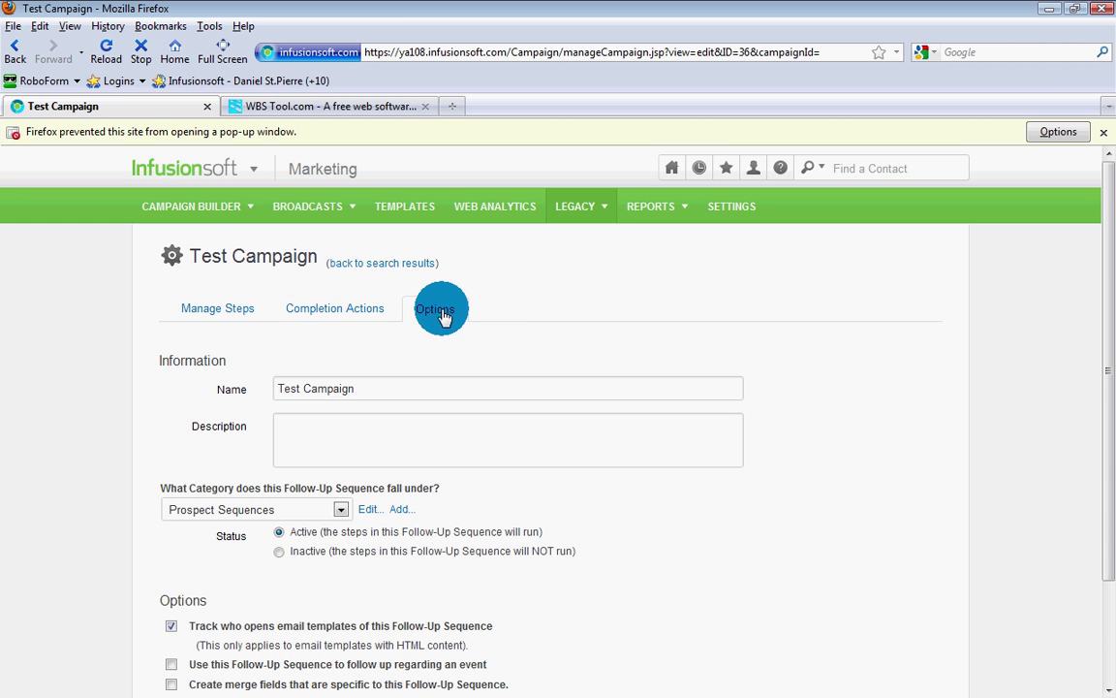
scroll(91, 381, down, 3)
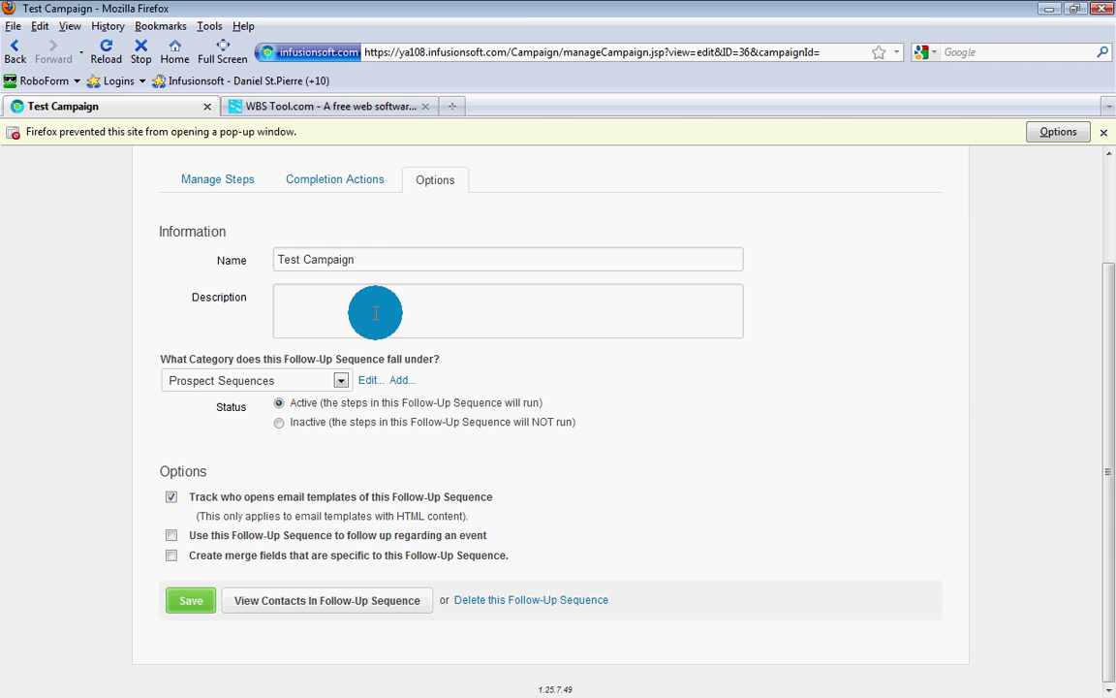
scroll(489, 300, up, 2)
scroll(488, 305, up, 1)
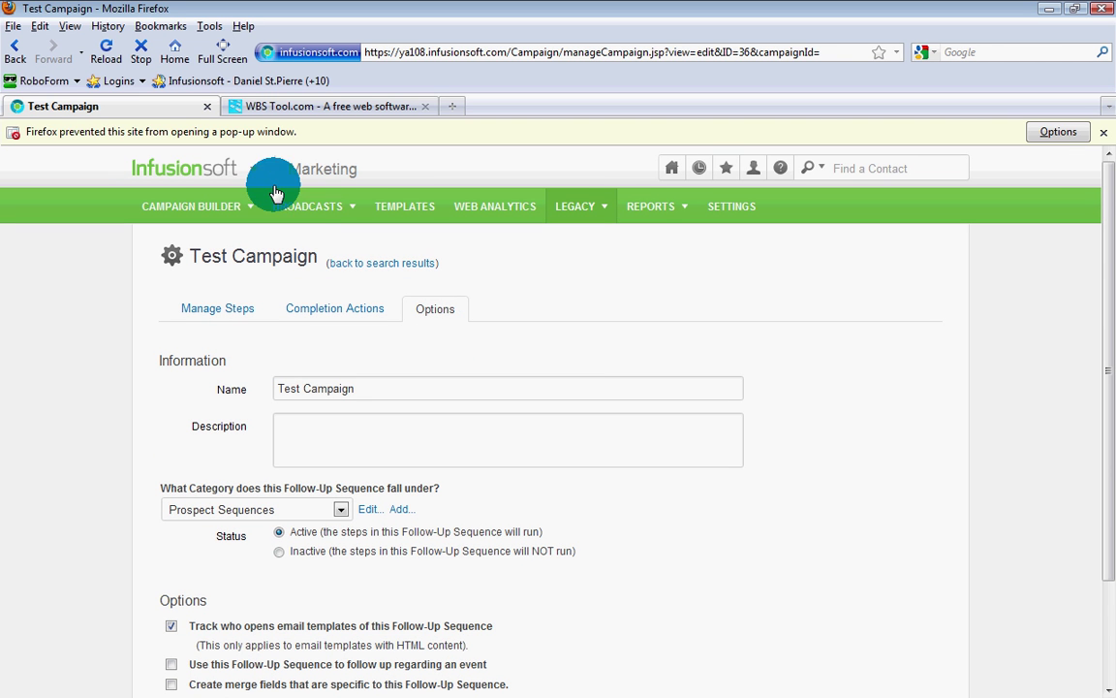
click(586, 218)
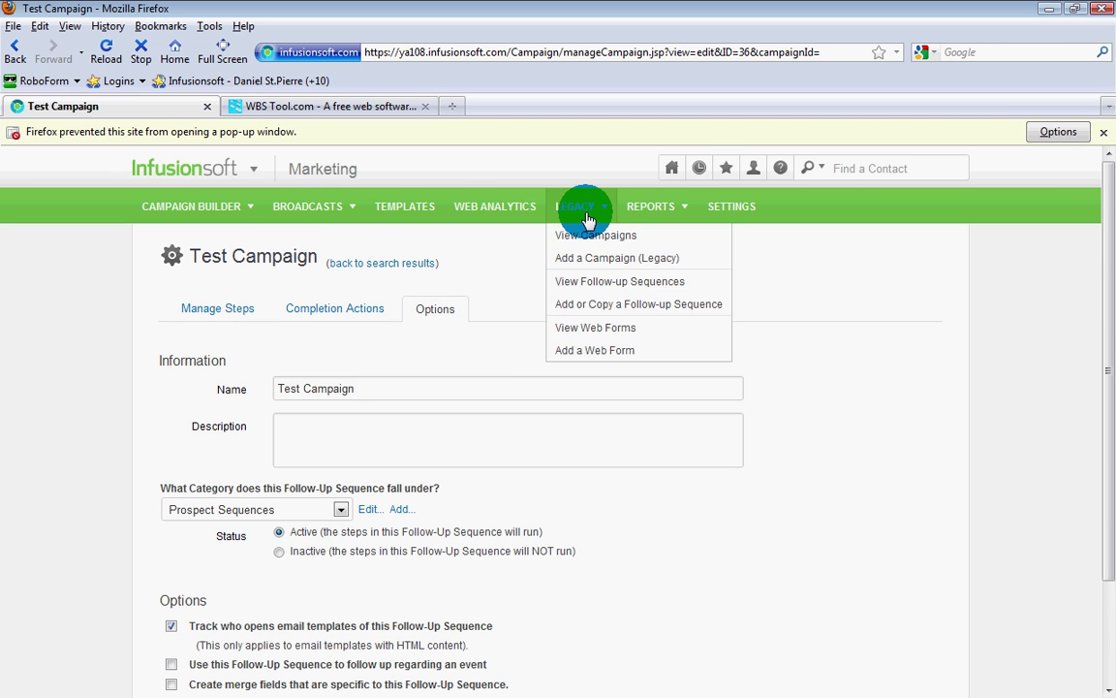
click(591, 330)
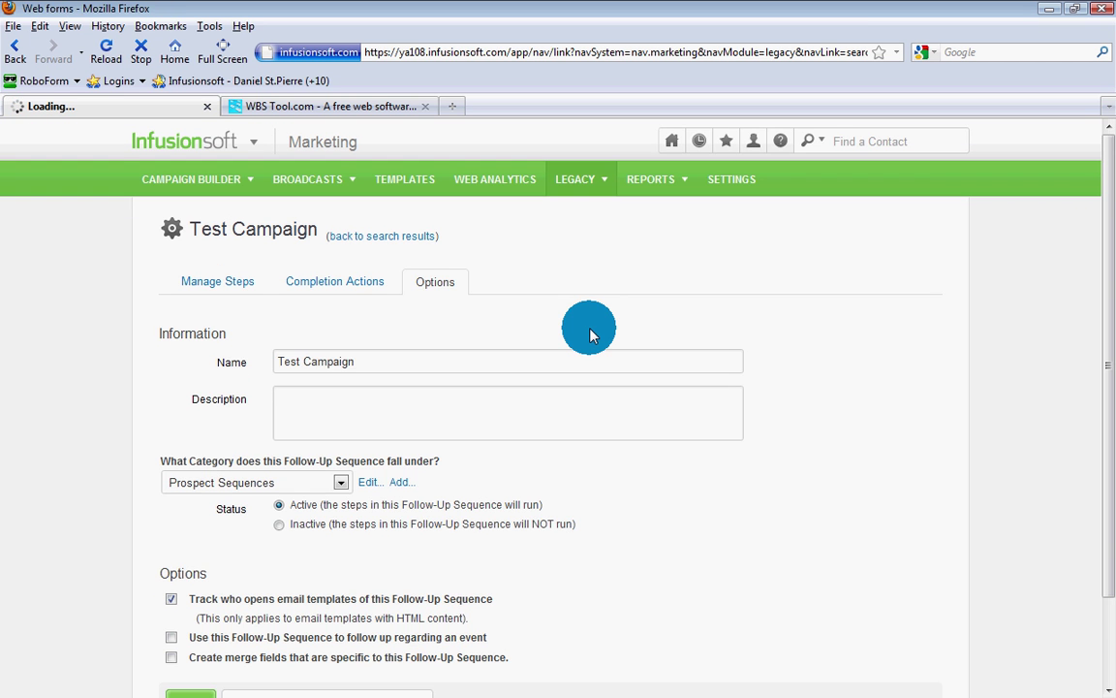
Step: Go back, flip through the campaign's tabs, and reopen Test Campaign from the search results
click(14, 54)
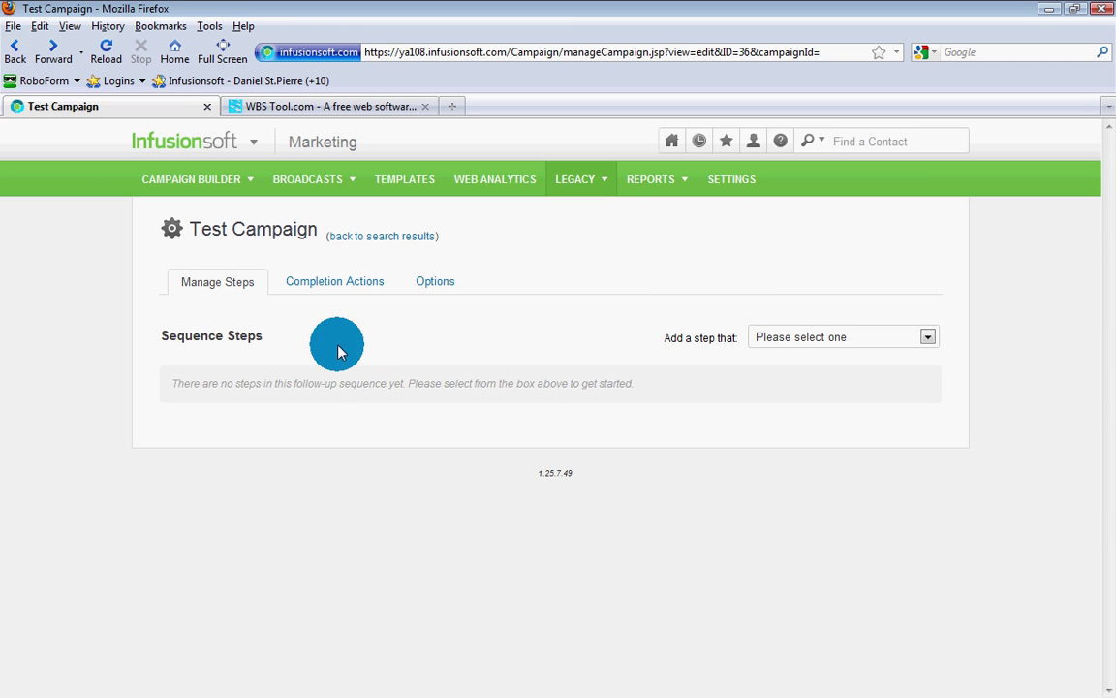
click(326, 290)
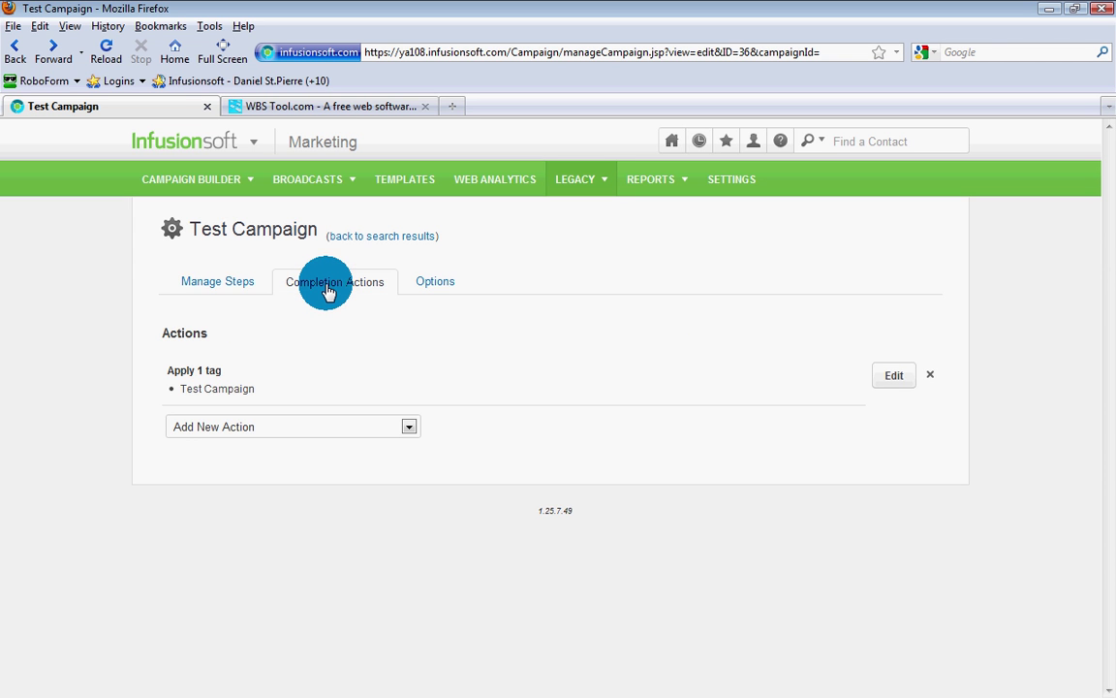
click(237, 290)
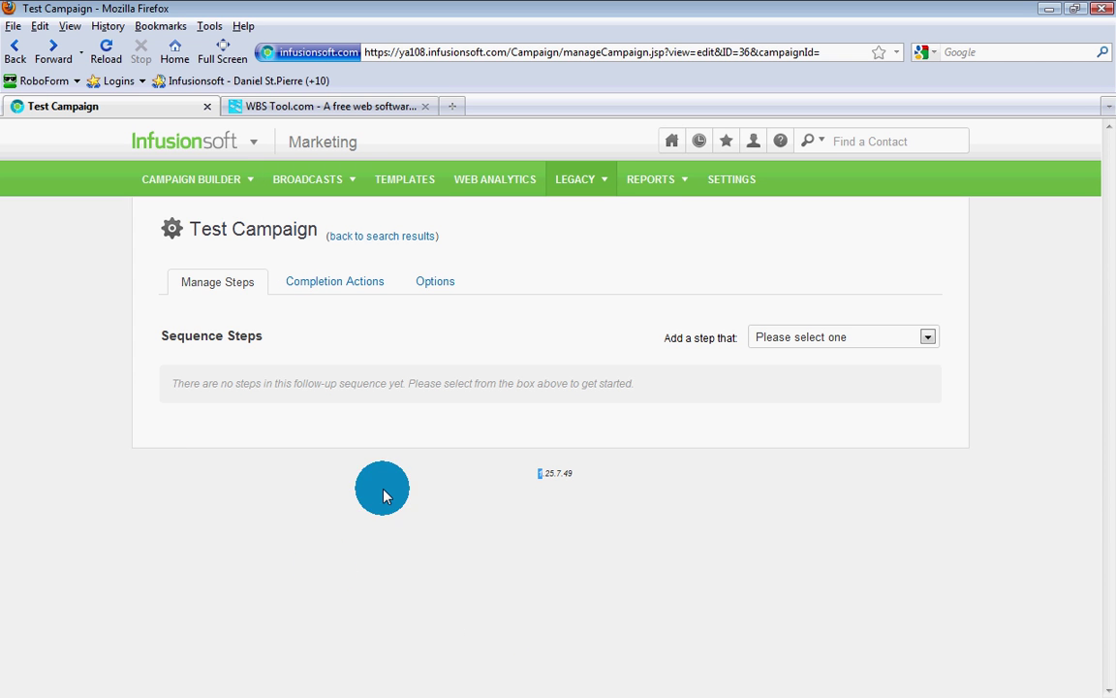
click(435, 288)
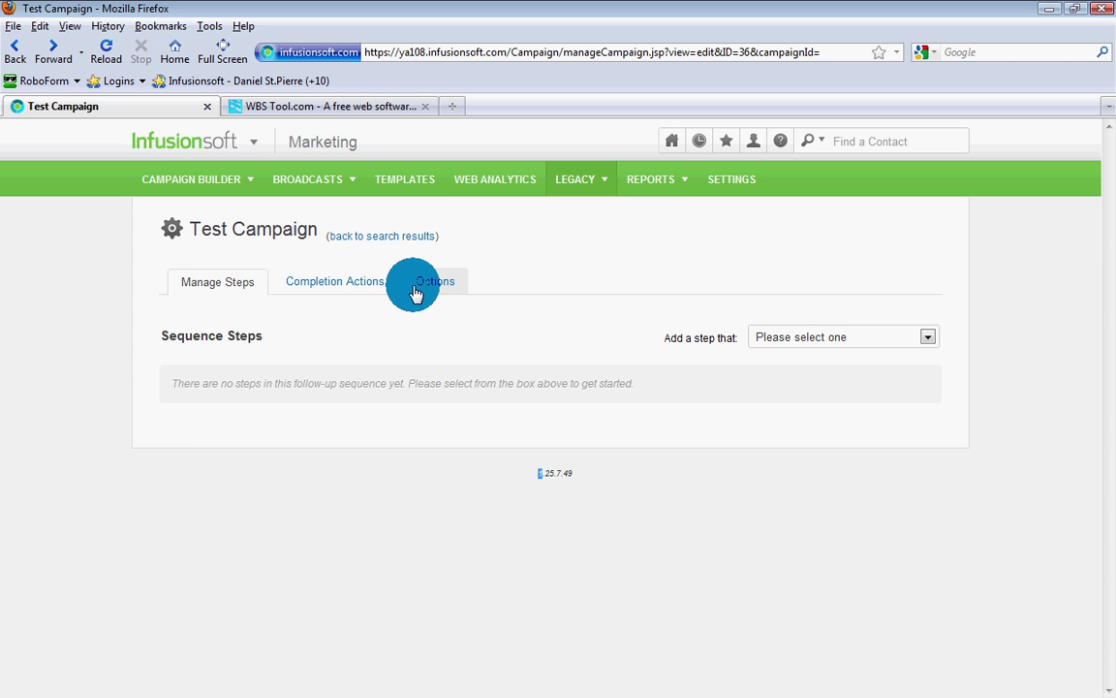
click(365, 291)
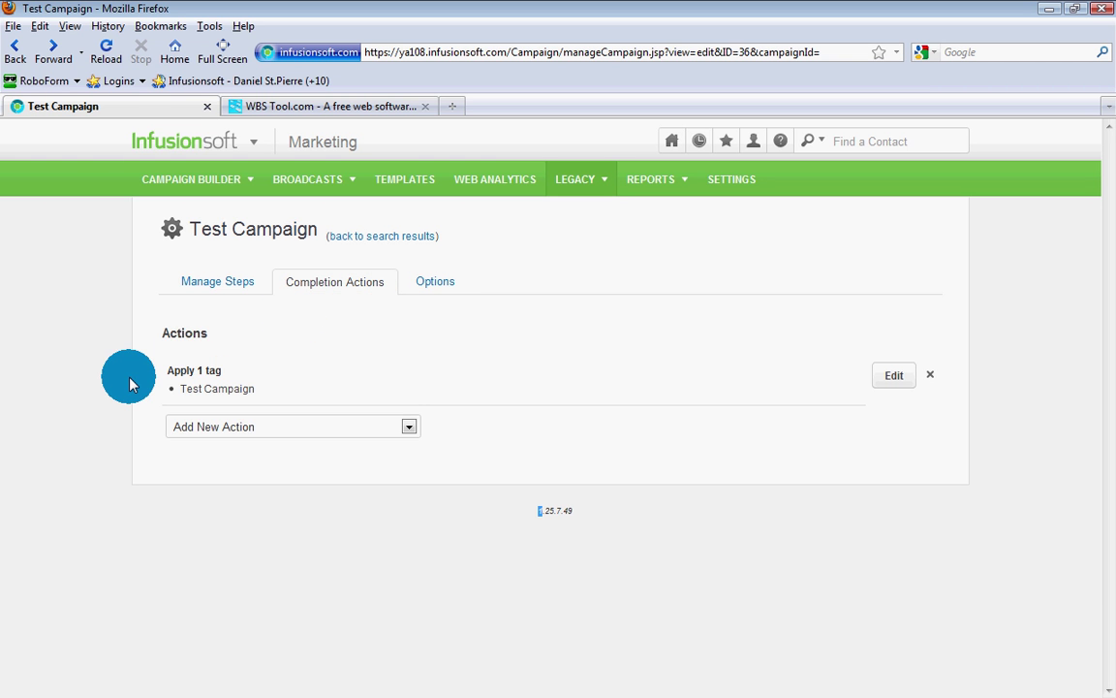
click(235, 283)
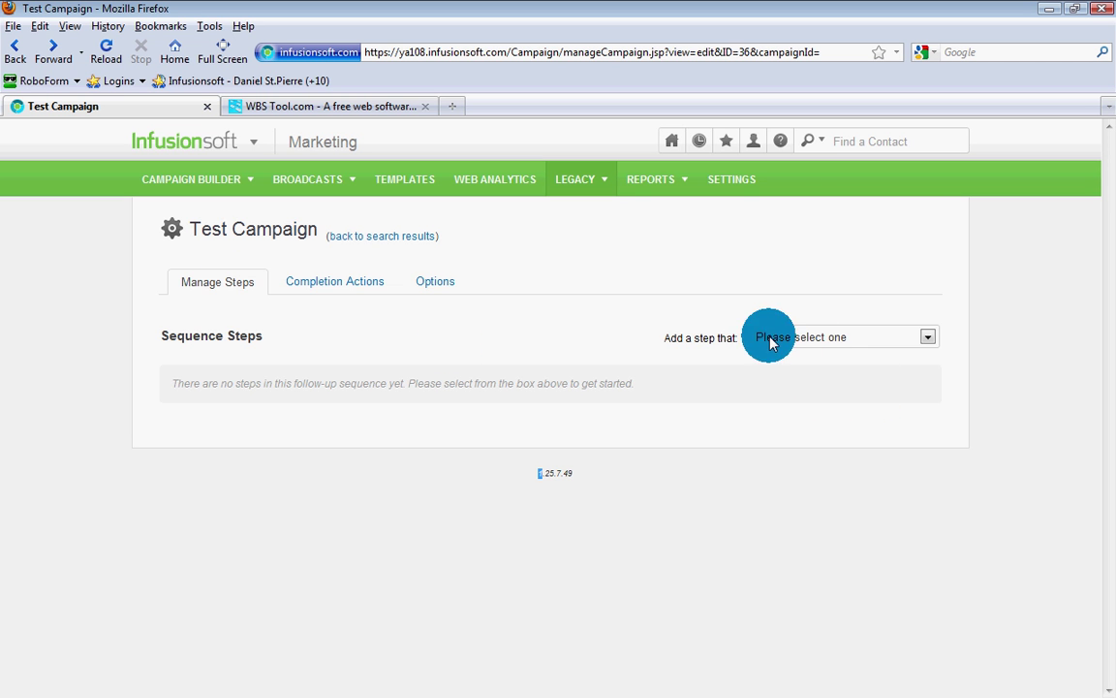
click(397, 248)
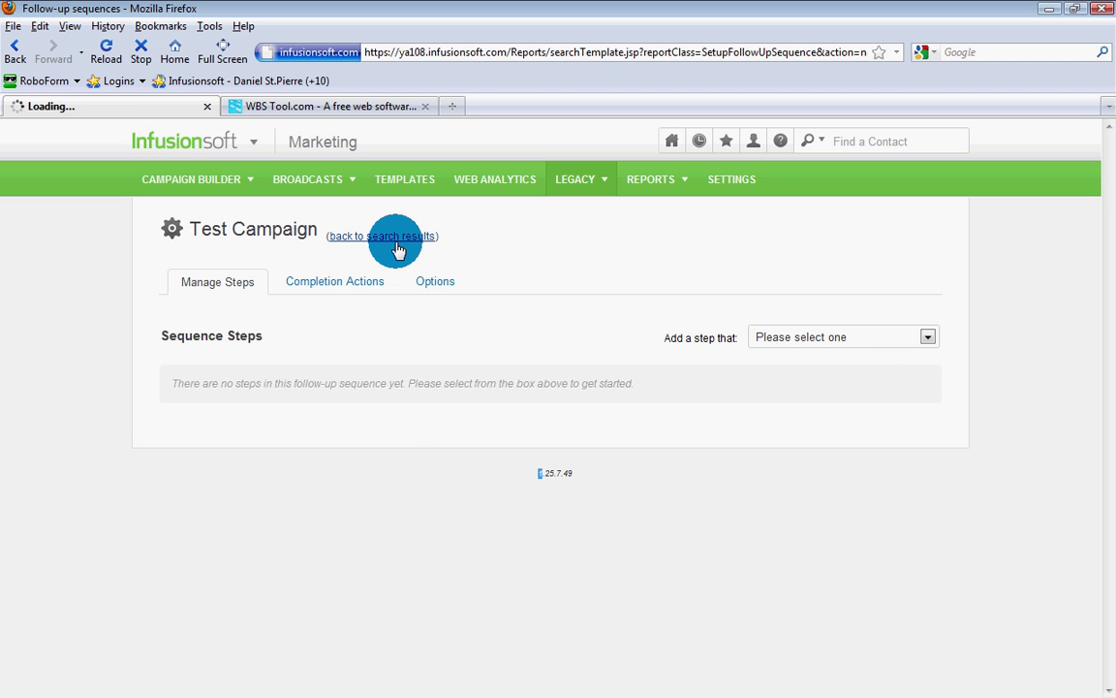
click(276, 424)
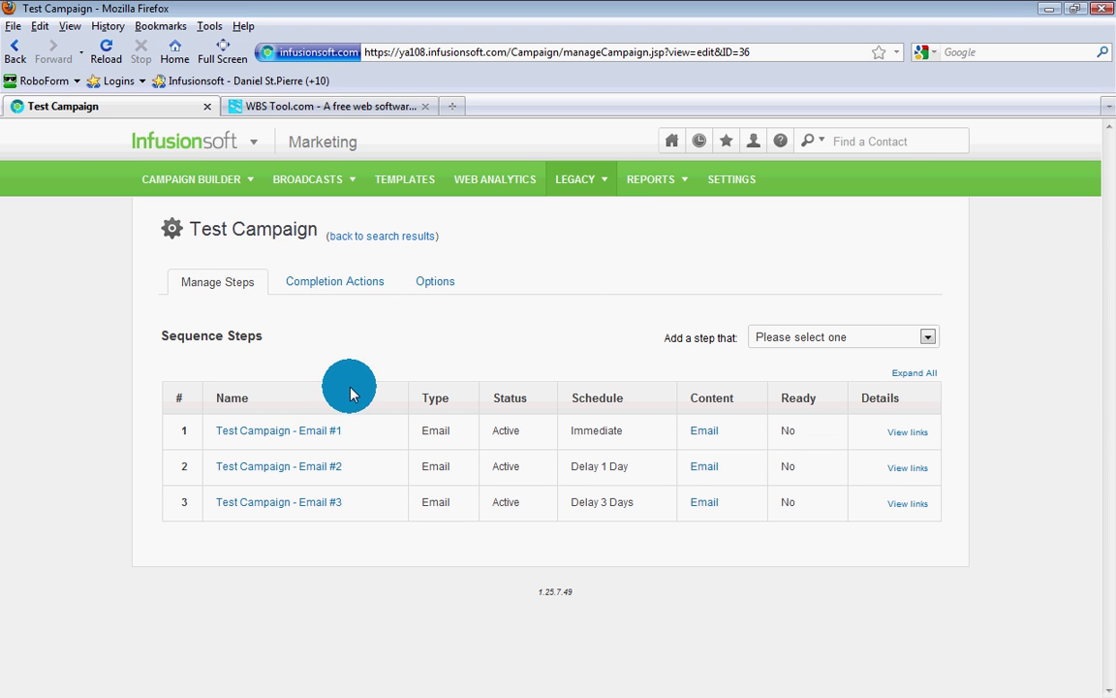
Step: Go to the Legacy web forms list and start adding a new web form
click(339, 286)
mouse_move(575, 184)
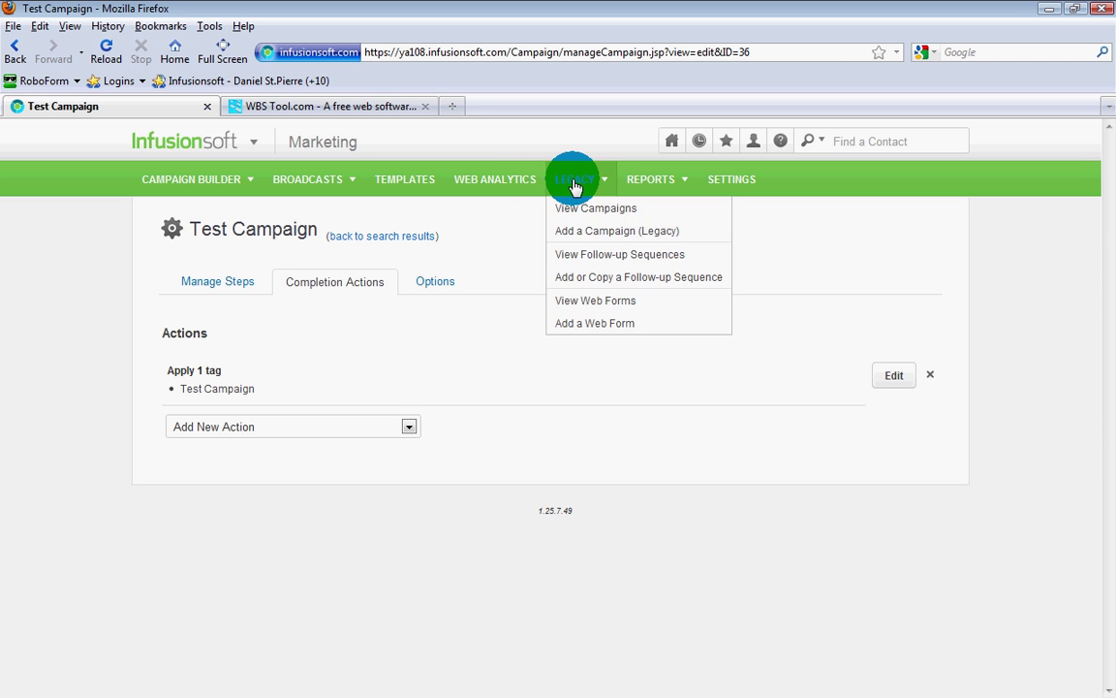
click(562, 276)
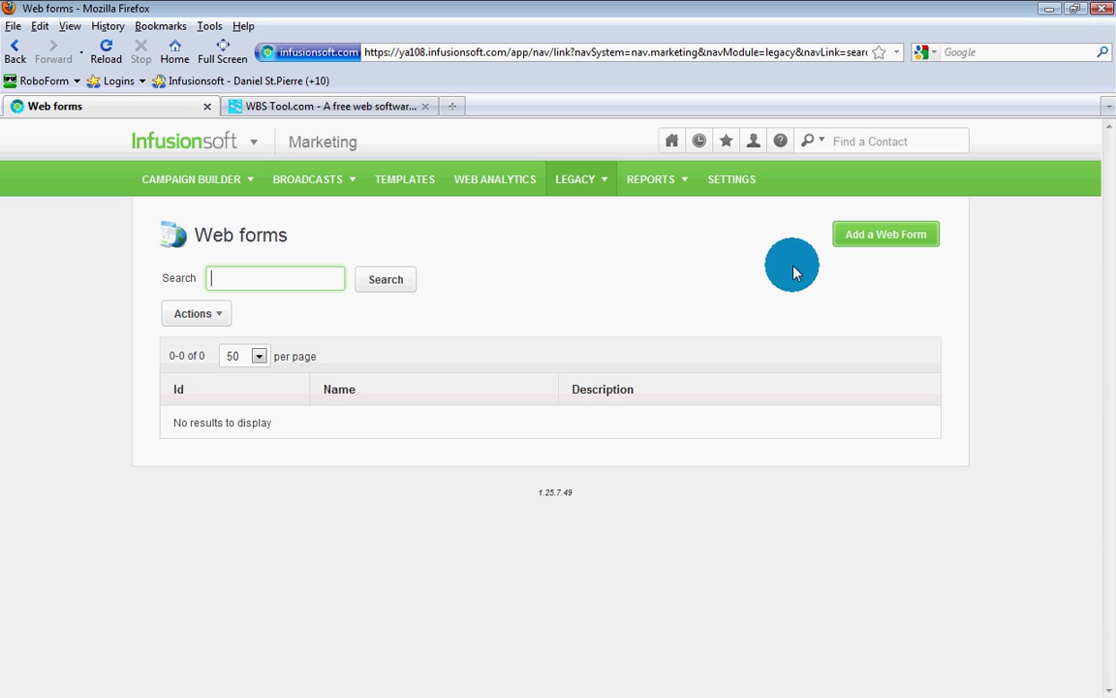
click(858, 249)
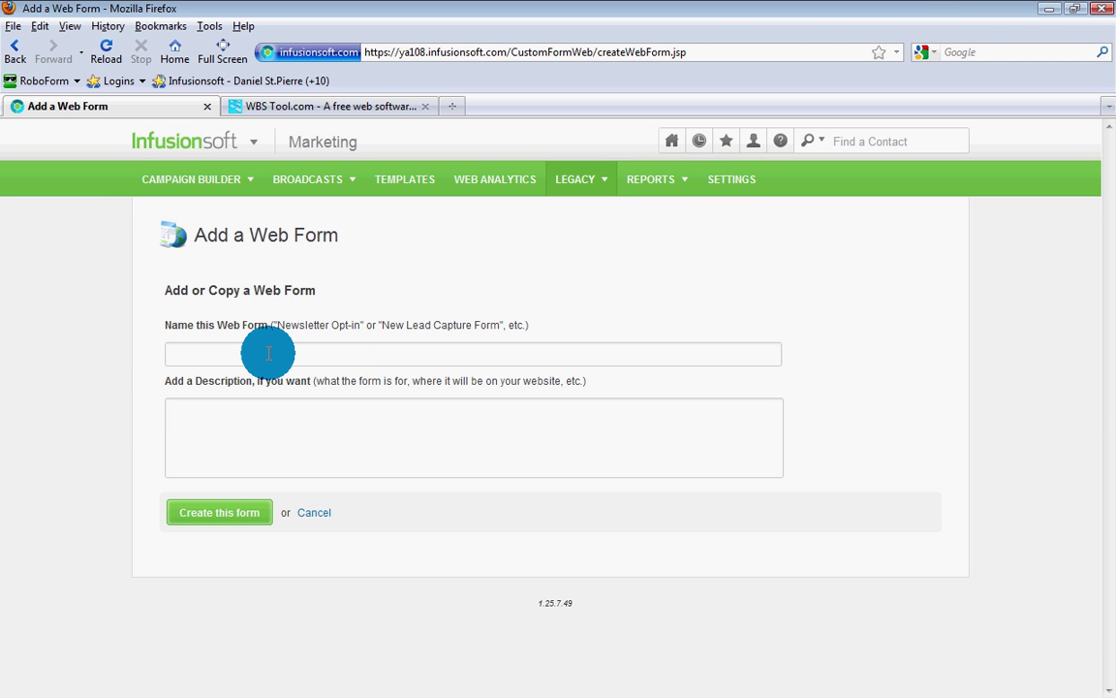
Step: Name the new web form 'Test Campaign', correcting the typos along the way
click(268, 354)
text(Cam)
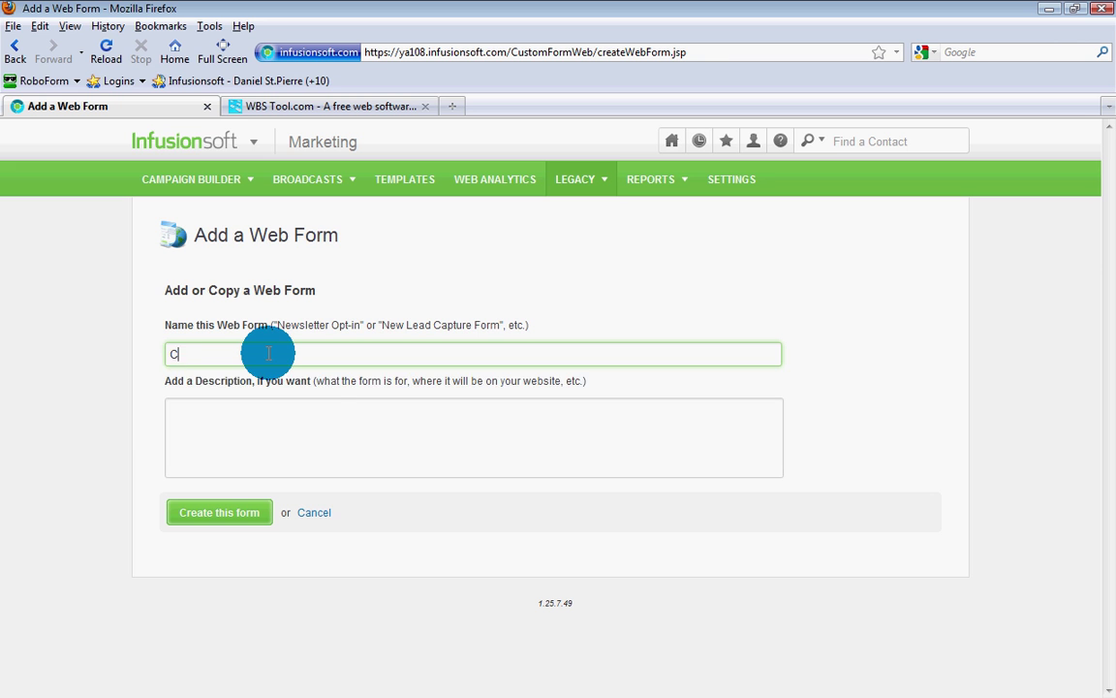
key(BackSpace)
key(BackSpace)
key(BackSpace)
text(Tes)
key(BackSpace)
key(BackSpace)
text(t Campaign)
Step: Create the Test Campaign form, check its preview, and open it in the Web Form Builder
click(215, 523)
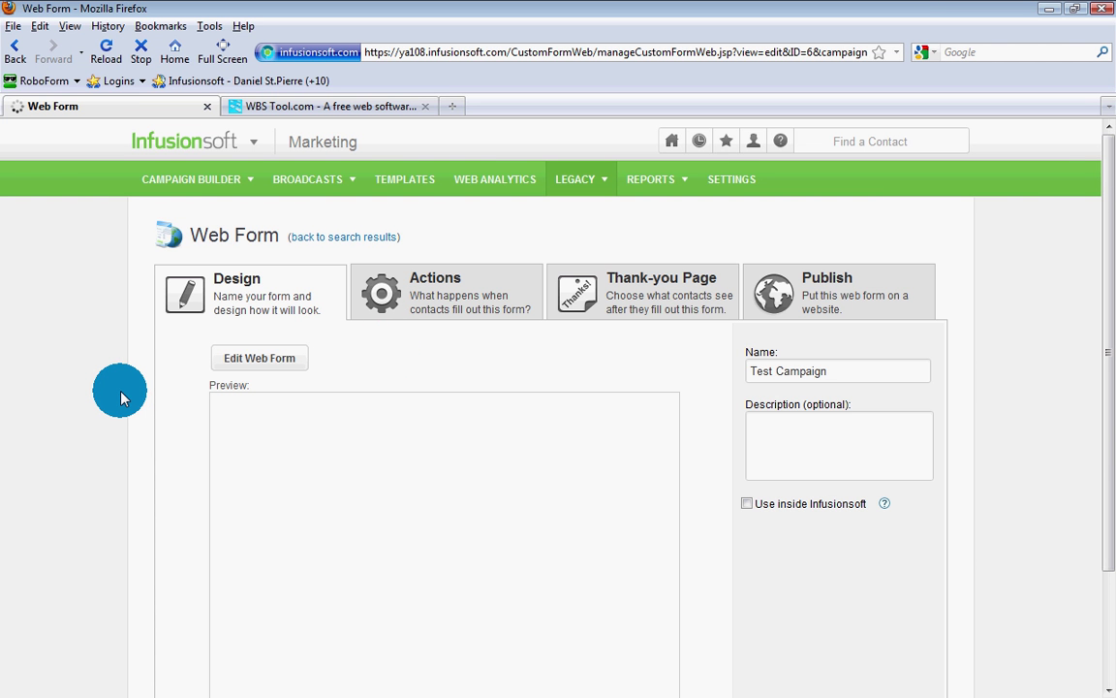
scroll(121, 398, down, 2)
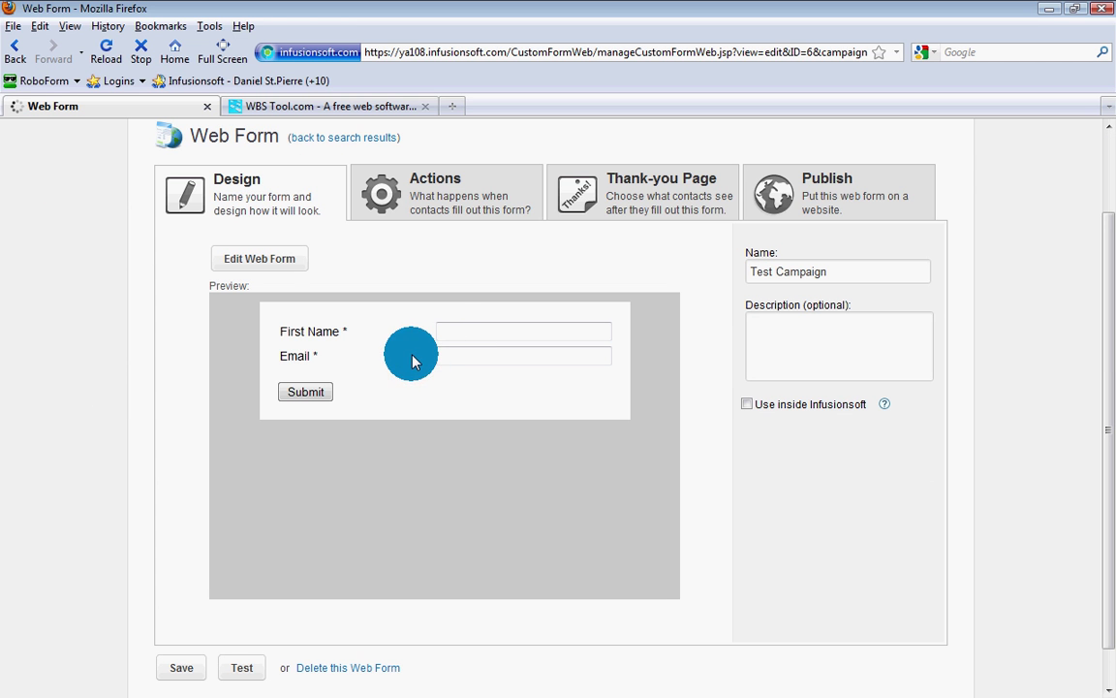
click(260, 260)
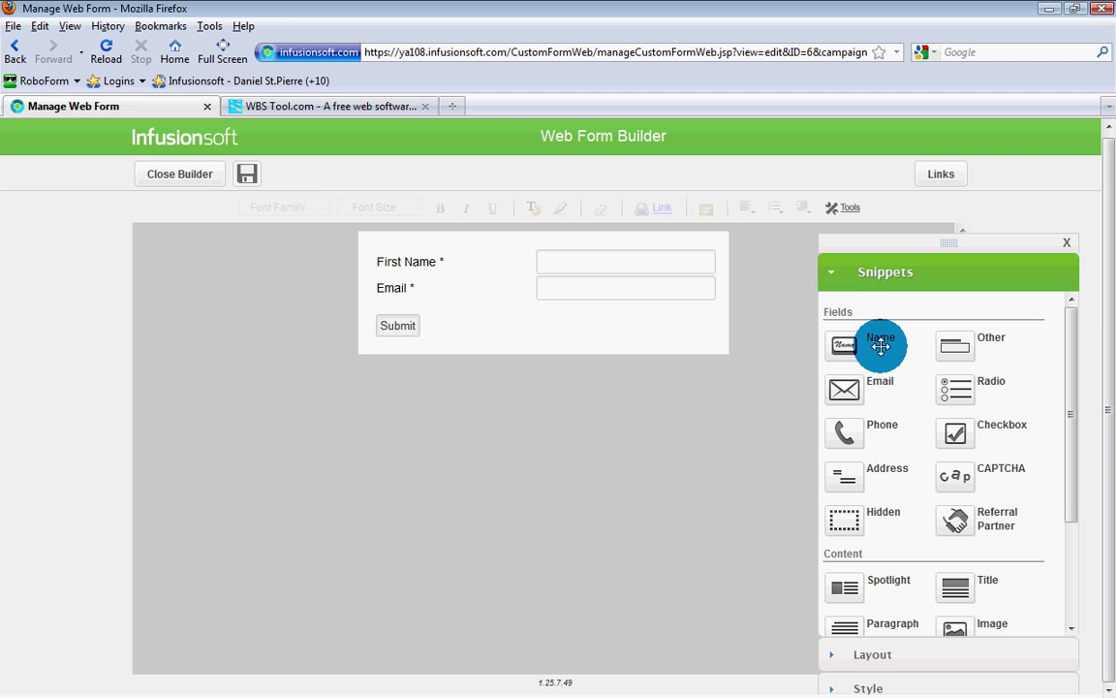
Step: Add a Last Name field between First Name and Email, then save when closing the builder
drag(880, 346, 668, 300)
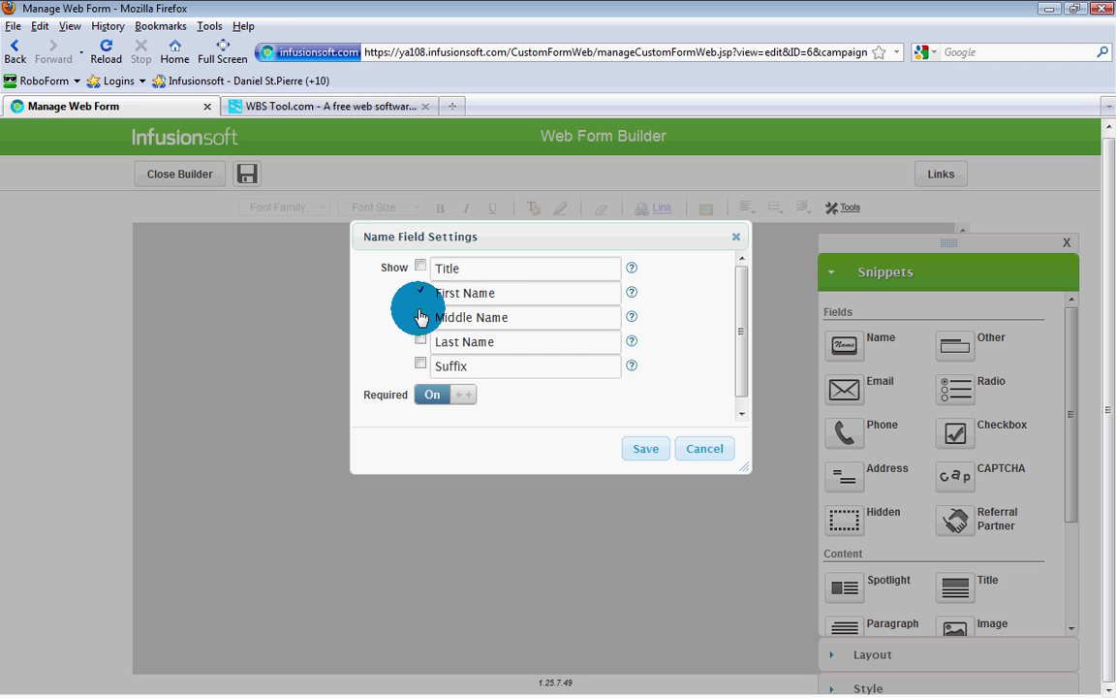
click(420, 339)
click(420, 289)
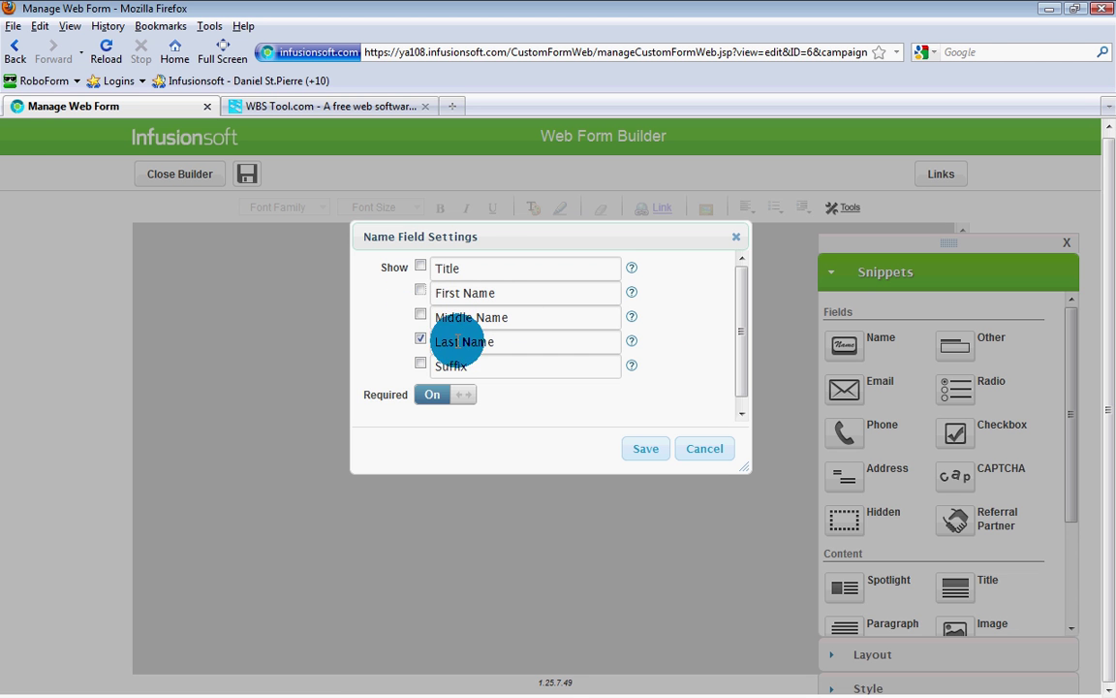
click(647, 450)
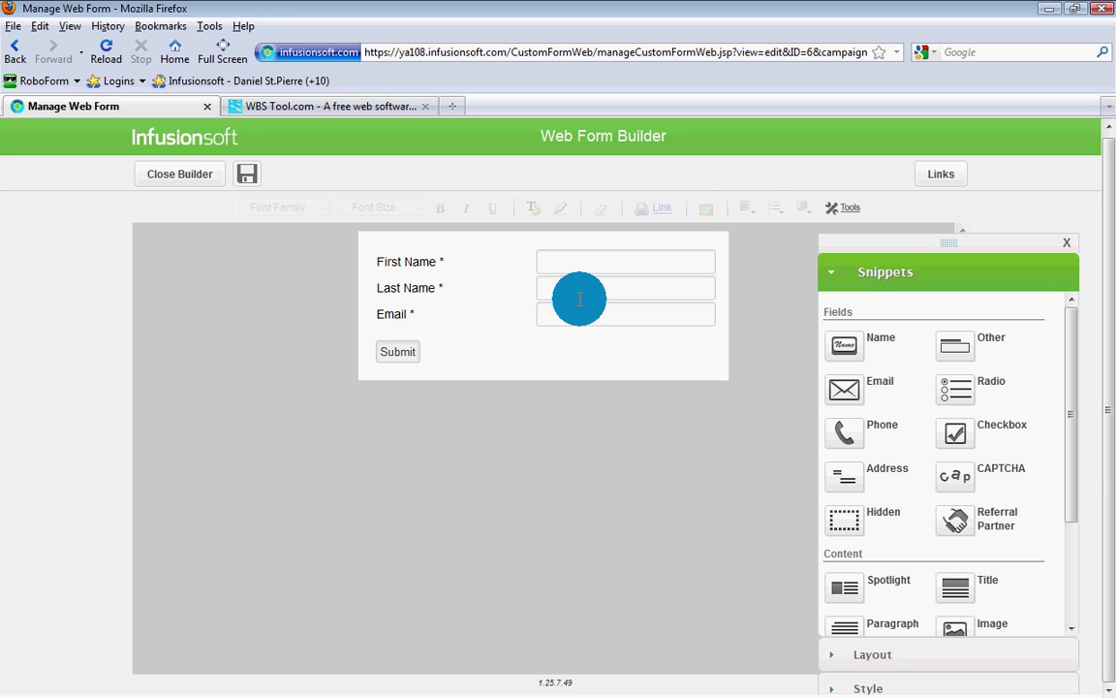
click(207, 186)
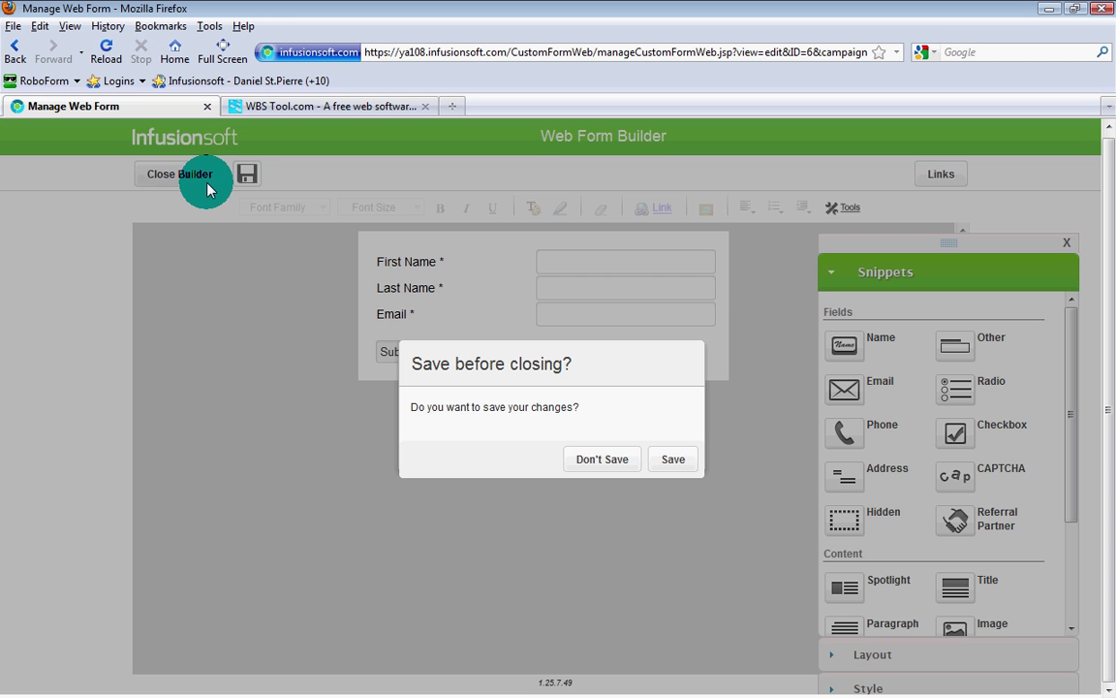
click(661, 462)
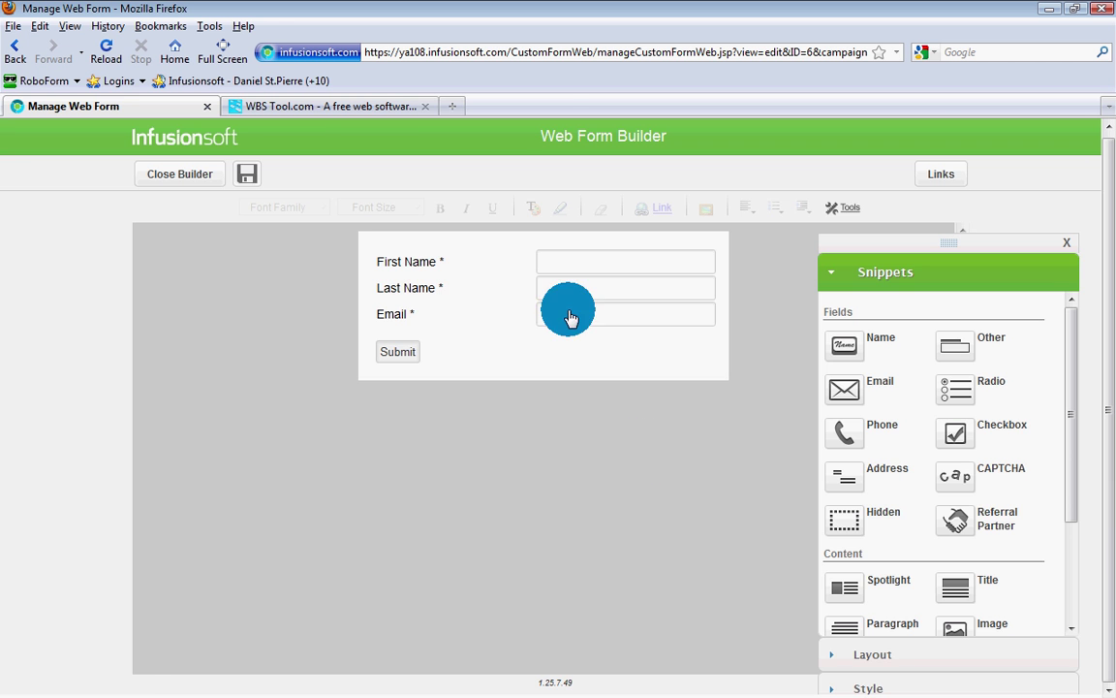
Step: Review the form's Actions tab, trying Apply/remove tag as a new action, then cancelling it
click(180, 173)
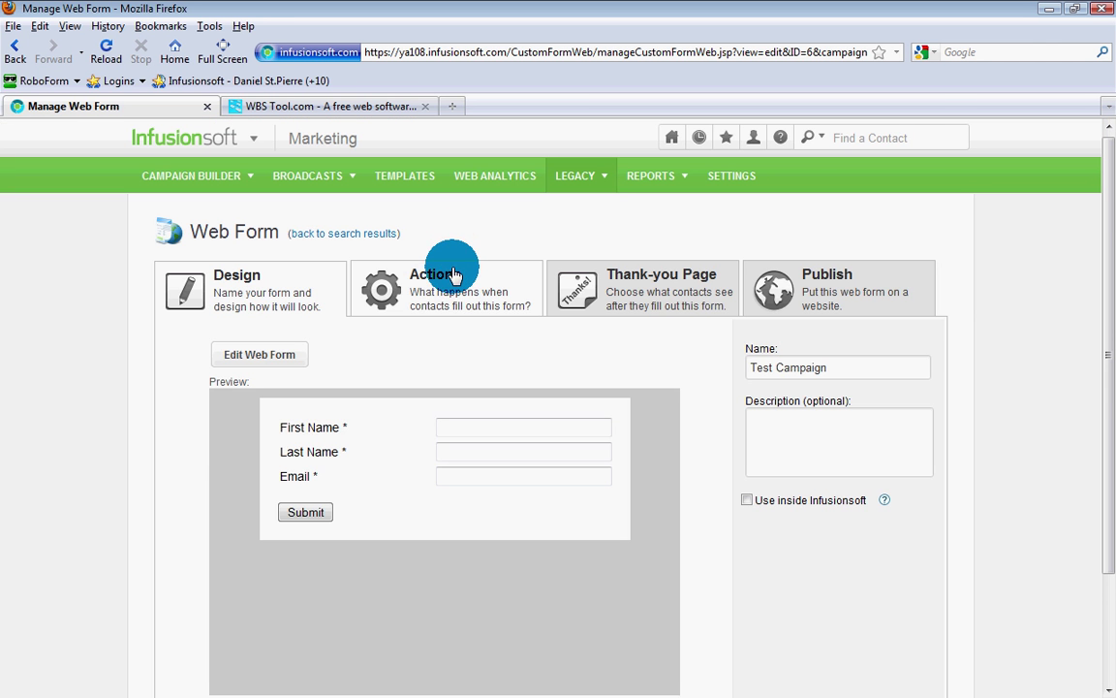
click(453, 281)
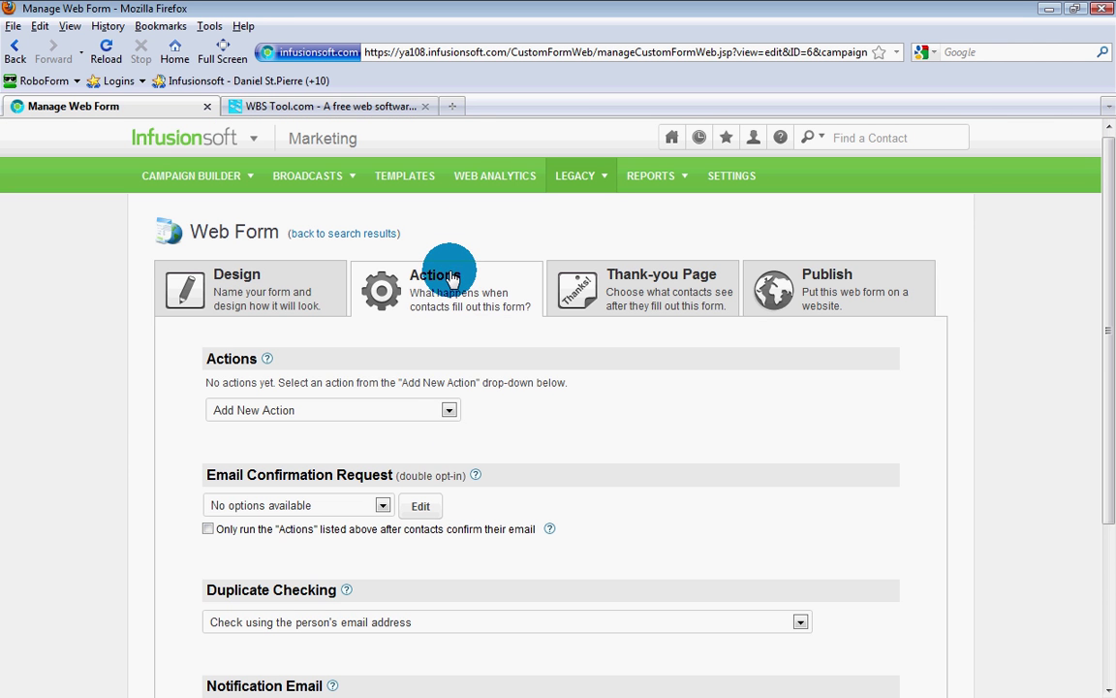
click(449, 411)
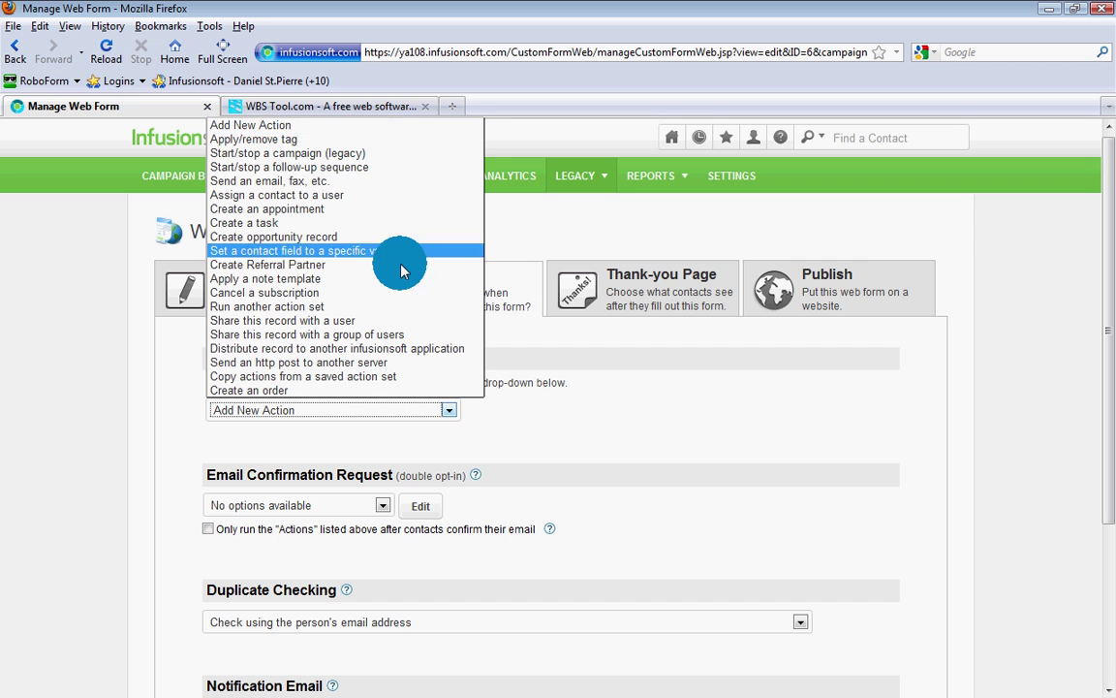
click(395, 142)
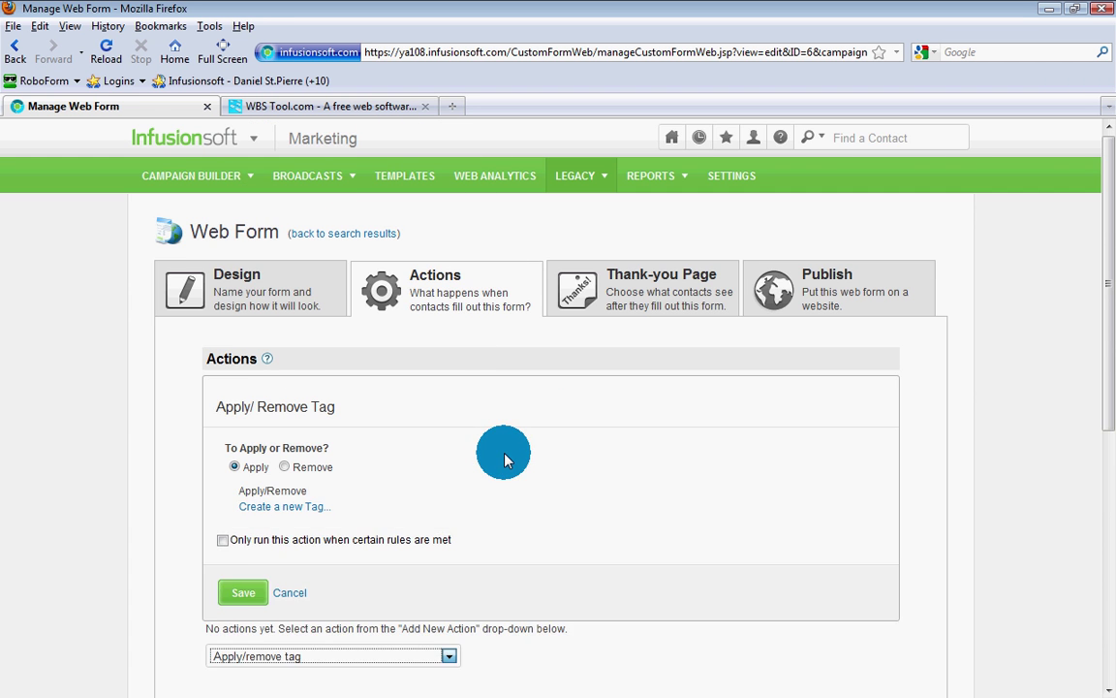
scroll(468, 481, down, 4)
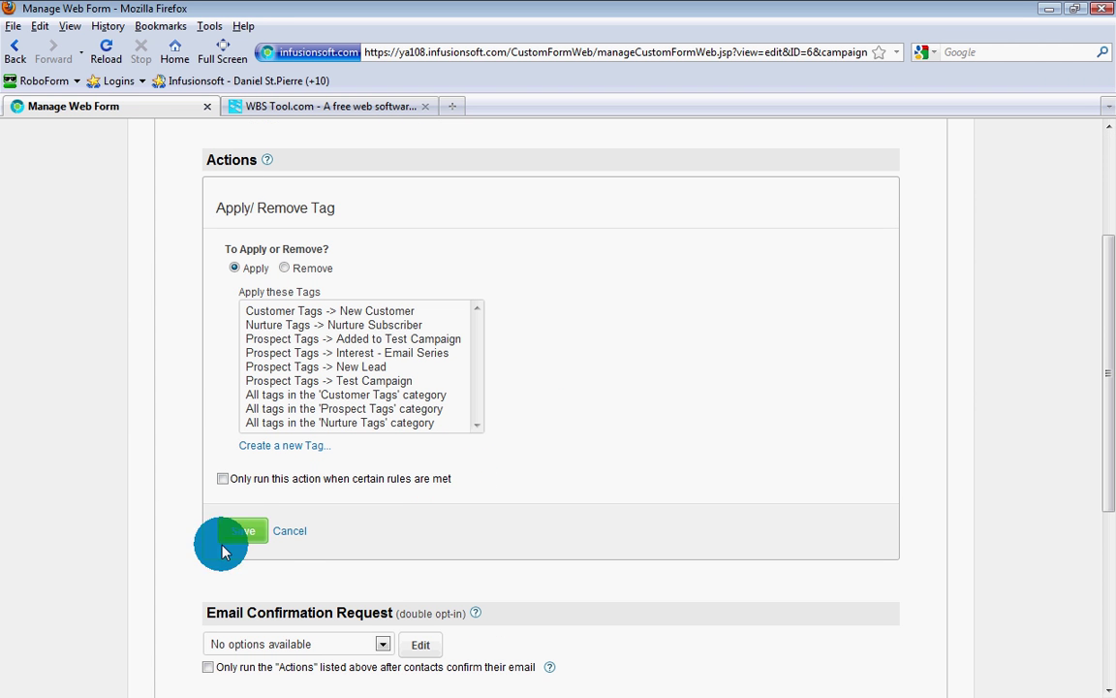
click(290, 532)
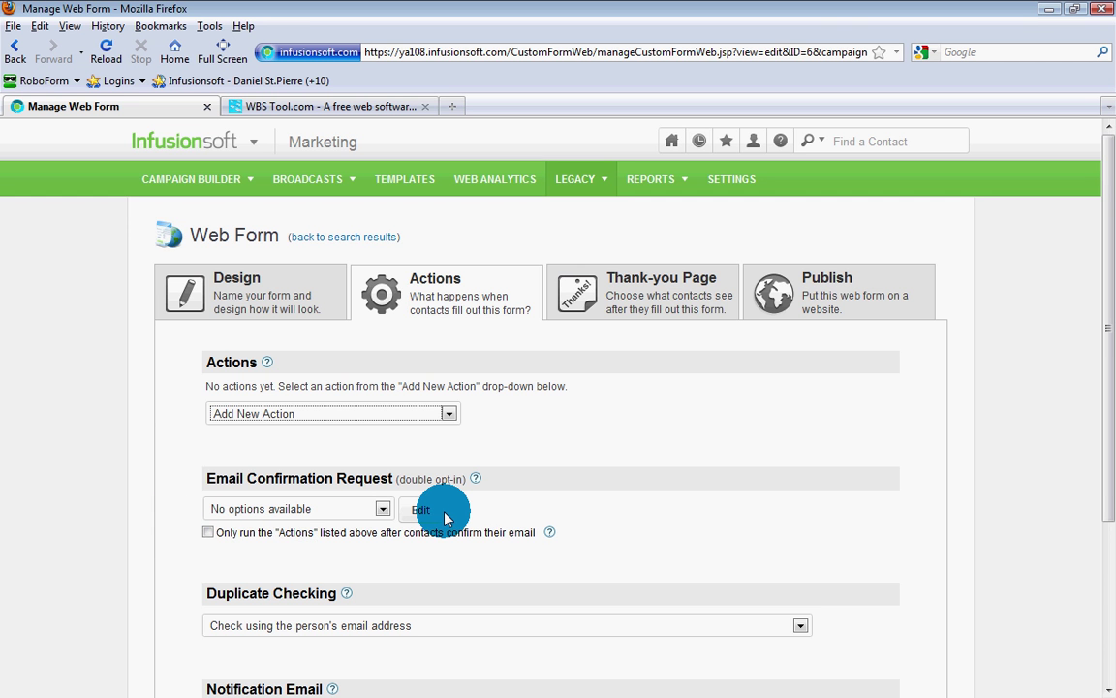
scroll(444, 518, down, 4)
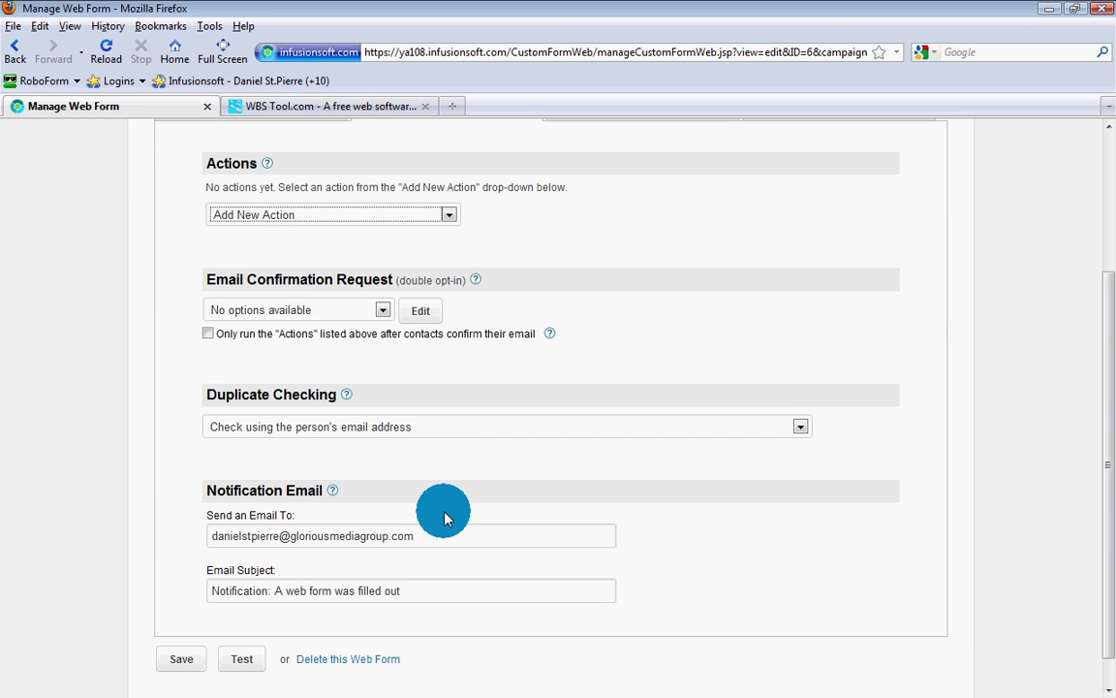
scroll(405, 502, up, 4)
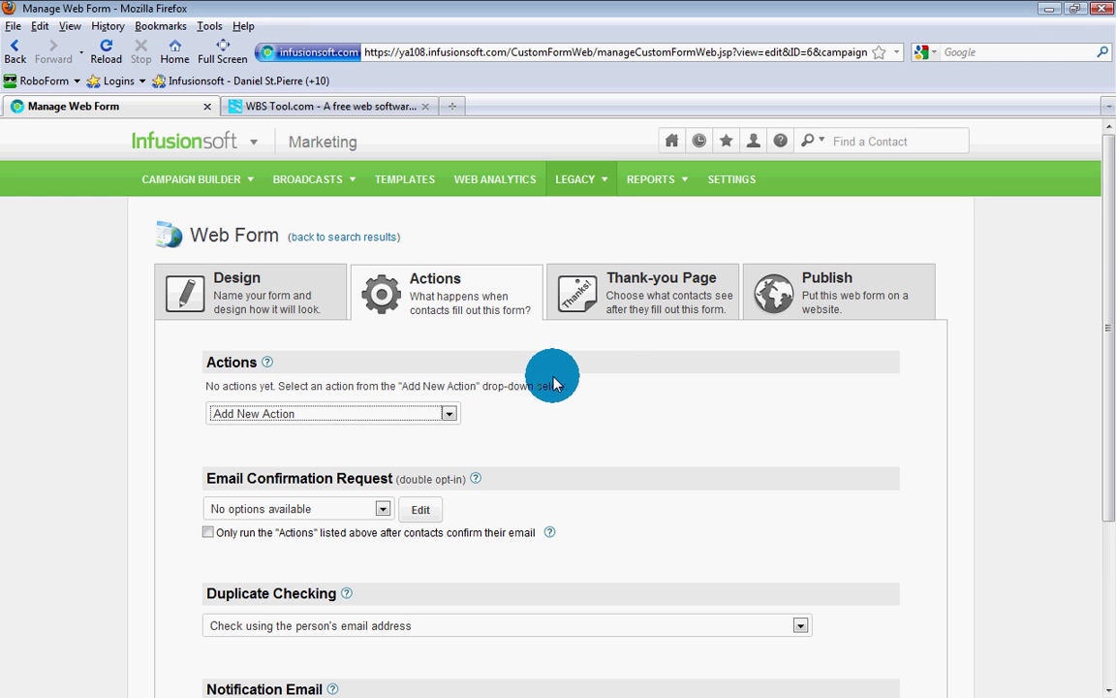
click(643, 301)
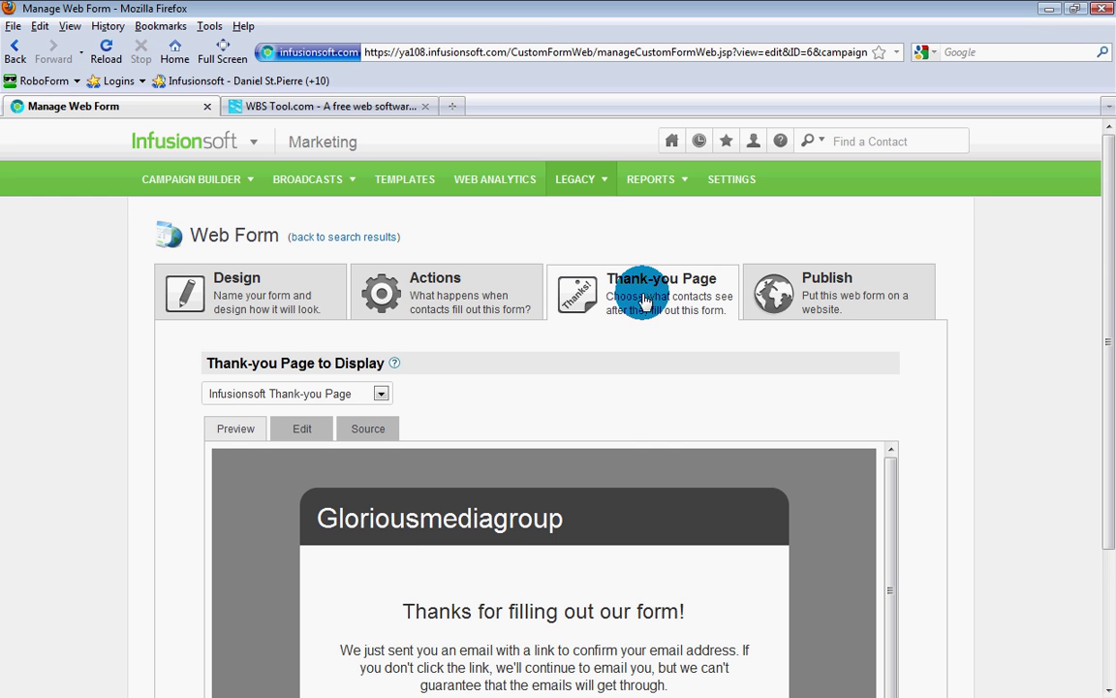
drag(1102, 235, 1101, 397)
drag(890, 369, 892, 423)
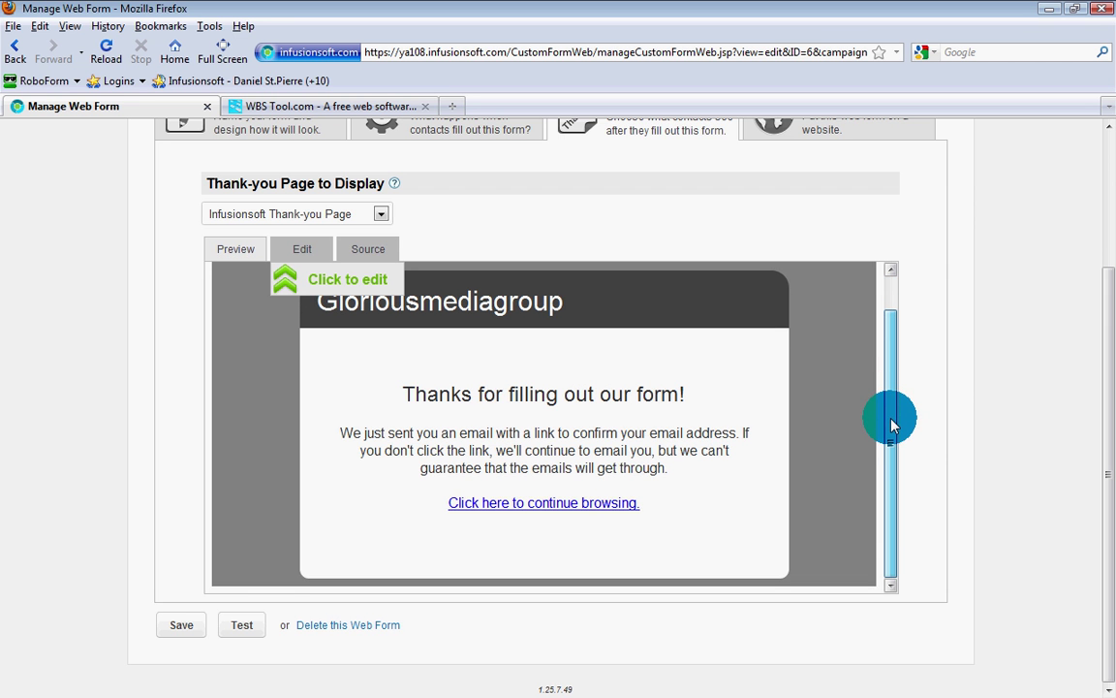
drag(891, 423, 897, 374)
scroll(962, 368, up, 2)
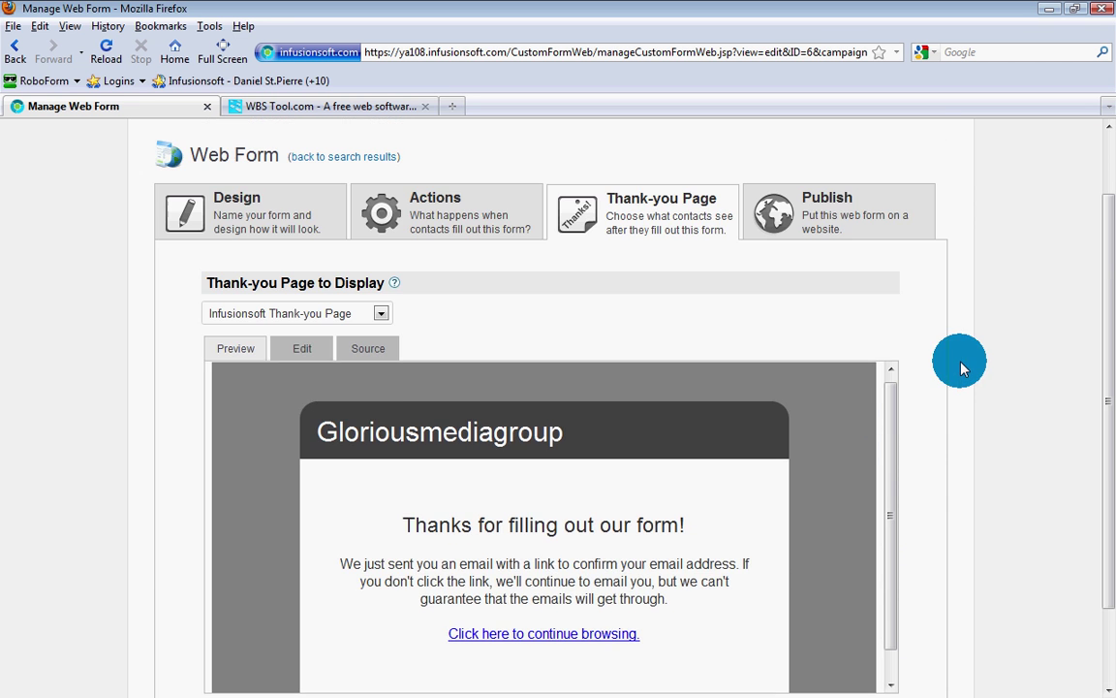
click(381, 314)
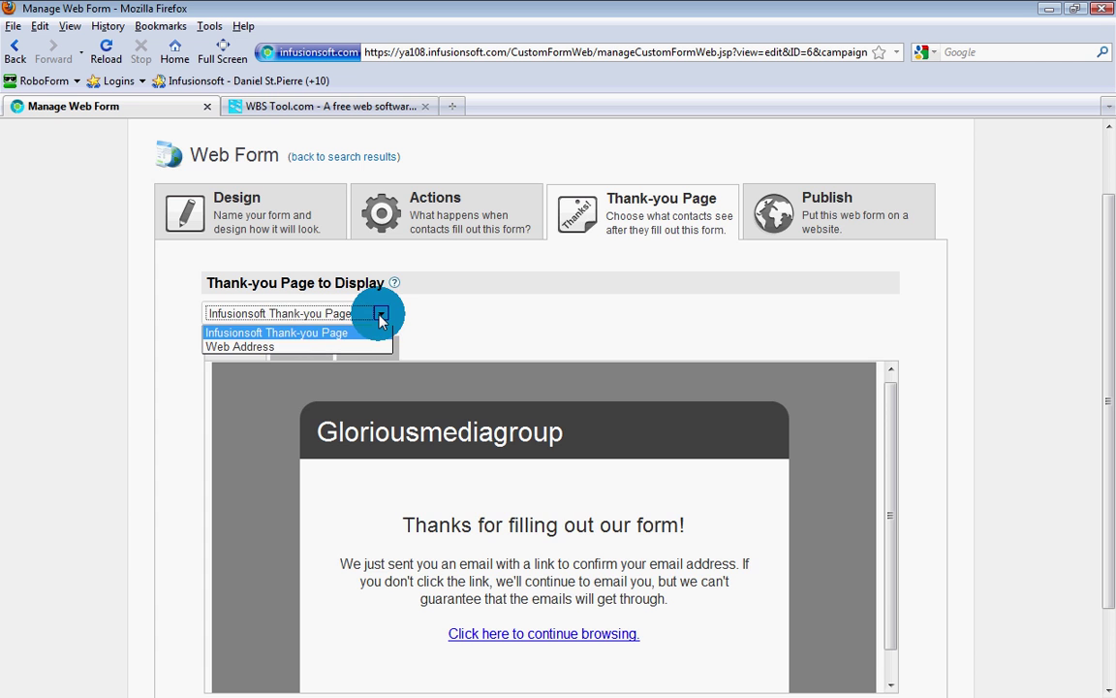
click(254, 346)
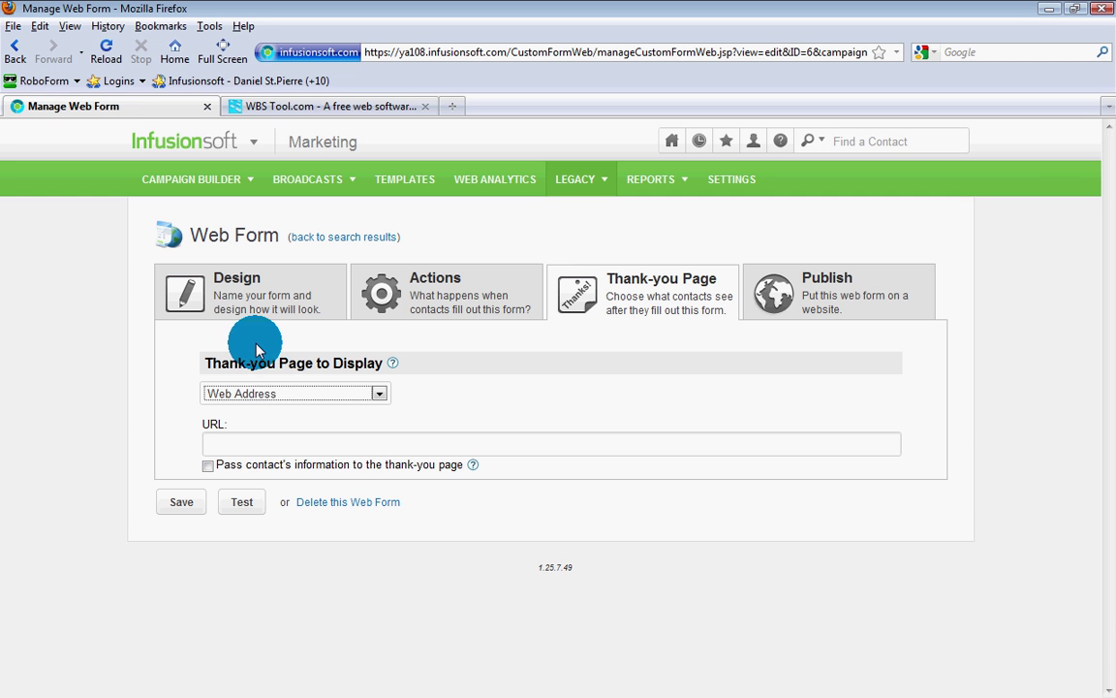
click(242, 447)
text(htt)
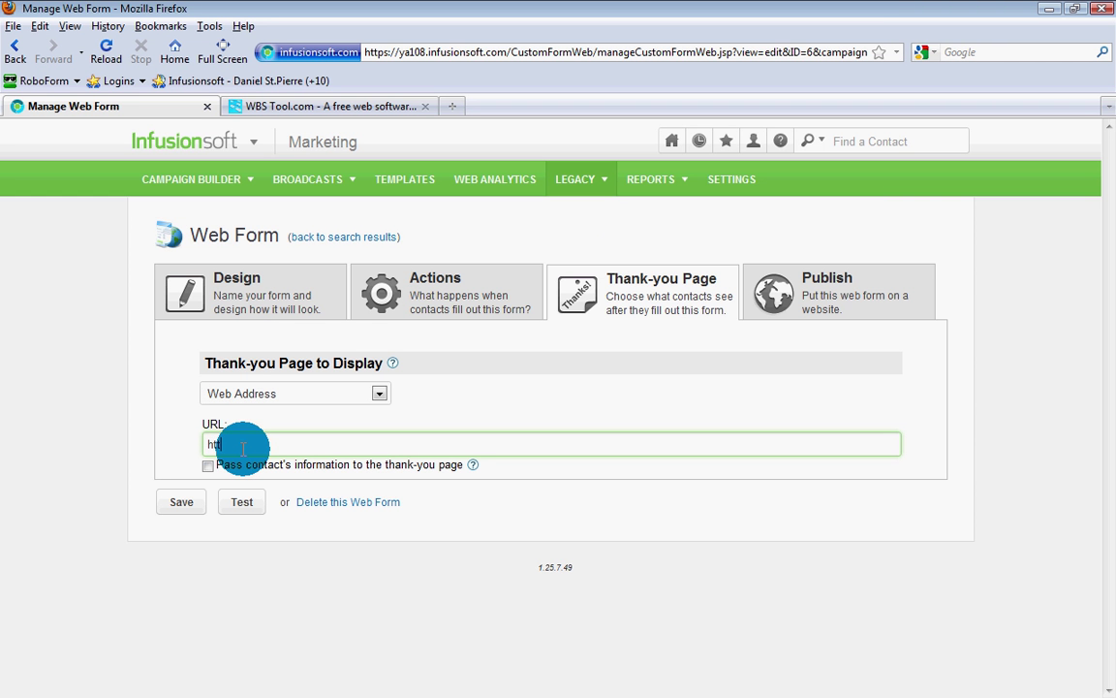
text(p://)
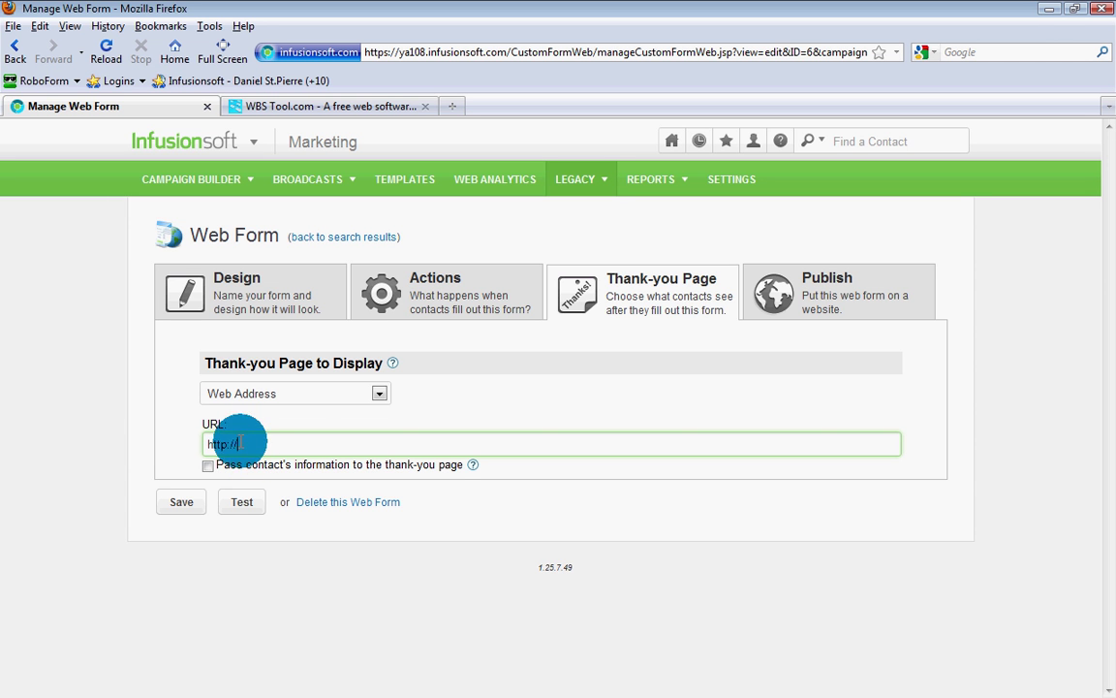
click(194, 511)
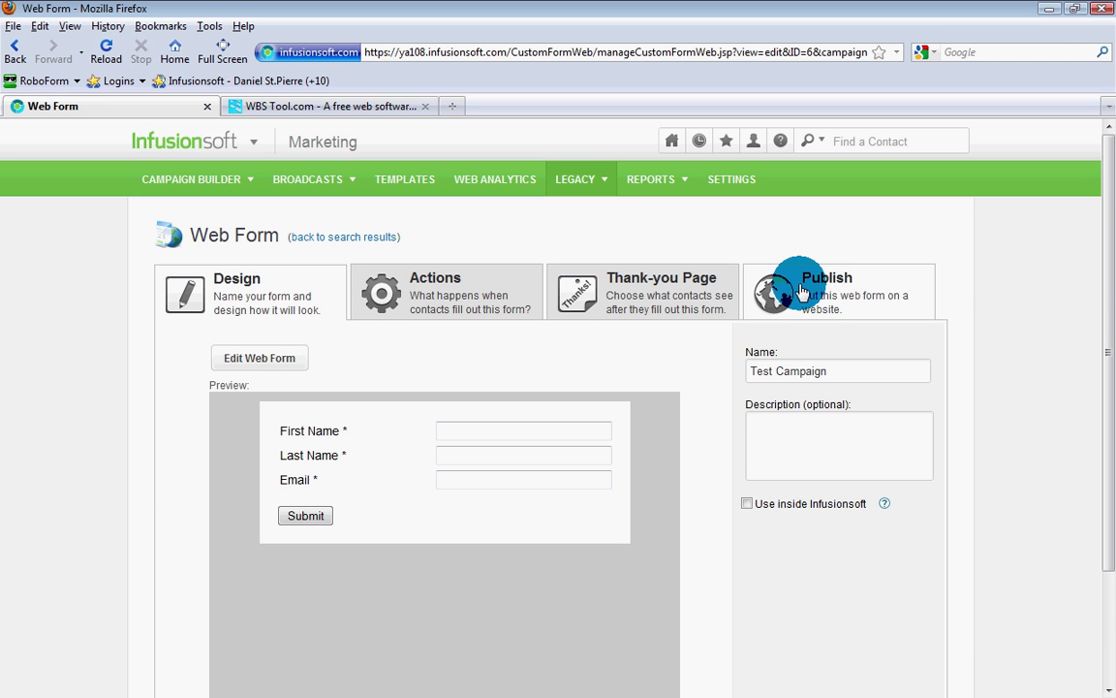
Step: In Publish, get the form's embed code as HTML Code (unstyled)
click(801, 290)
scroll(514, 403, down, 2)
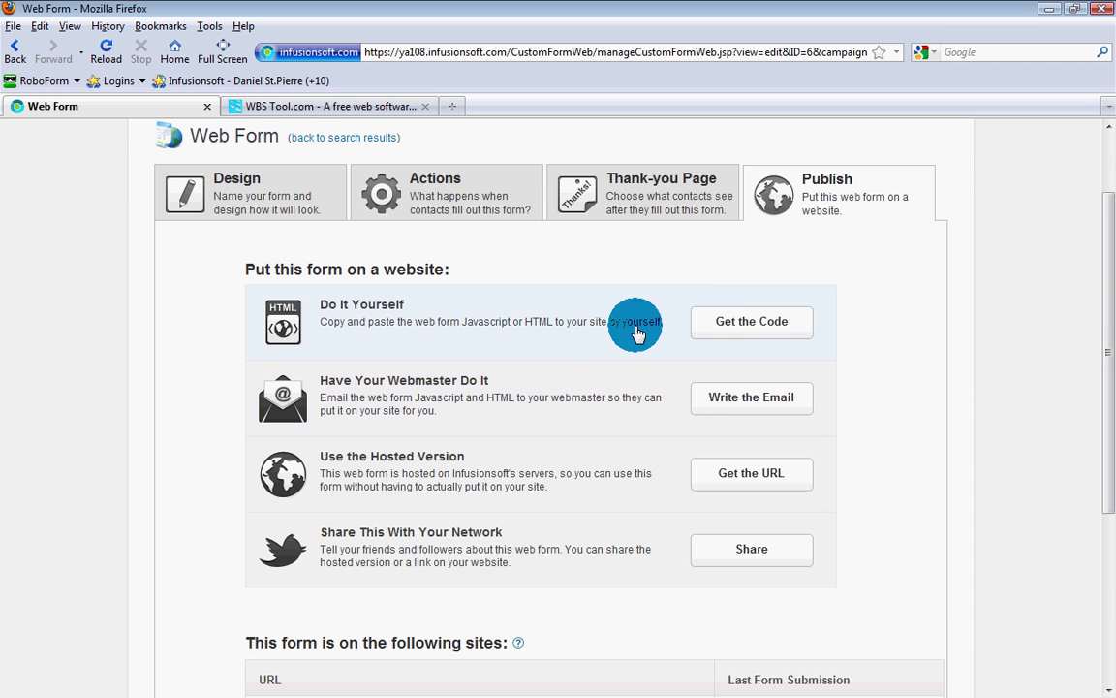
click(722, 323)
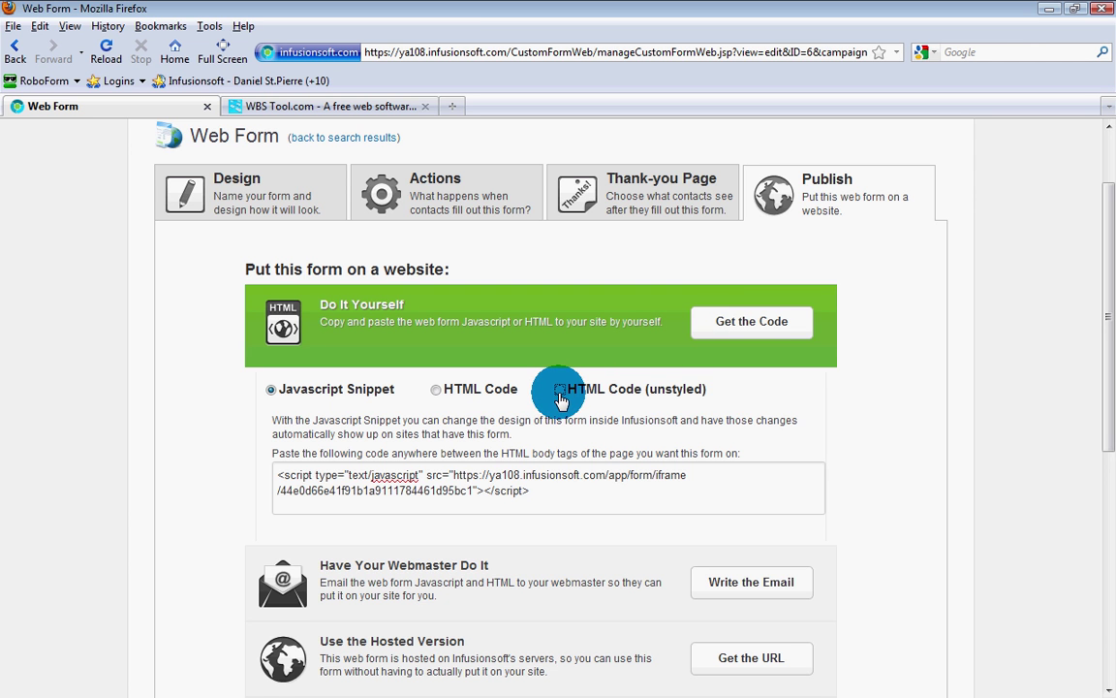
click(560, 394)
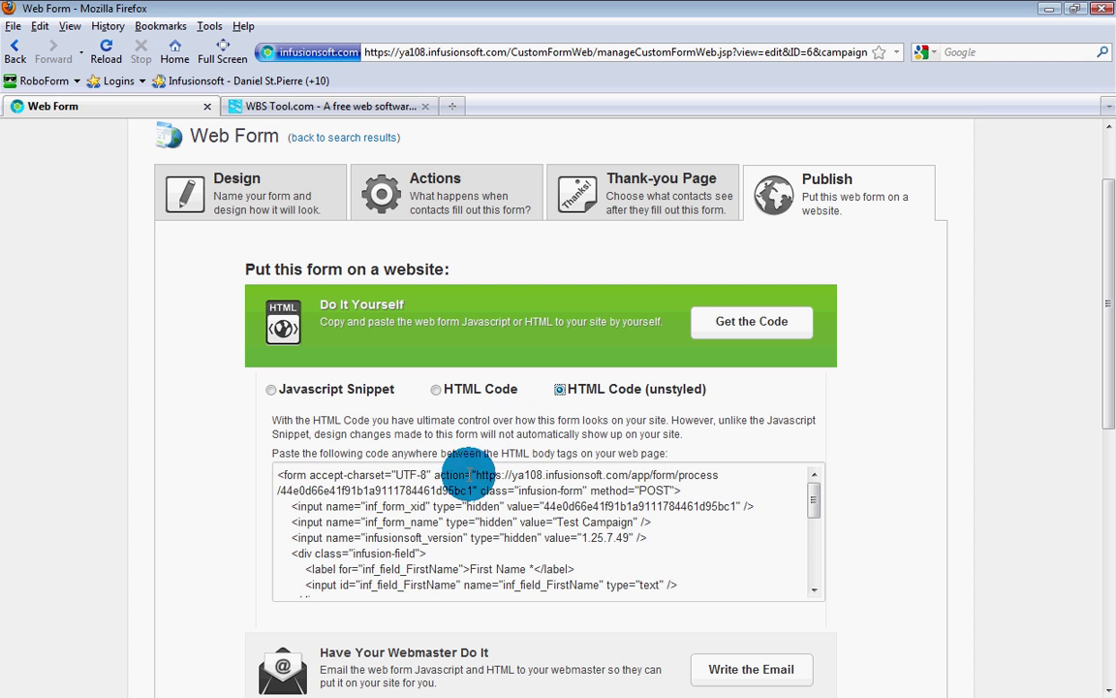
Step: Select all of the unstyled HTML code and copy it to the clipboard
click(433, 491)
key(ctrl+a)
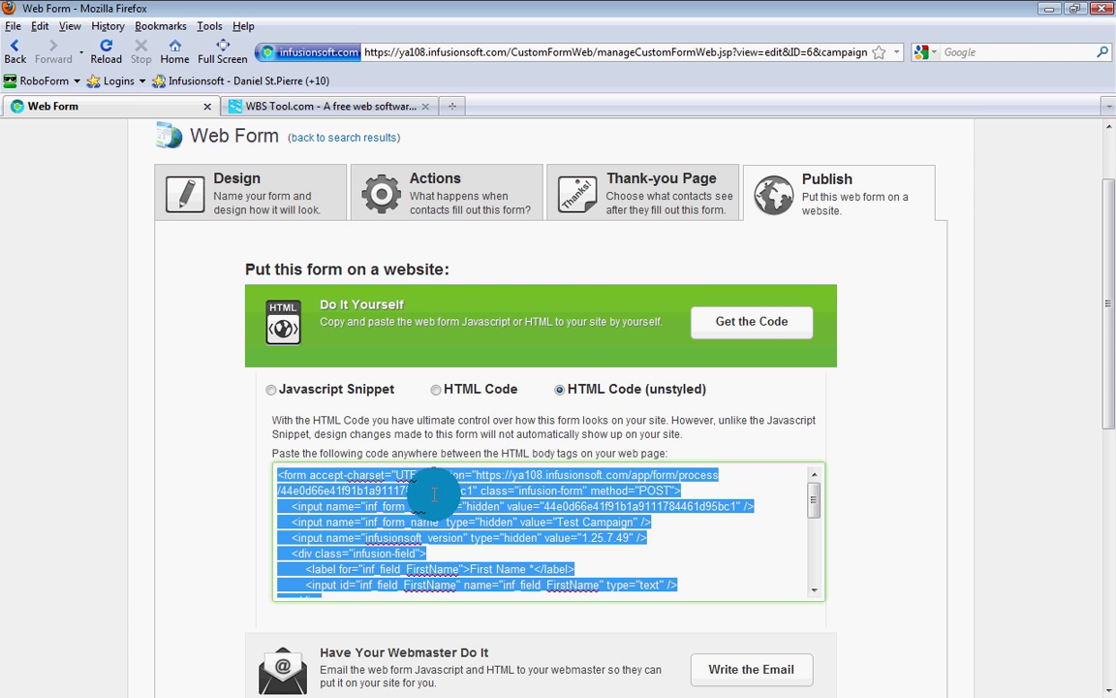
right_click(433, 495)
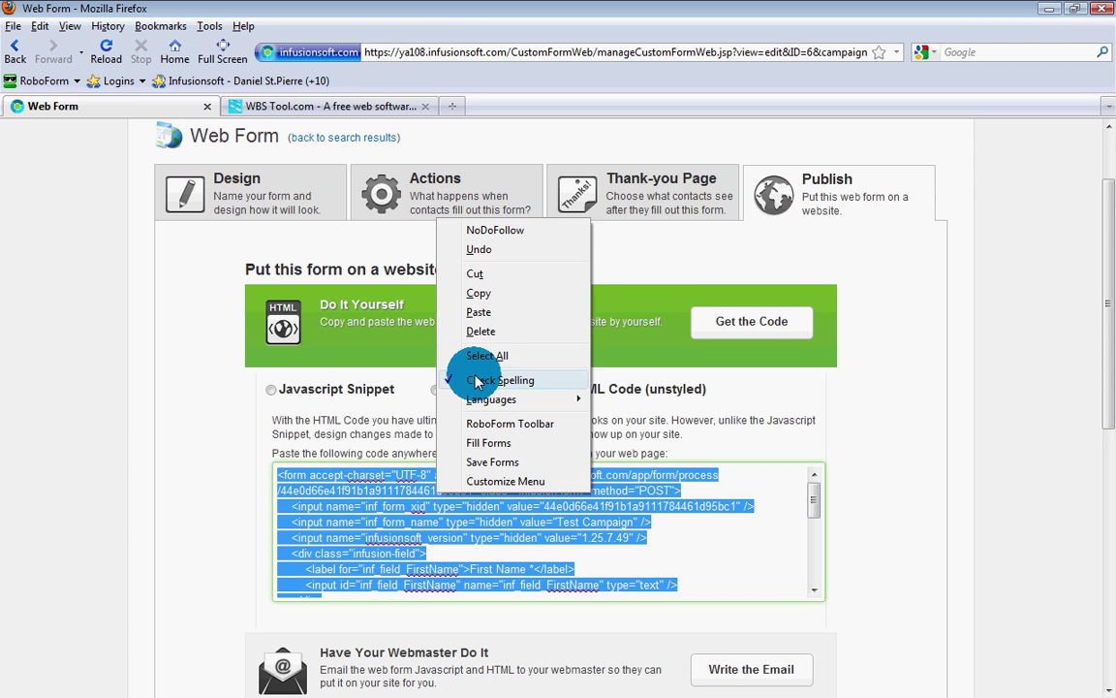
click(491, 303)
click(225, 488)
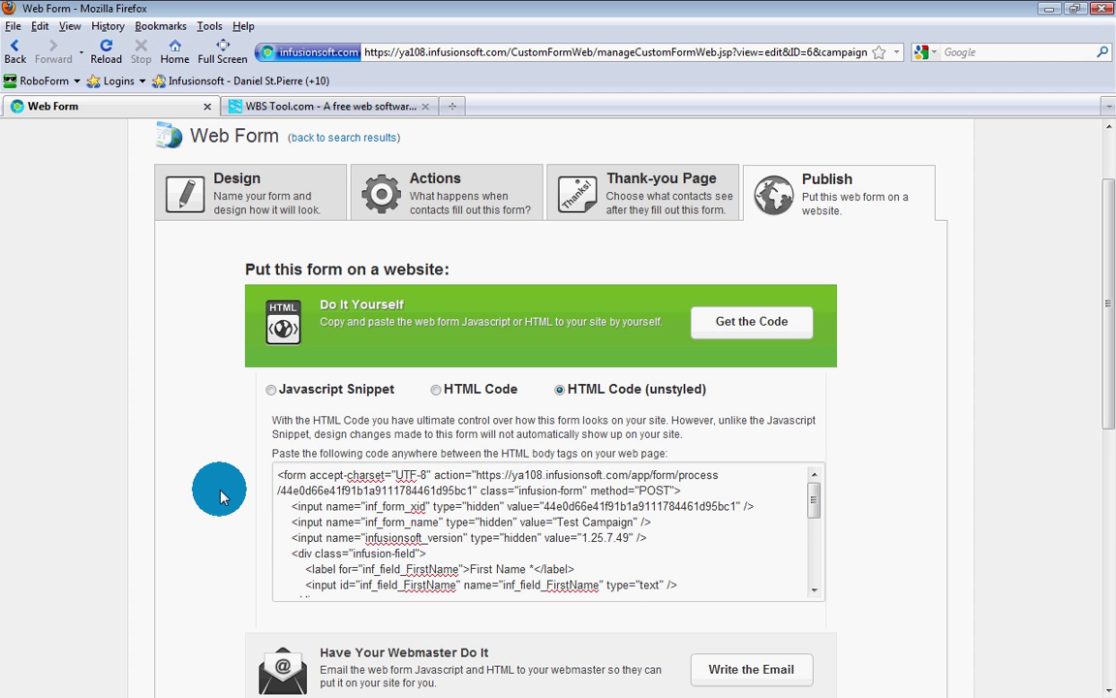
drag(815, 498, 816, 571)
click(889, 547)
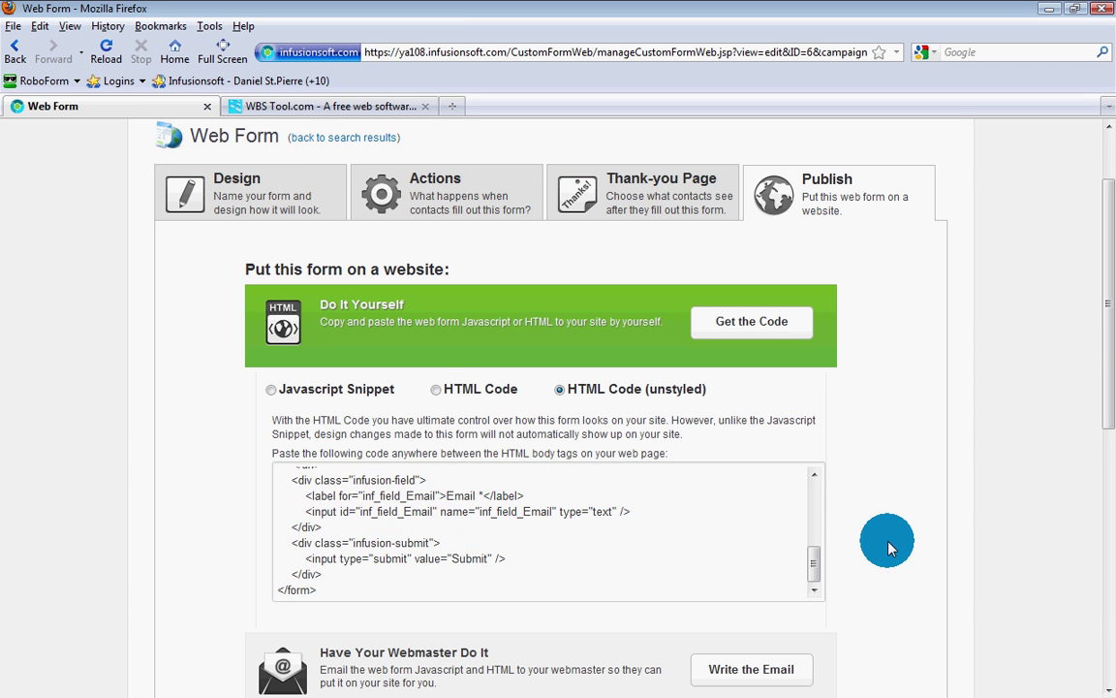
scroll(890, 547, down, 10)
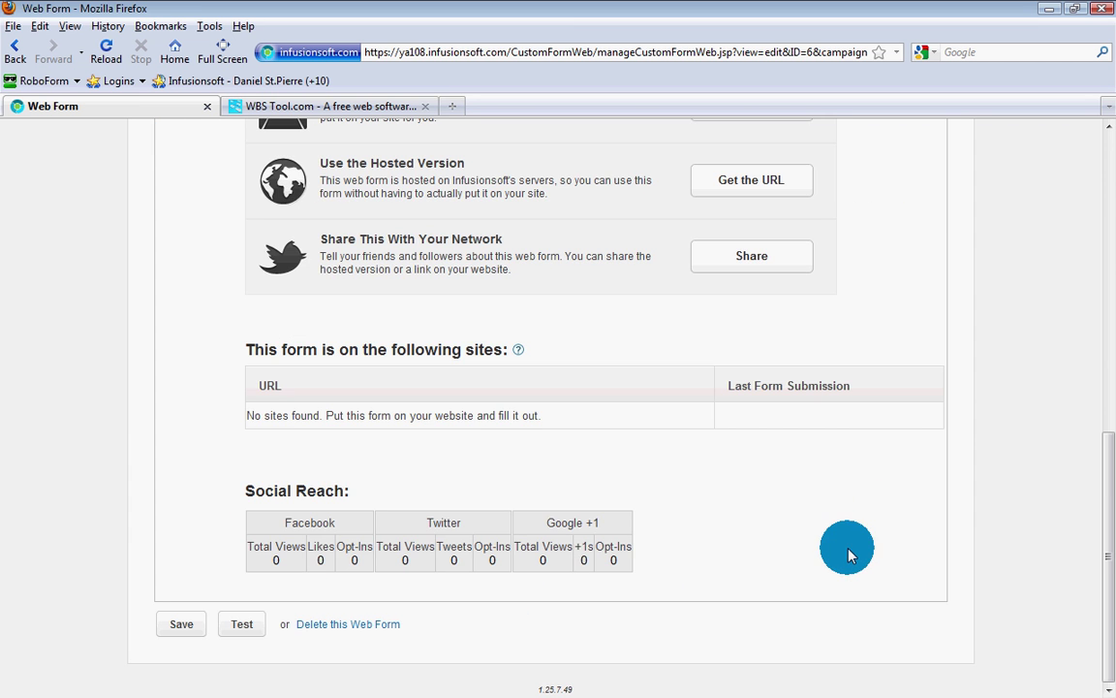
Step: Submit a test entry with a first name, last name and email, then dismiss the invalid-URL alert
click(241, 624)
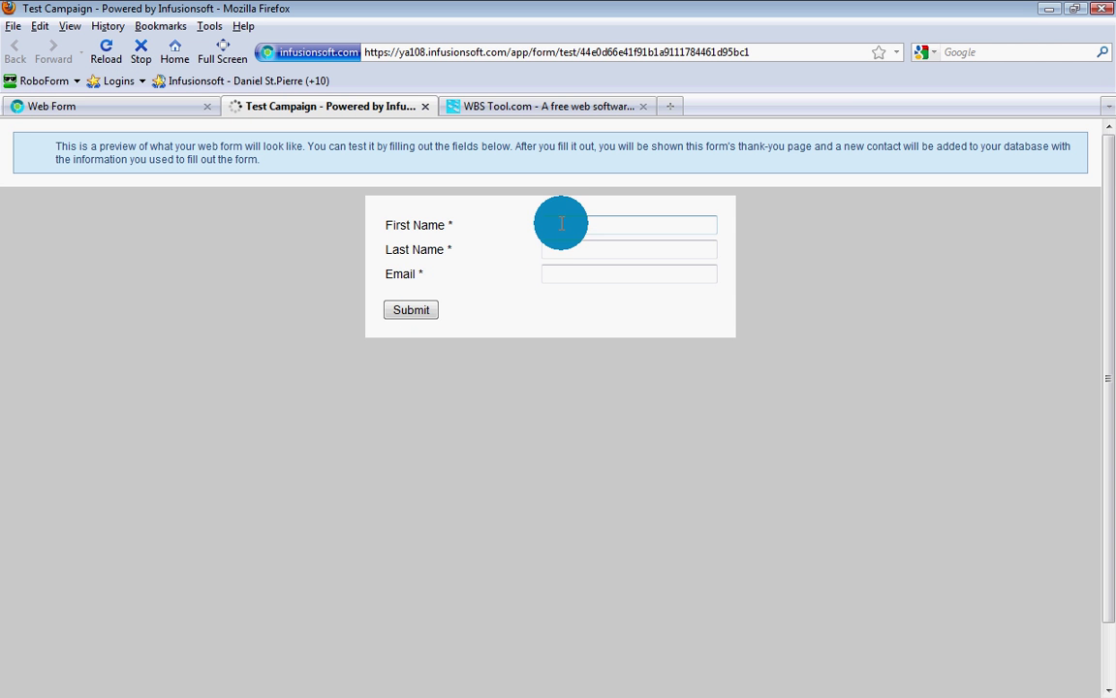
click(561, 224)
text(Bob)
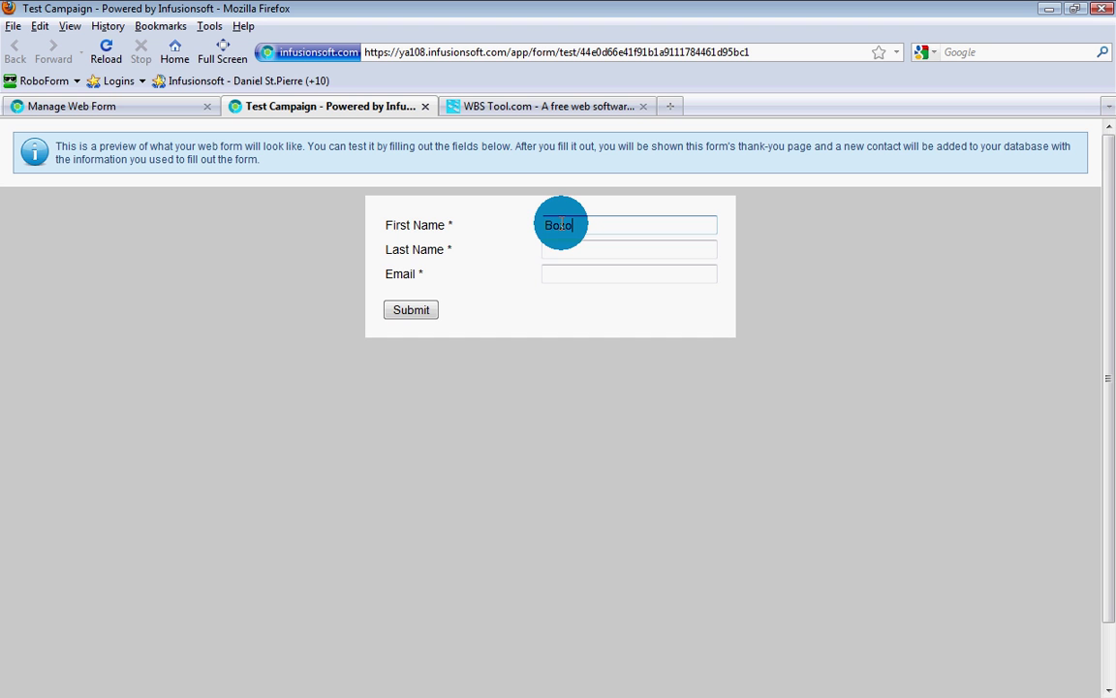
key(Tab)
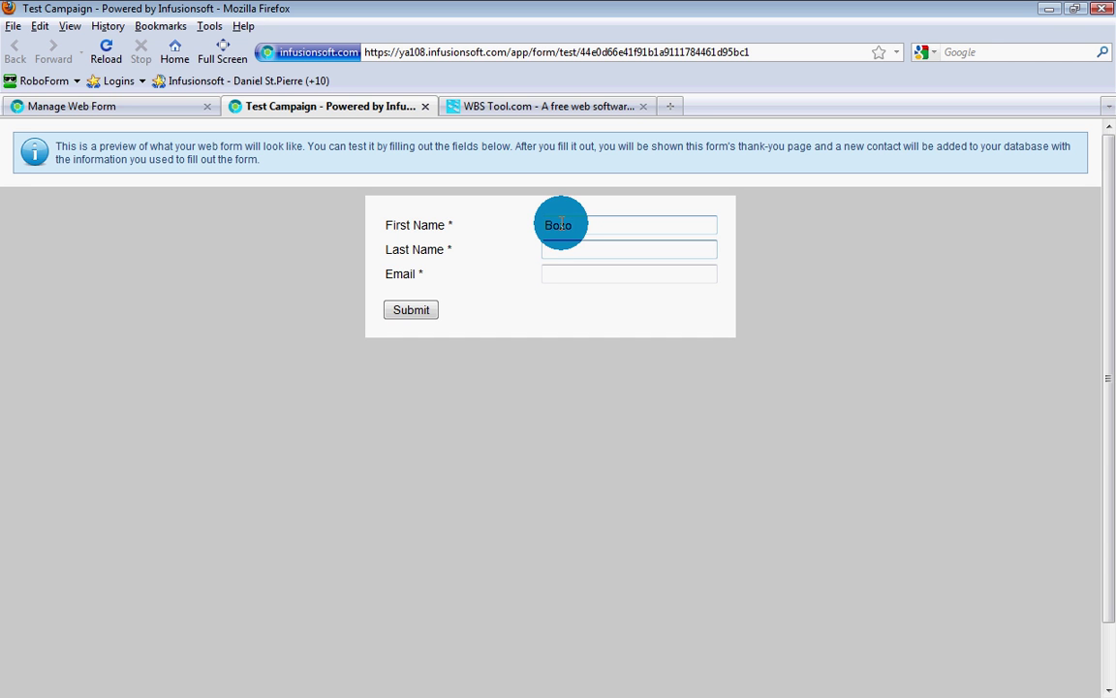
text(The Clown)
key(Tab)
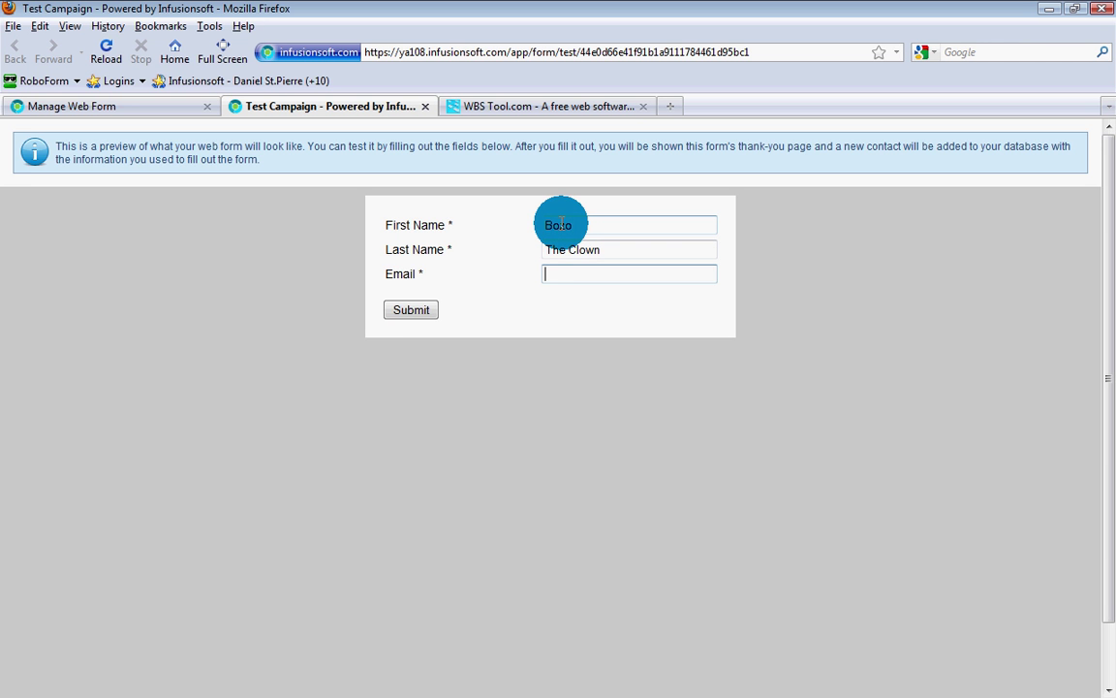
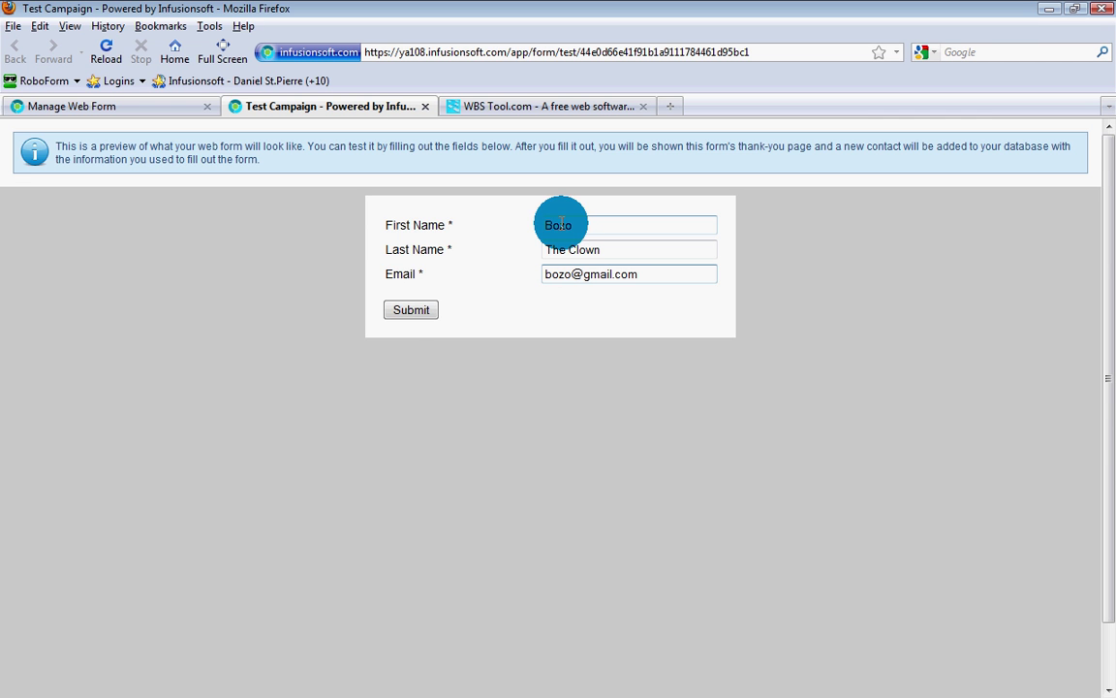
click(410, 315)
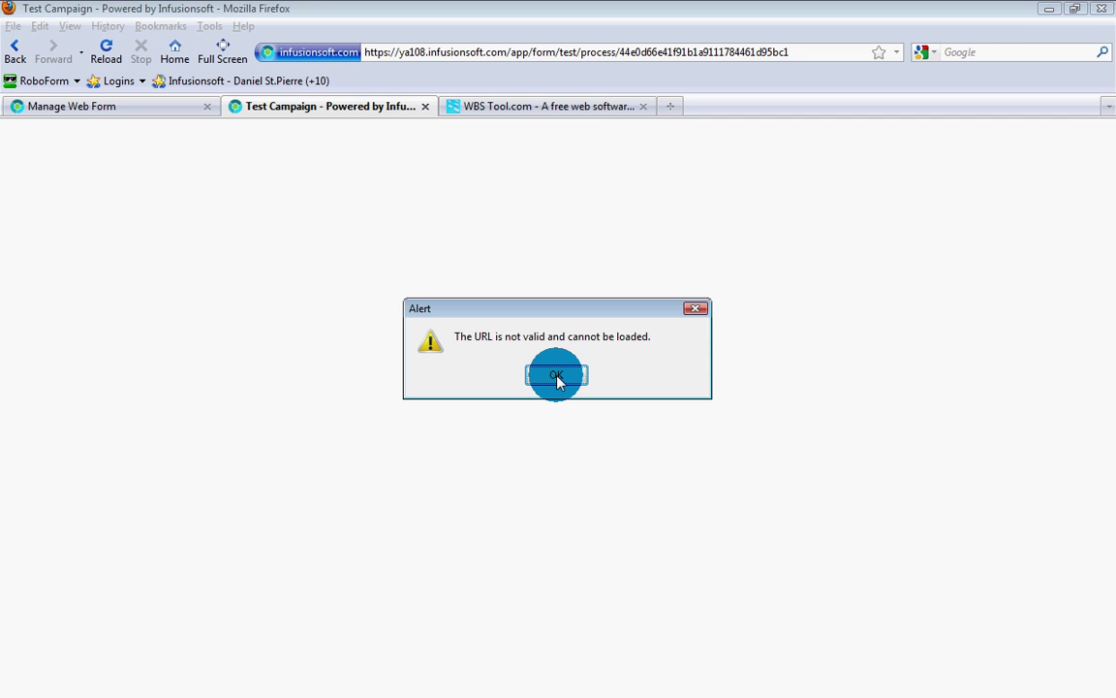
click(557, 378)
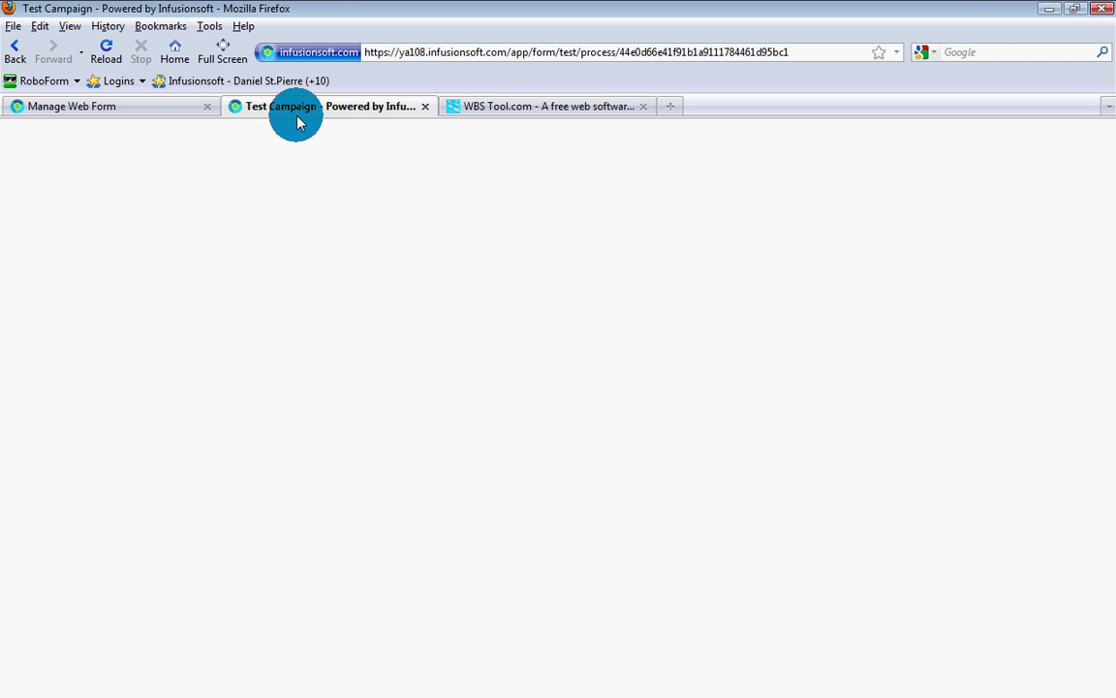
Step: Close the blank Test Campaign test tab and save the form from the Manage Web Form tab
click(146, 105)
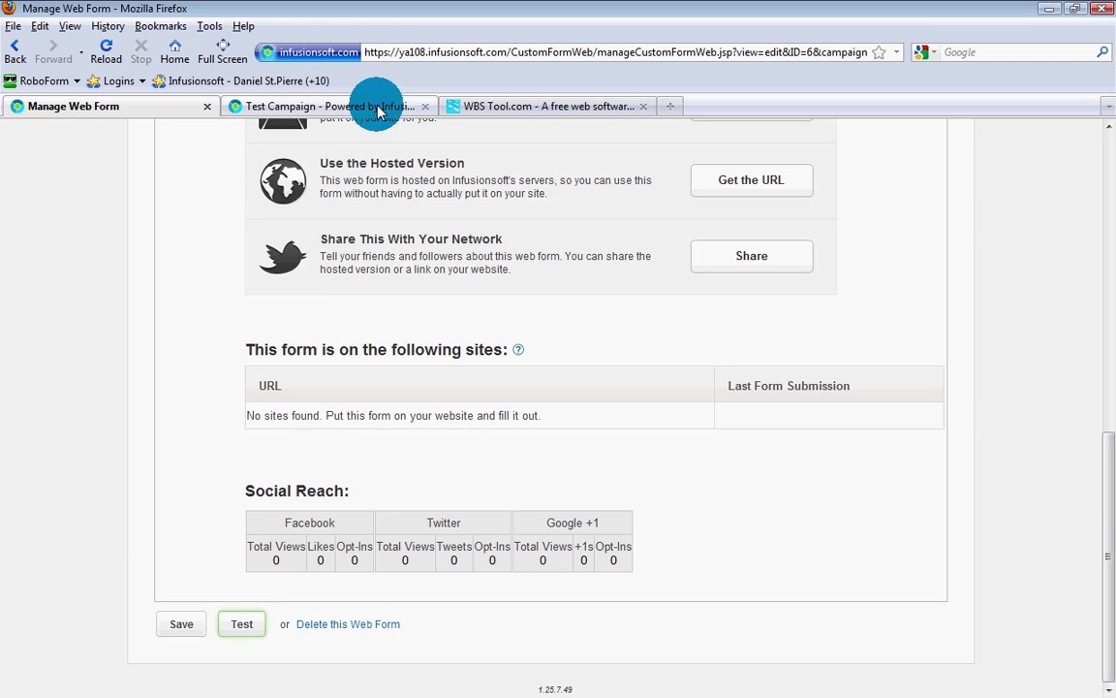
click(310, 110)
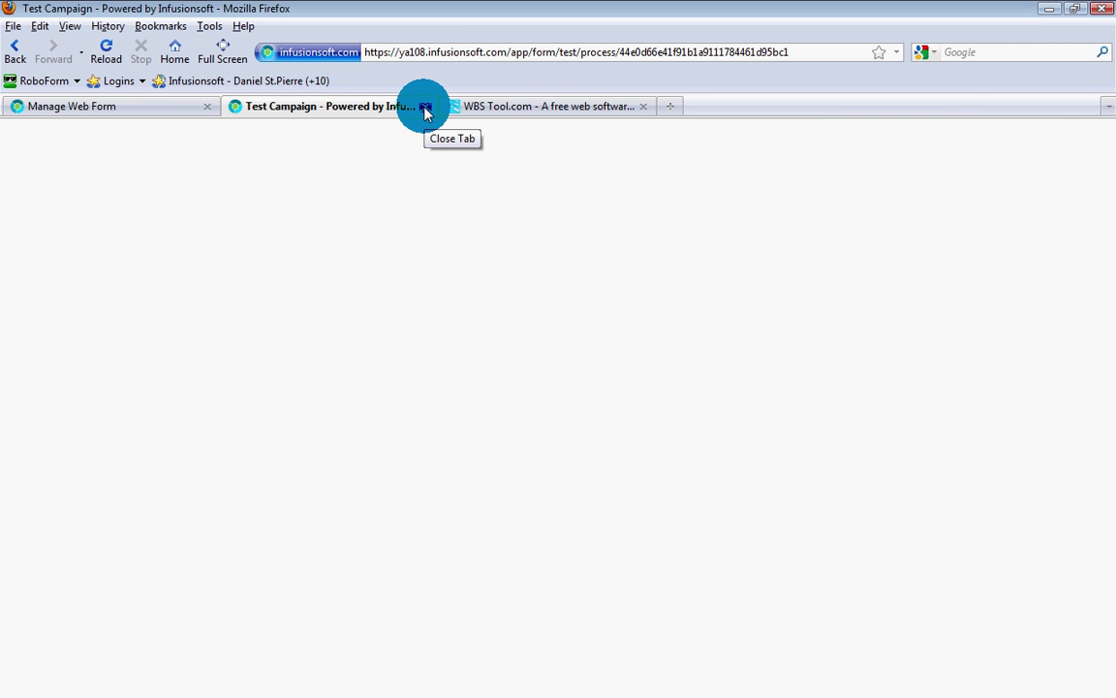
click(425, 110)
click(163, 106)
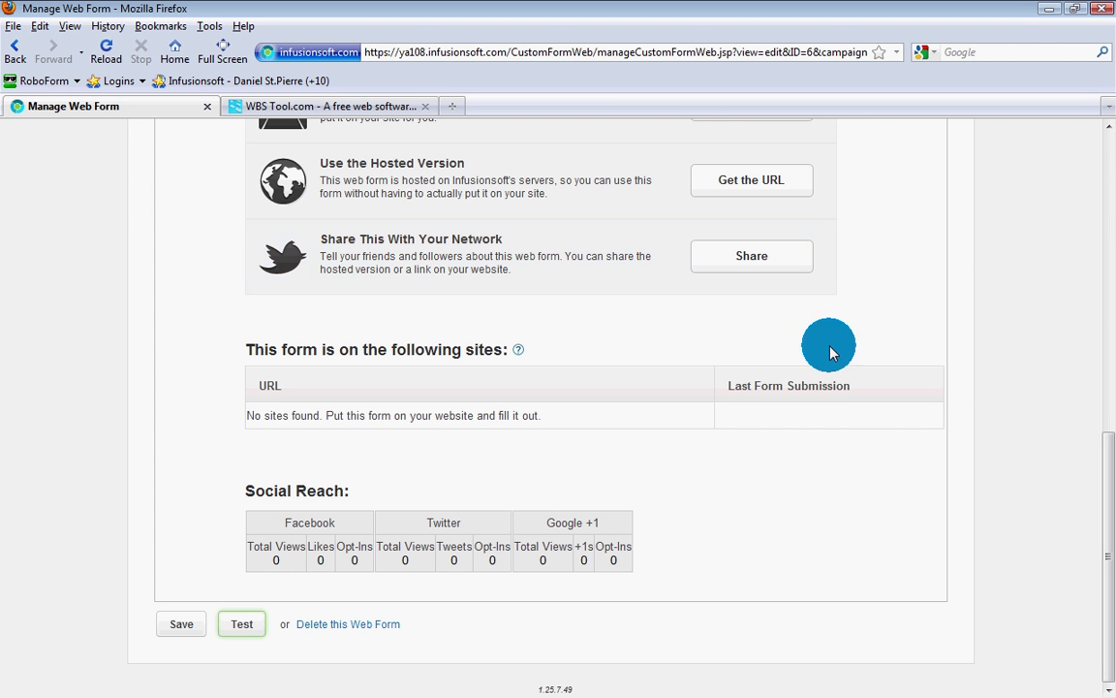
click(185, 626)
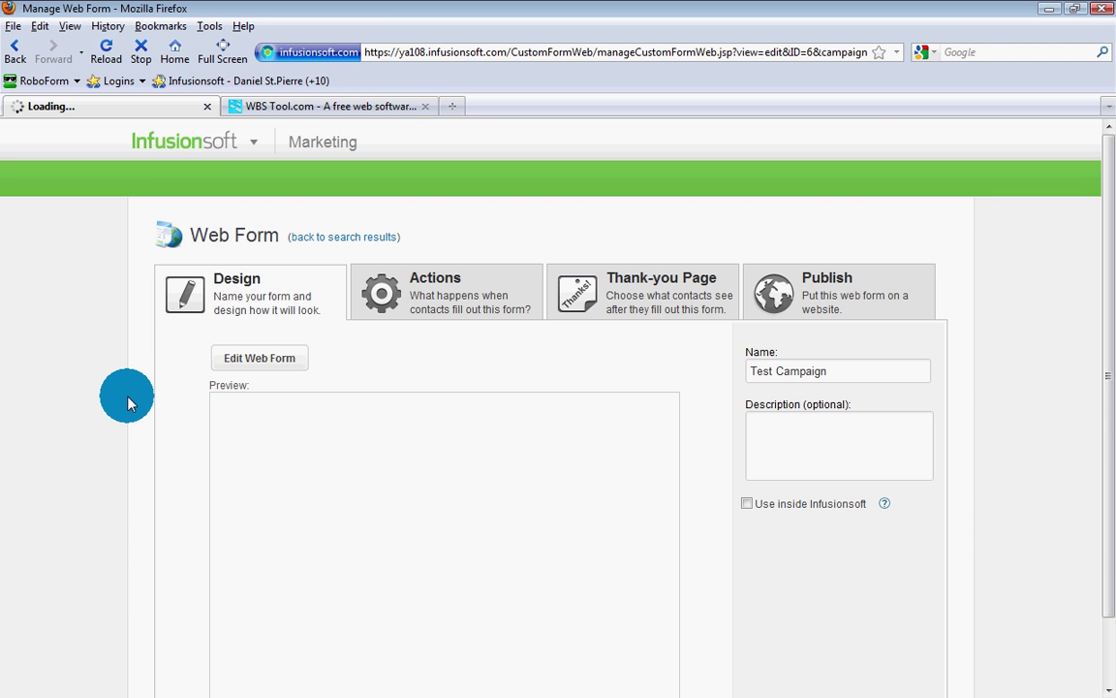
Step: Go to CRM > Contacts and open the newly created test contact's record
click(225, 147)
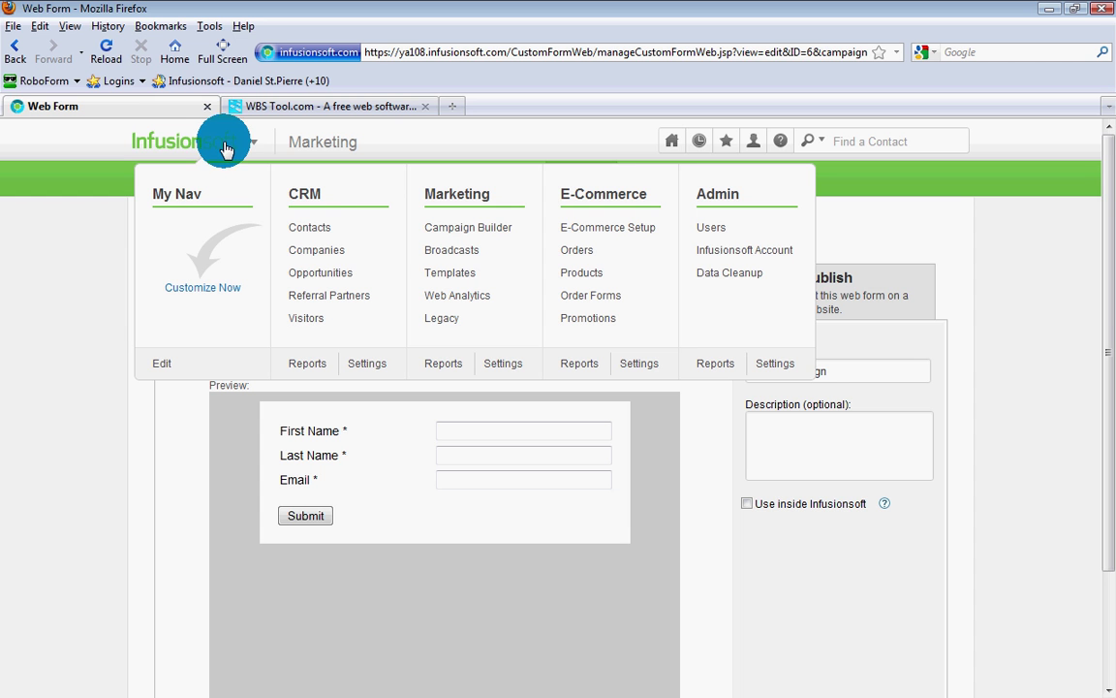
click(327, 234)
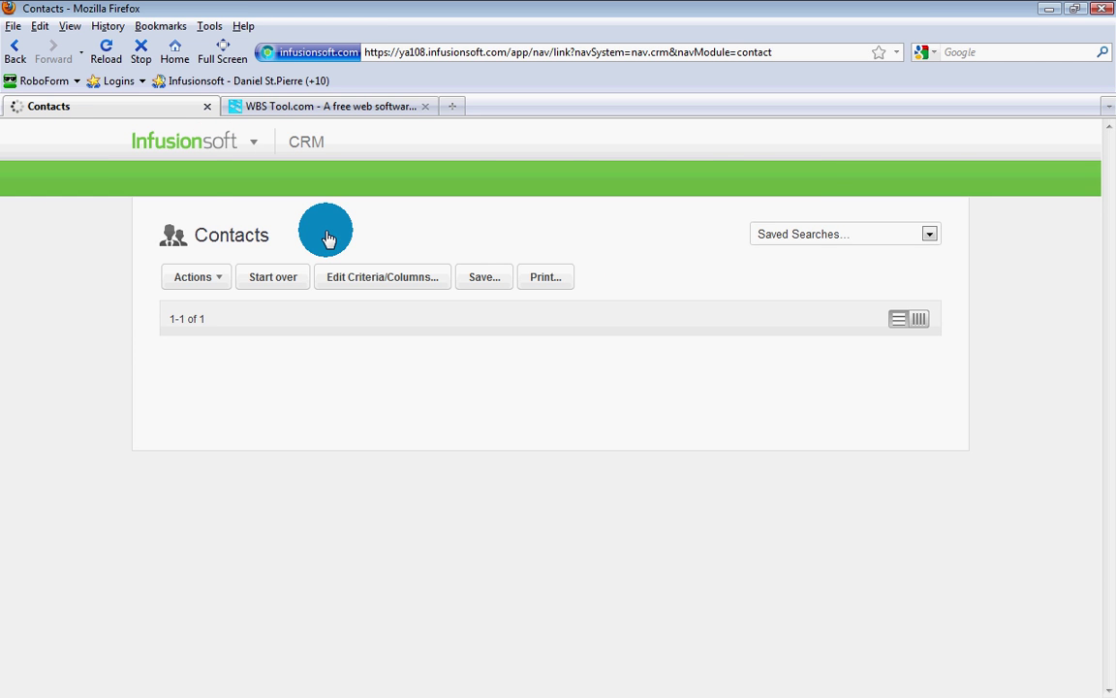
mouse_move(386, 366)
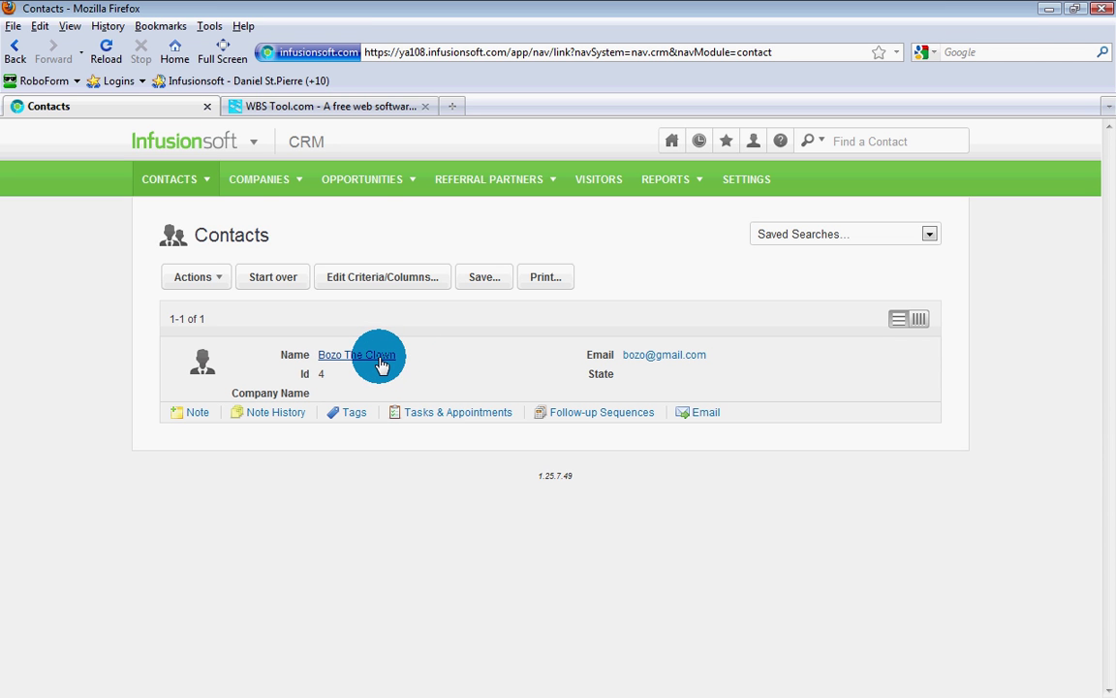
click(382, 363)
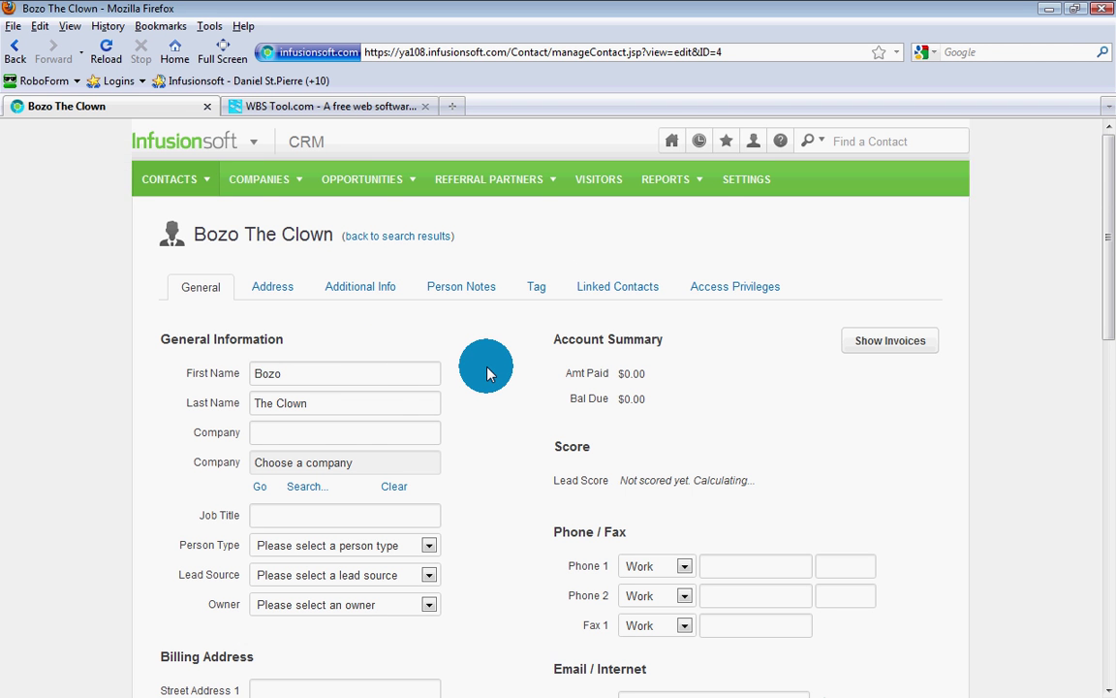
Step: Look through the contact's Follow-up Sequences and Web Profile tabs, both still empty
scroll(488, 374, down, 7)
scroll(487, 374, down, 2)
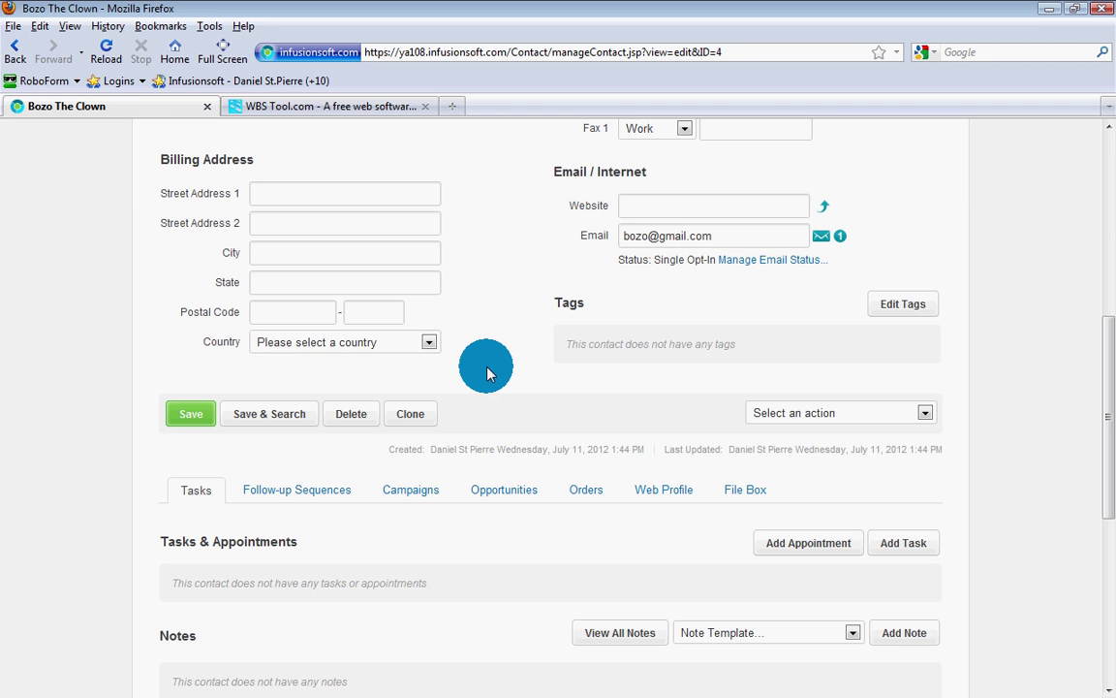
scroll(487, 374, down, 4)
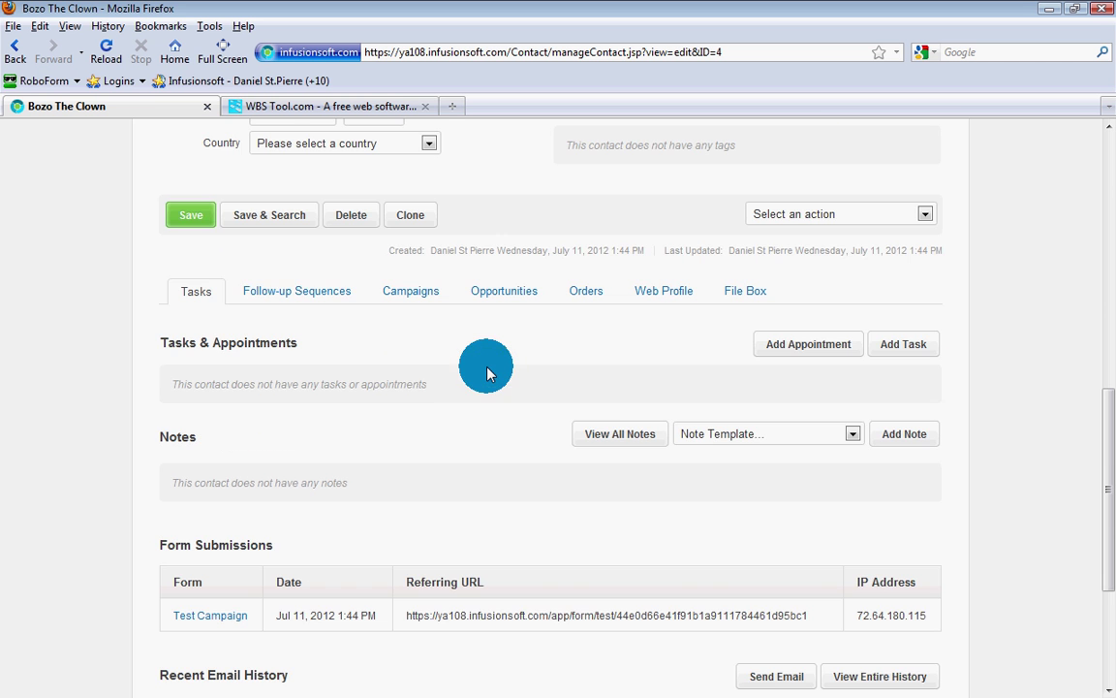
click(323, 304)
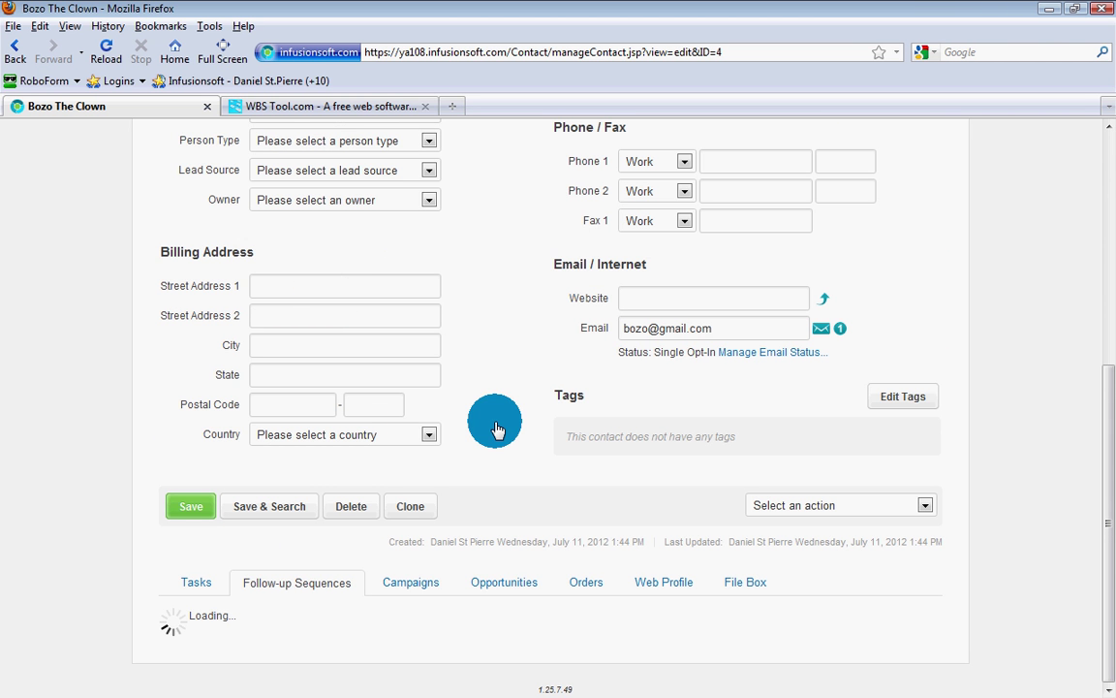
scroll(494, 429, down, 1)
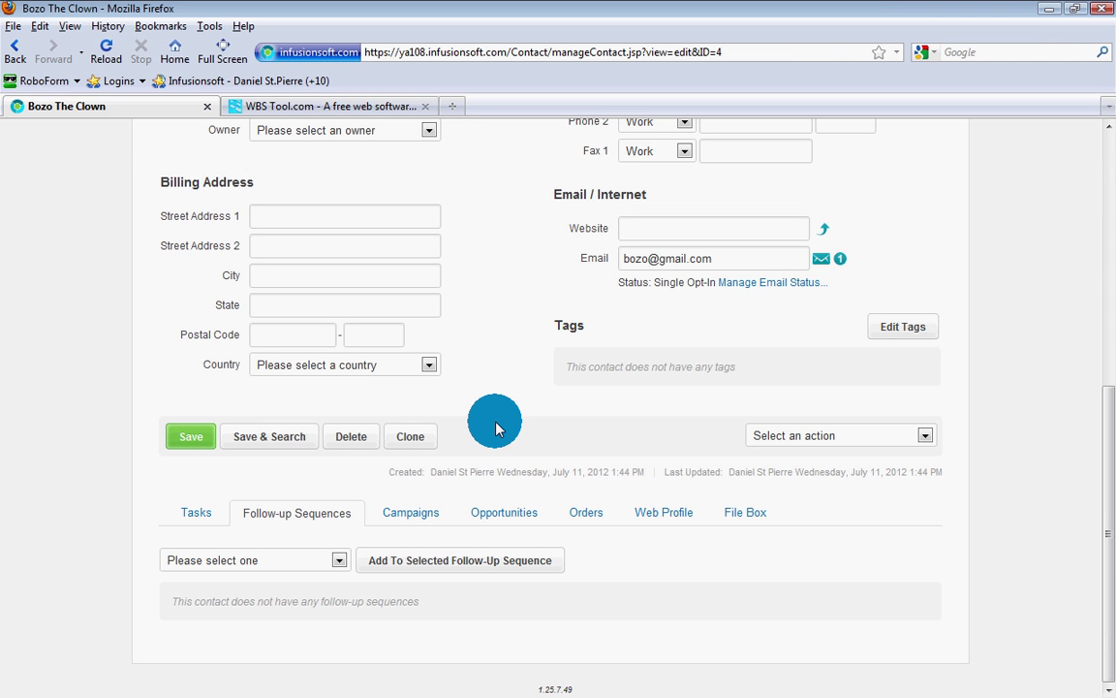
scroll(494, 430, up, 3)
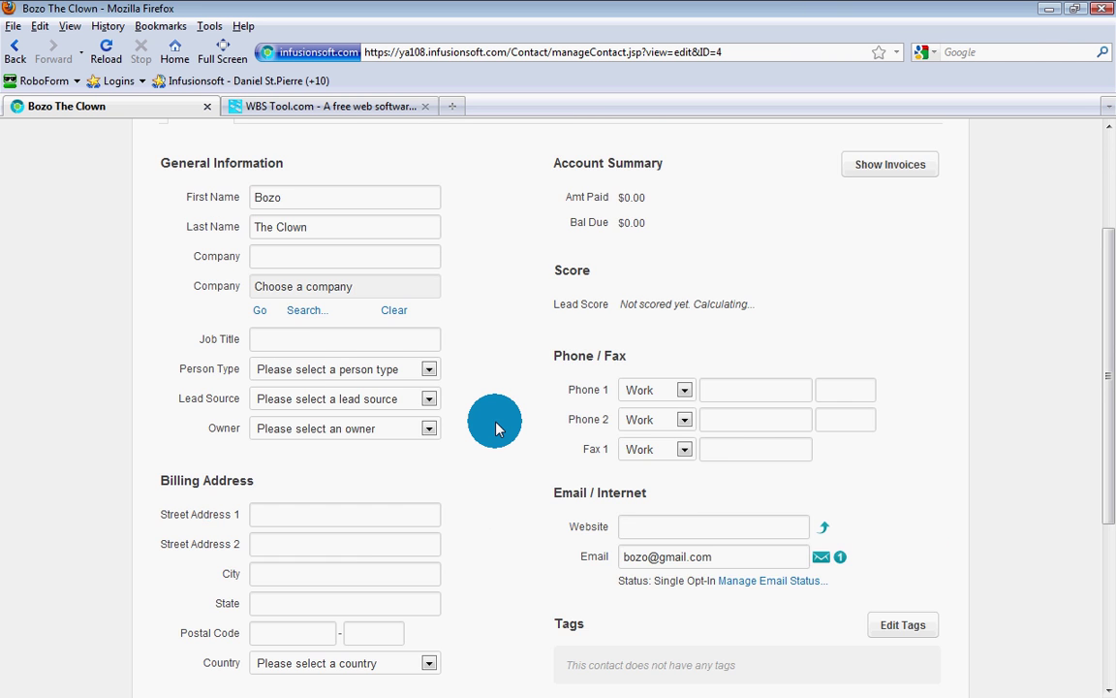
scroll(495, 429, down, 3)
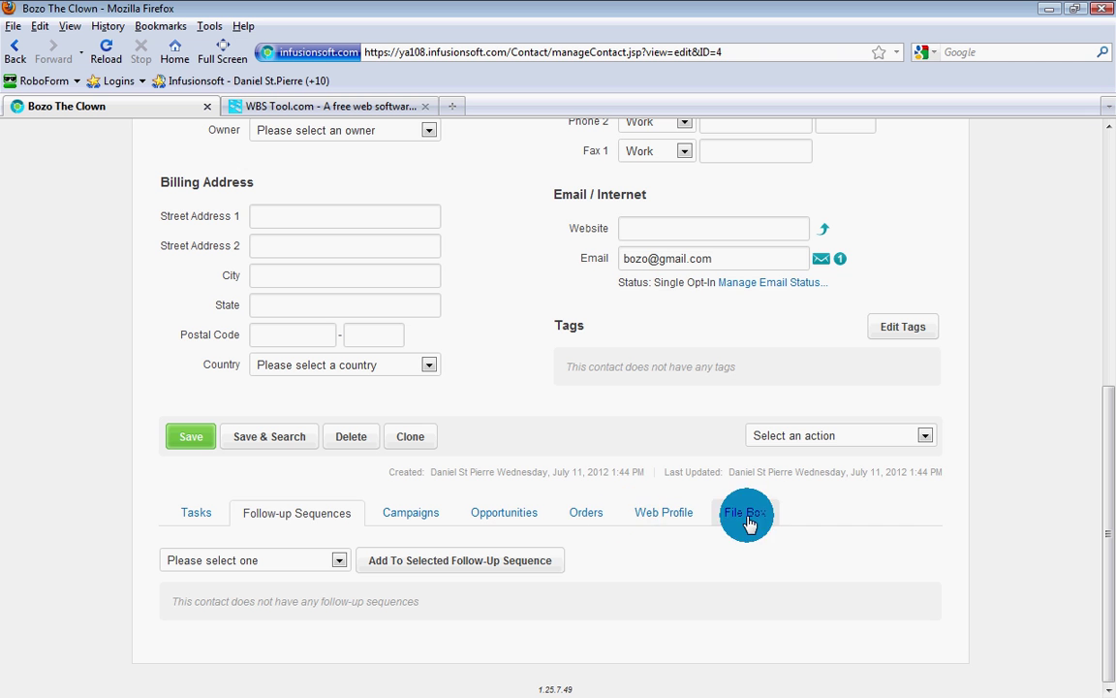
click(668, 515)
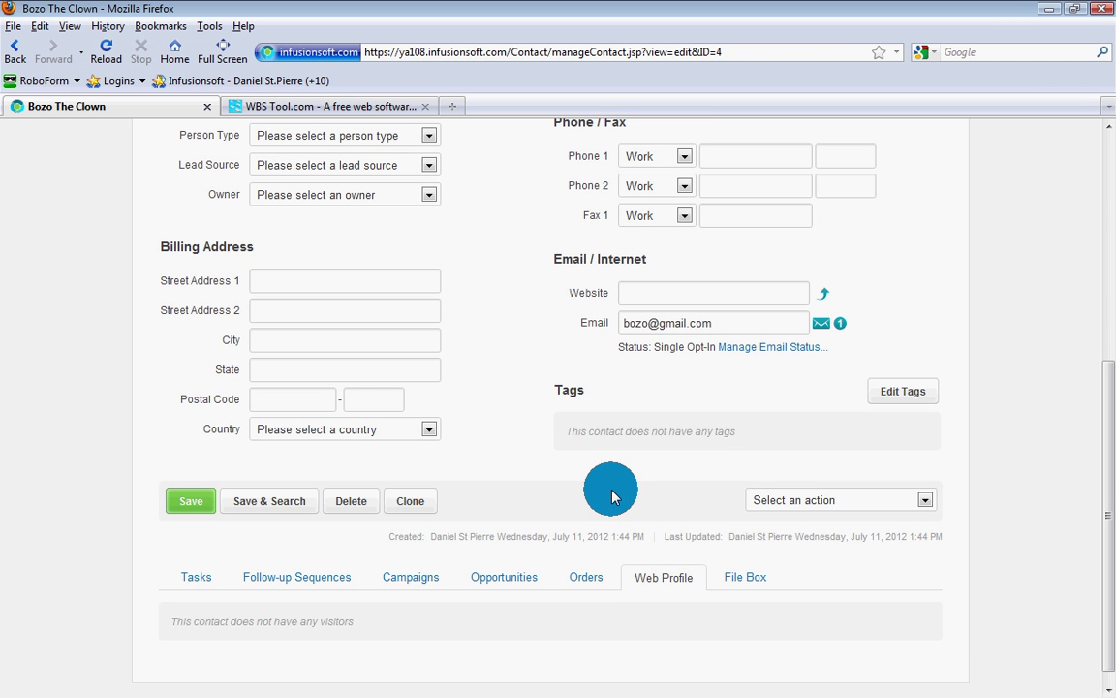
scroll(611, 496, down, 1)
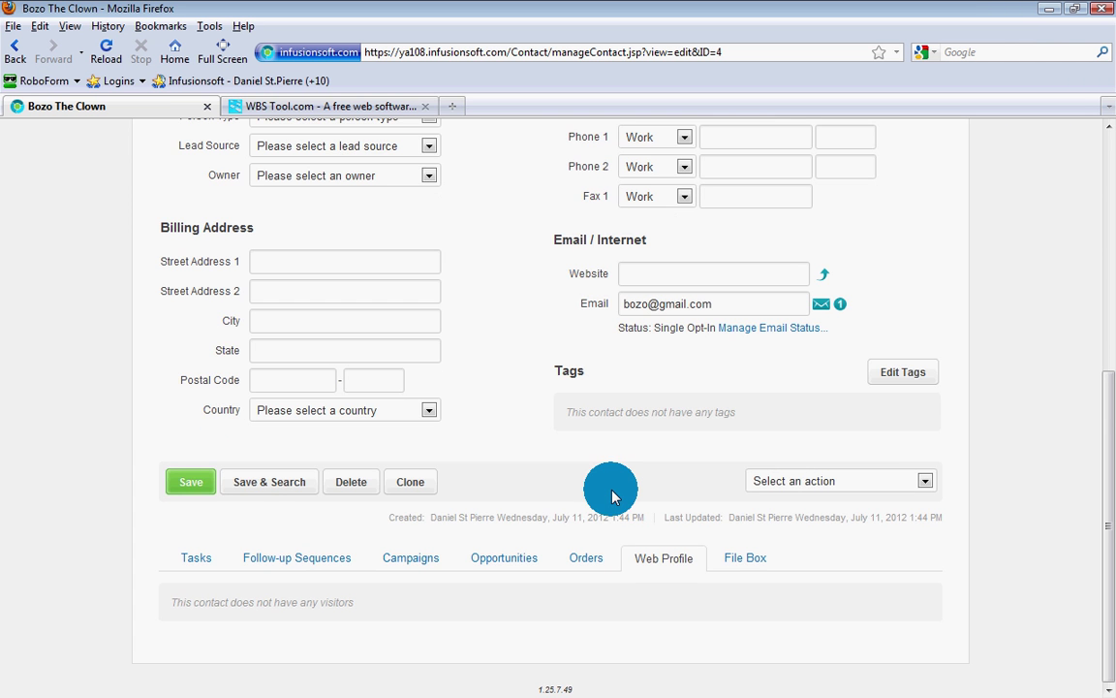
scroll(612, 496, up, 7)
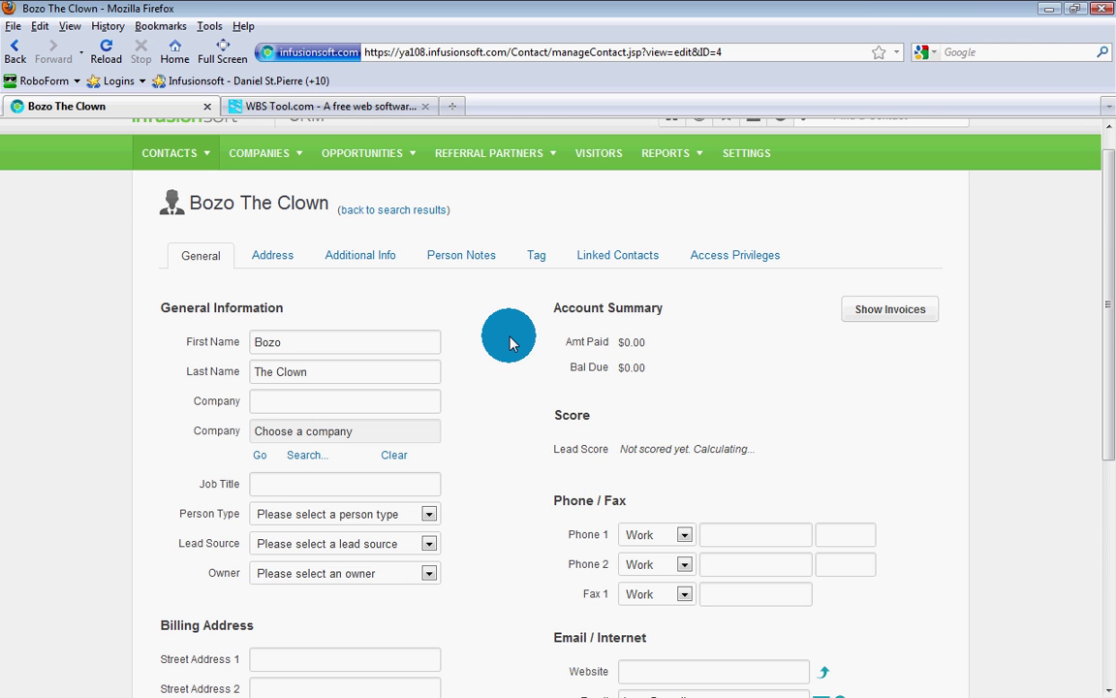
Step: Verify the test contact has no tags applied and review its general details, including Single Opt-In email status
click(542, 258)
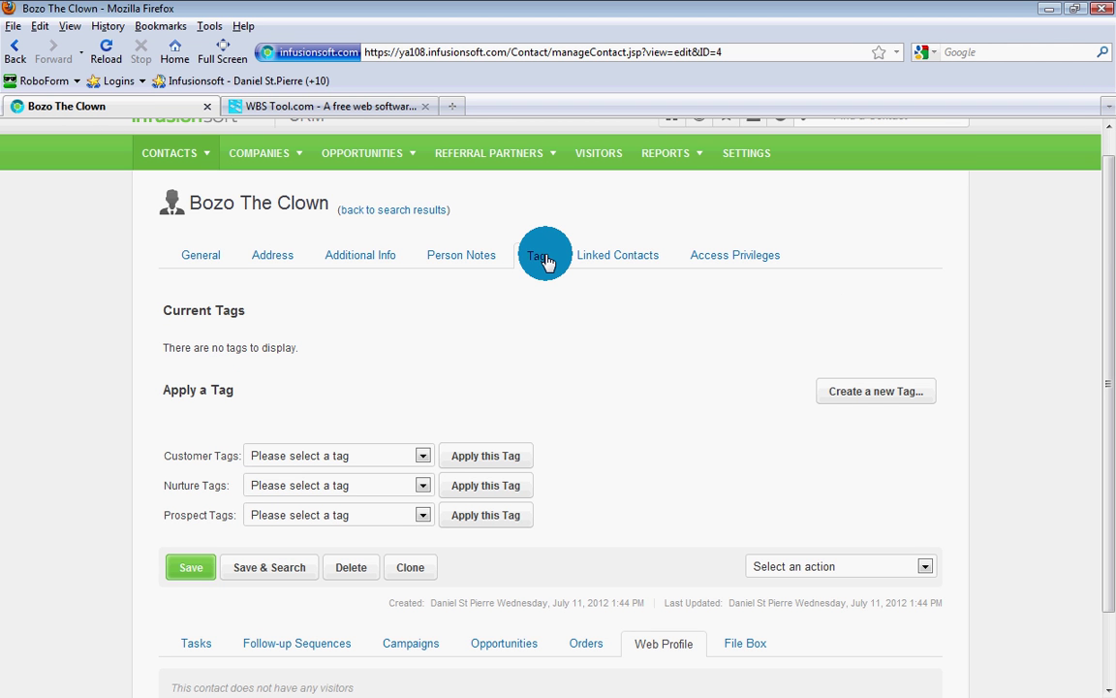
click(191, 256)
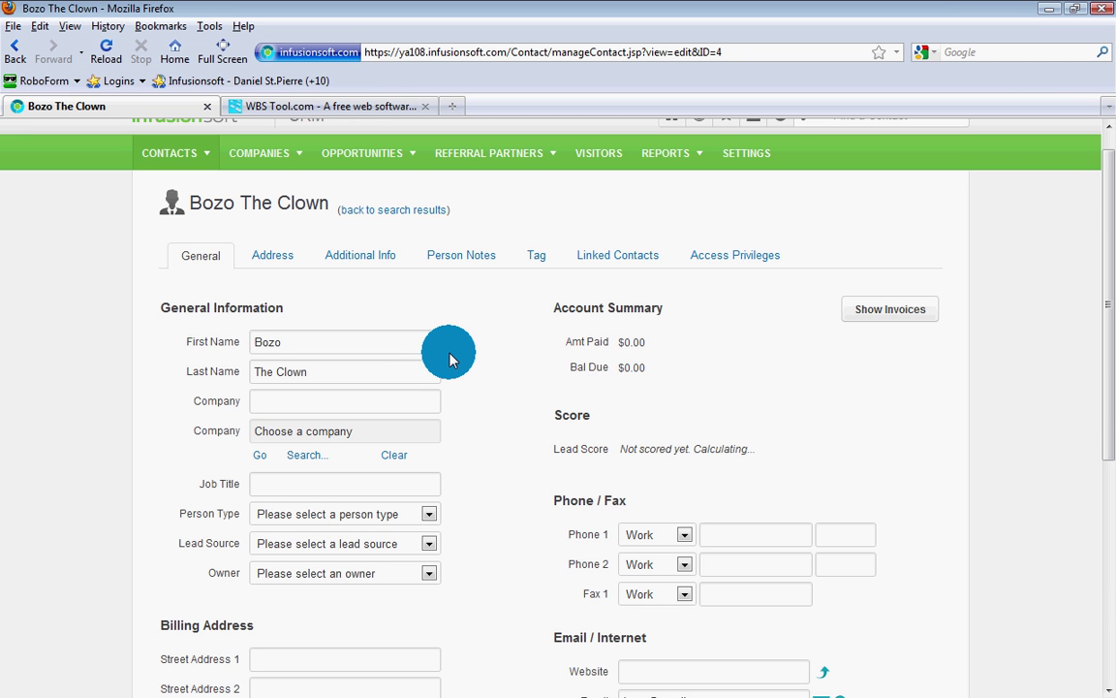
scroll(449, 358, down, 5)
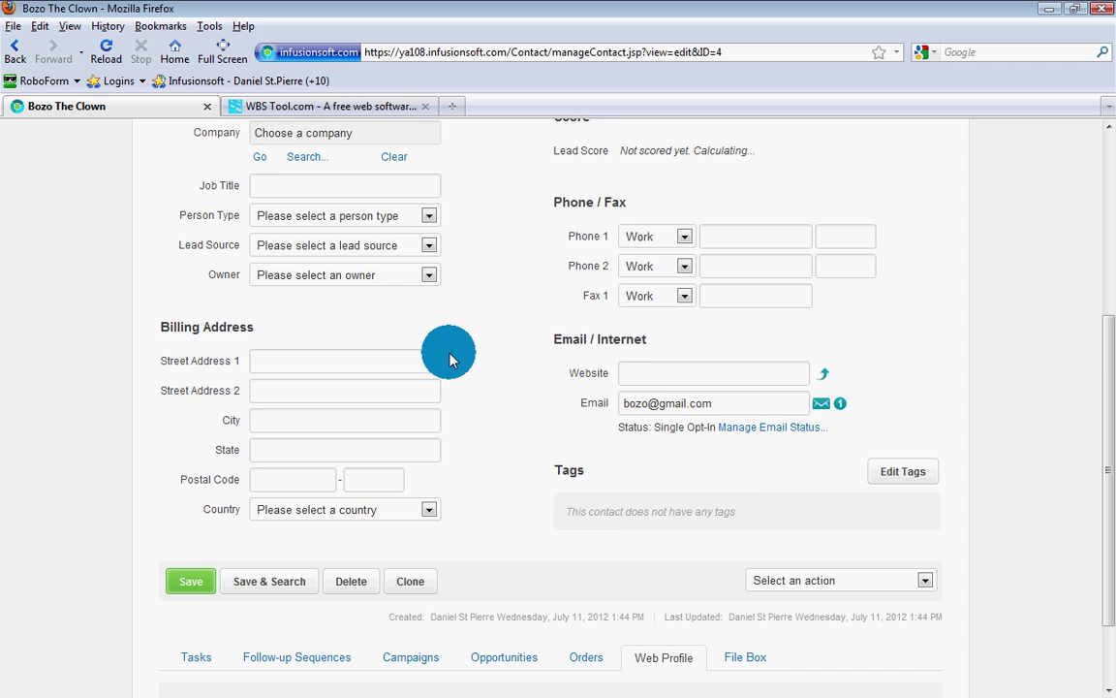
scroll(449, 358, down, 2)
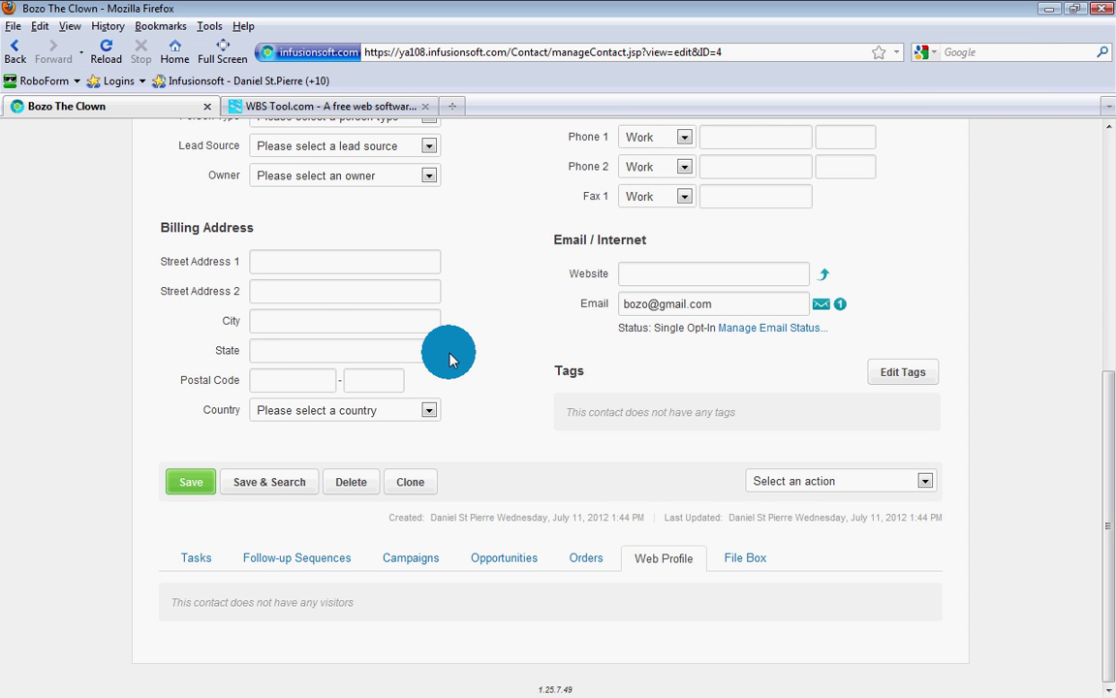
scroll(466, 358, up, 3)
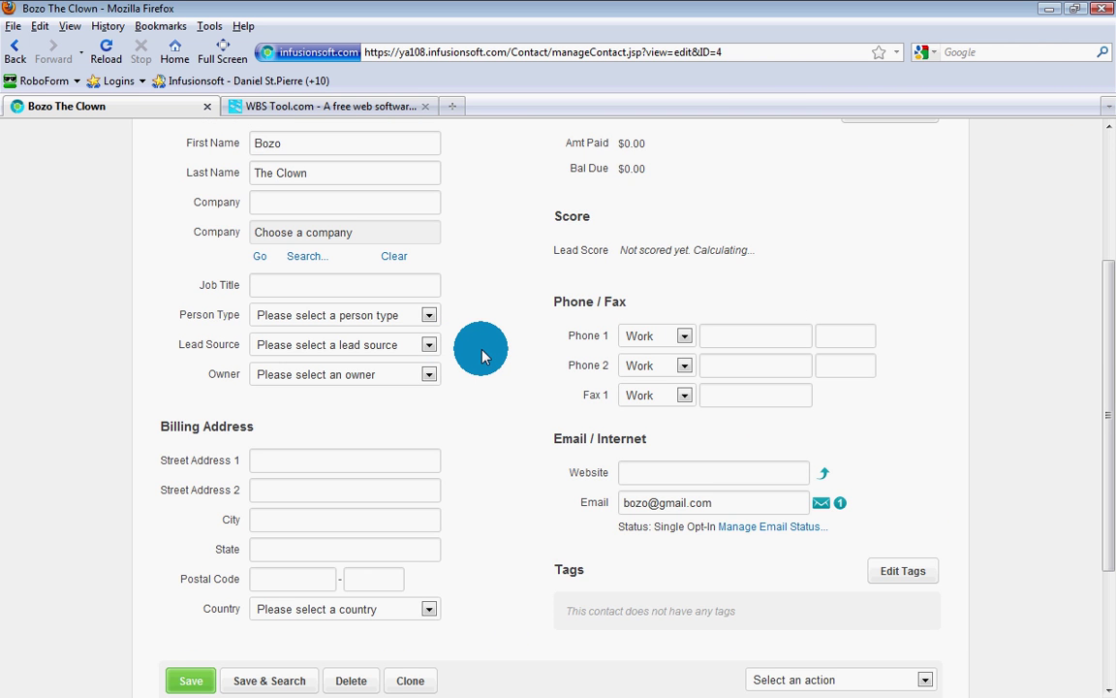
scroll(482, 356, up, 3)
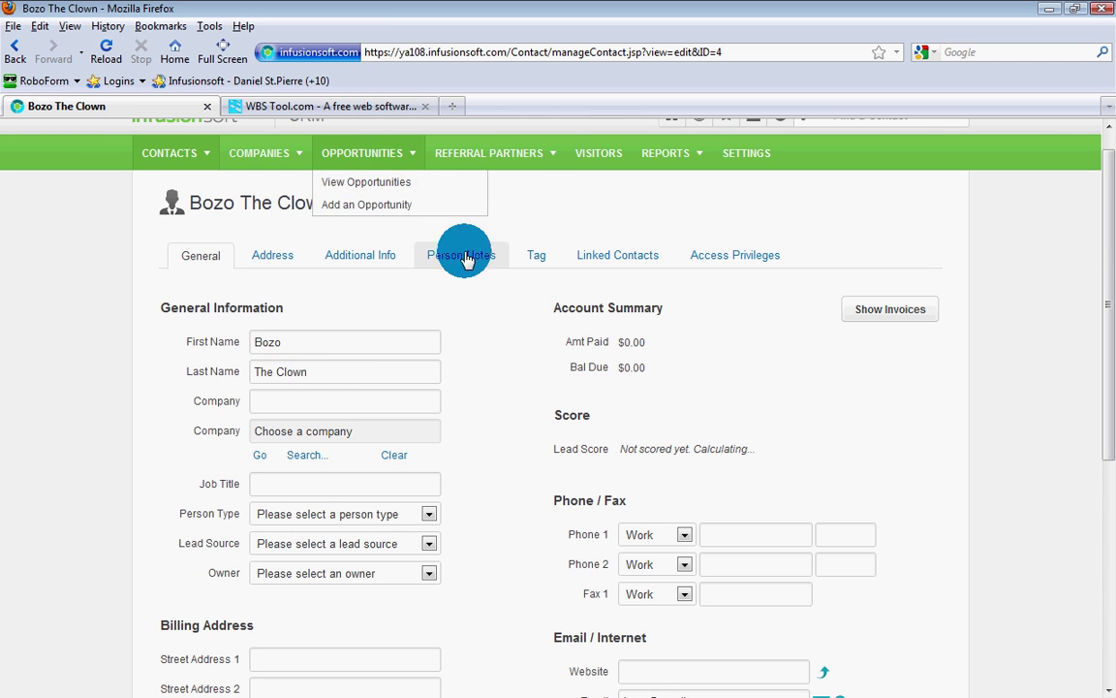
click(308, 109)
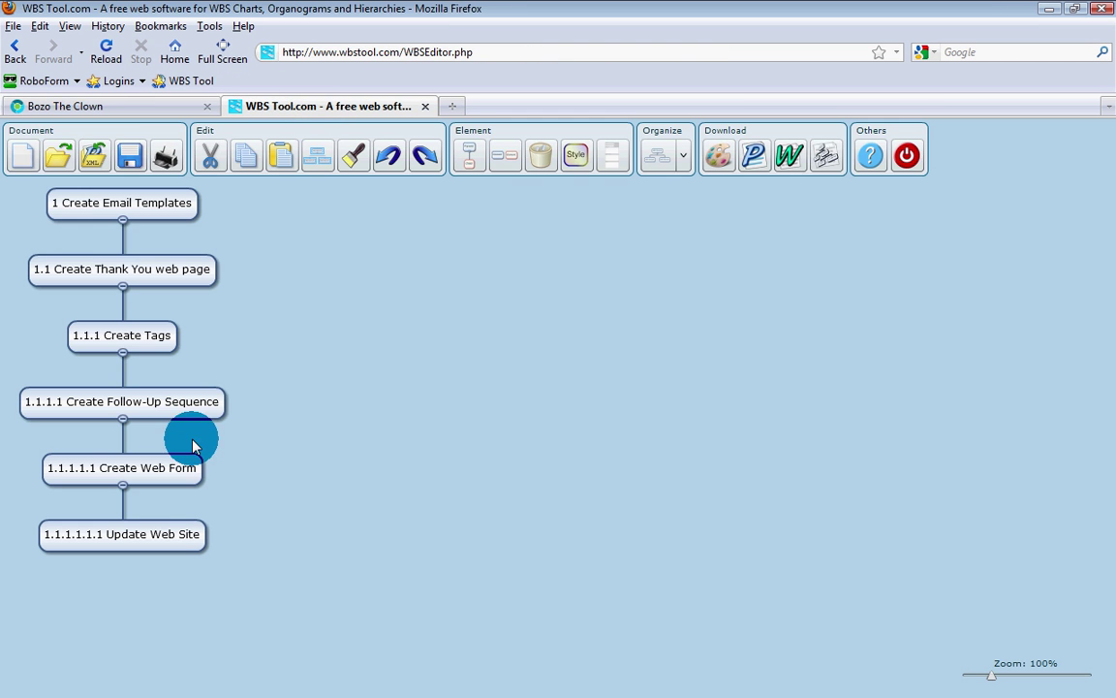